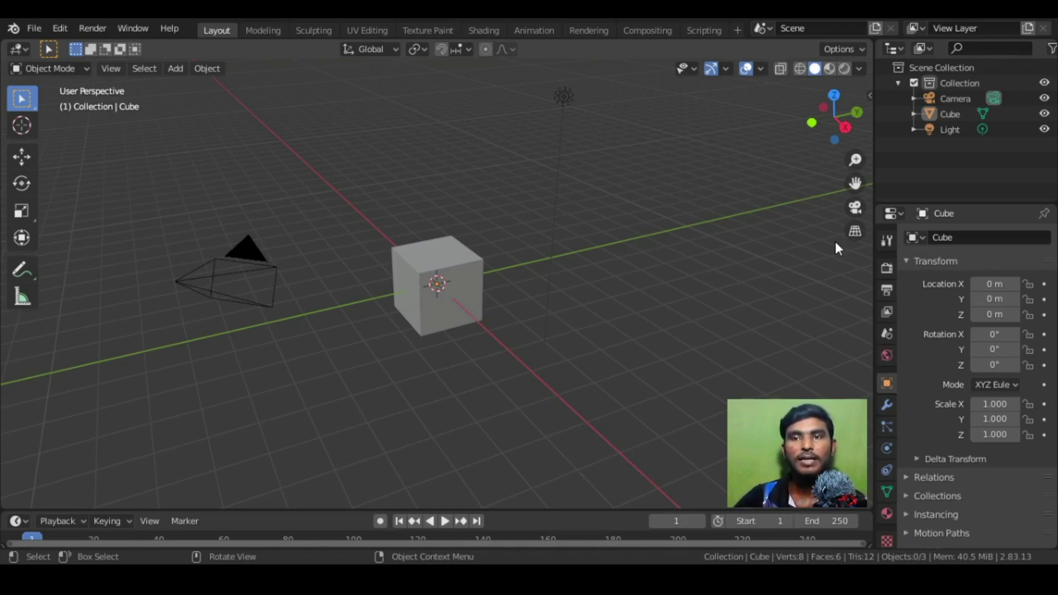
key("n")
key("n")
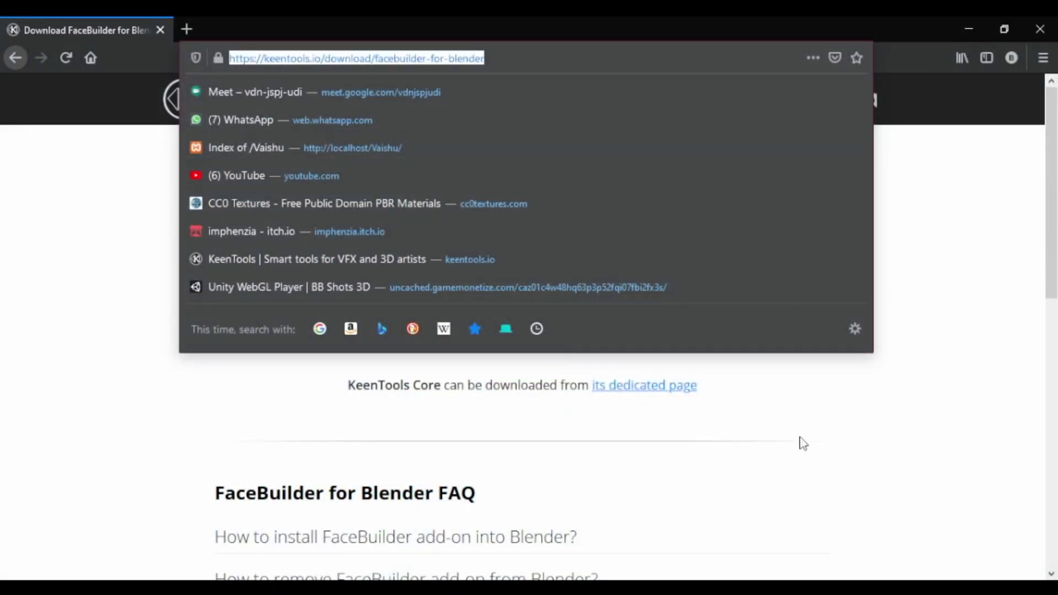
Step: In the web browser, open the FaceBuilder for Blender download page on the KeenTools site
left_click(803, 447)
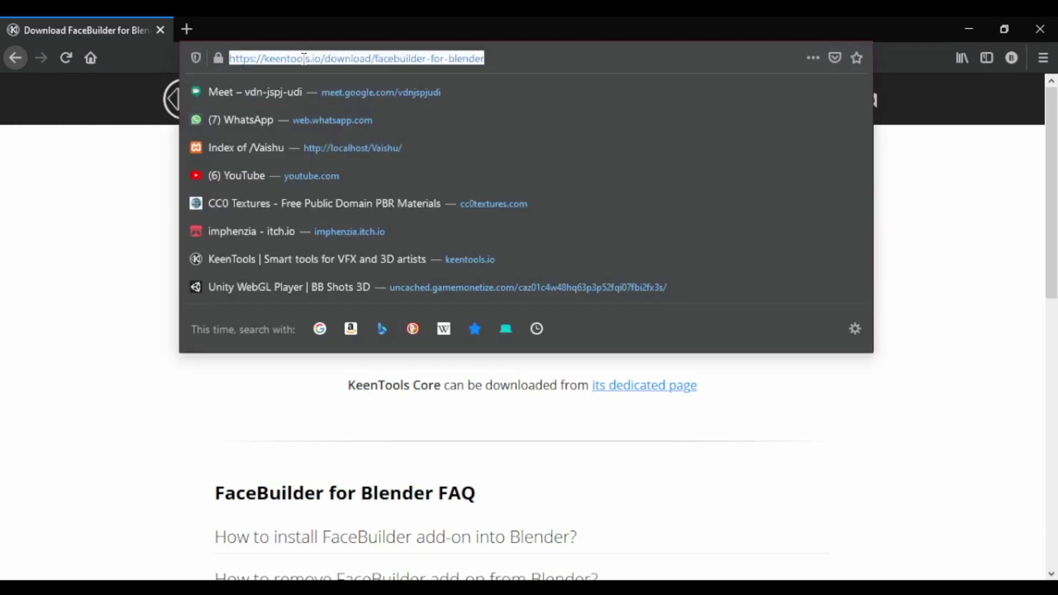
left_click(302, 55)
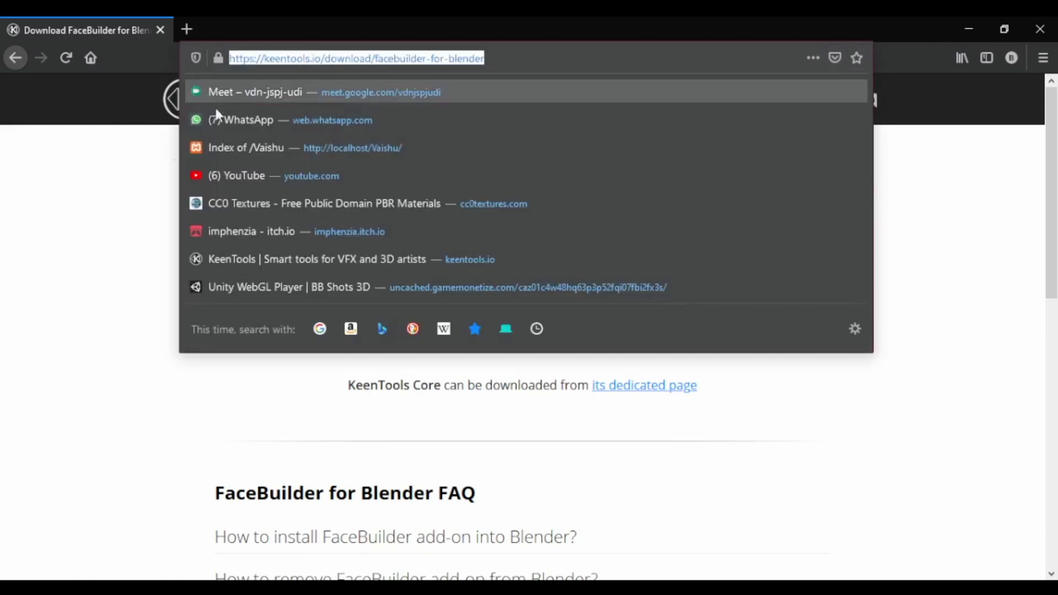
left_click(77, 244)
mouse_move(357, 113)
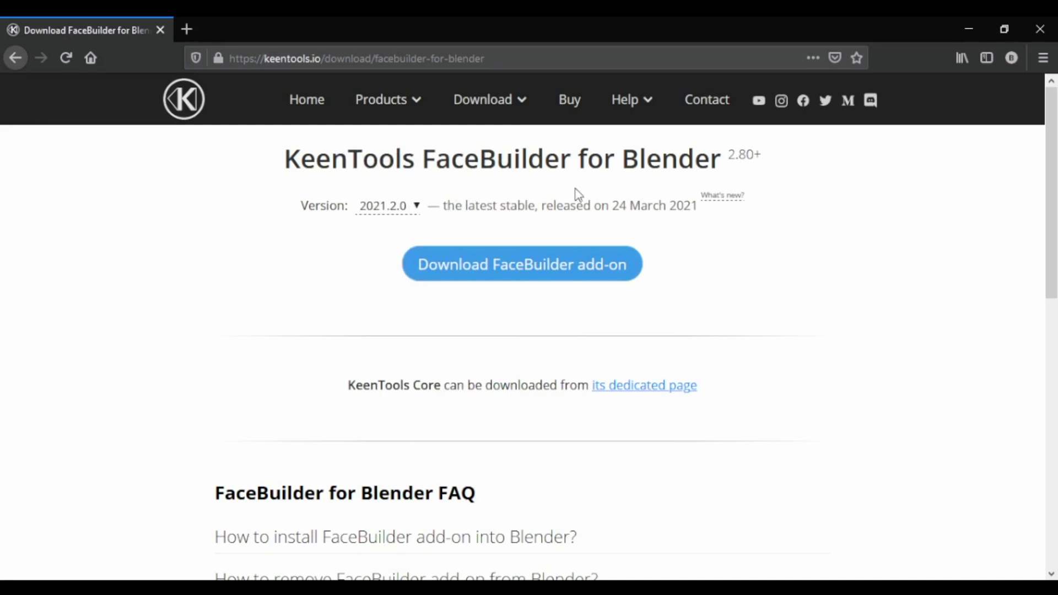
mouse_move(492, 119)
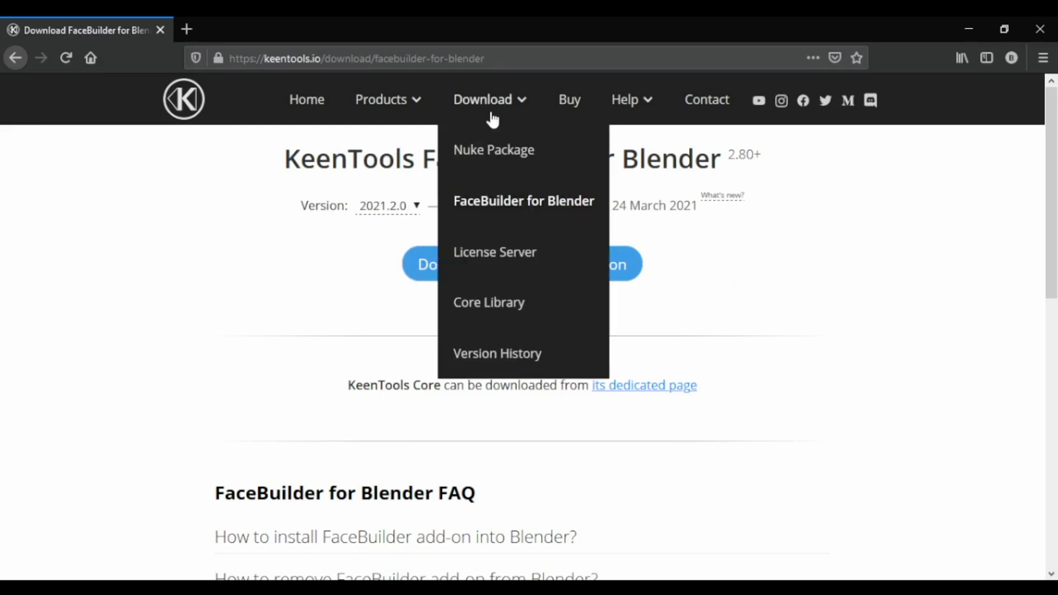
left_click(542, 208)
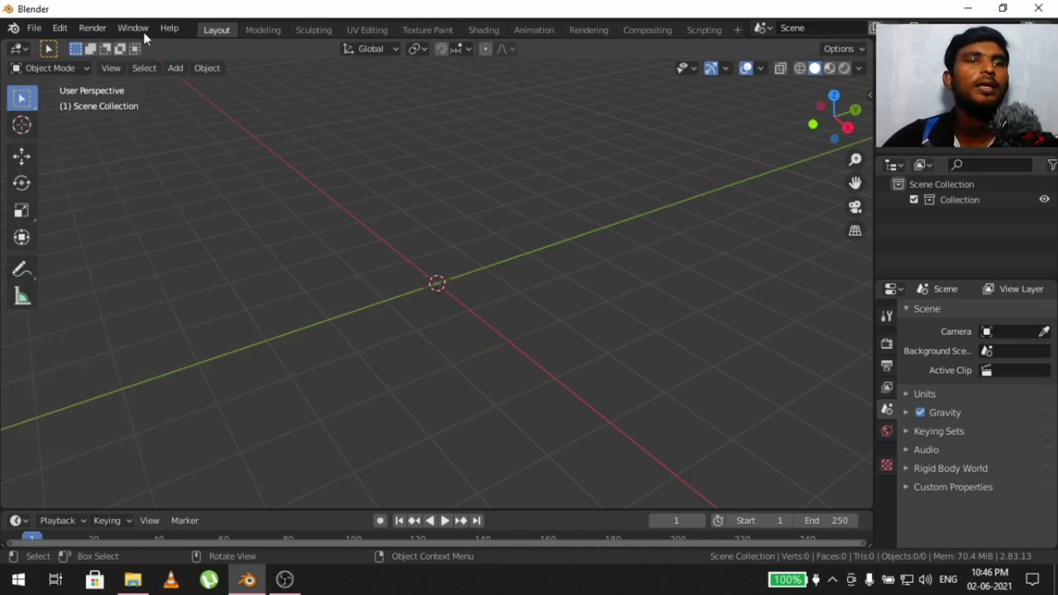
Step: In Blender's preferences, install the add-on from keentools_2021.2.0_facebuilder_for_blender.zip in the Downloads folder
left_click(62, 28)
left_click(113, 250)
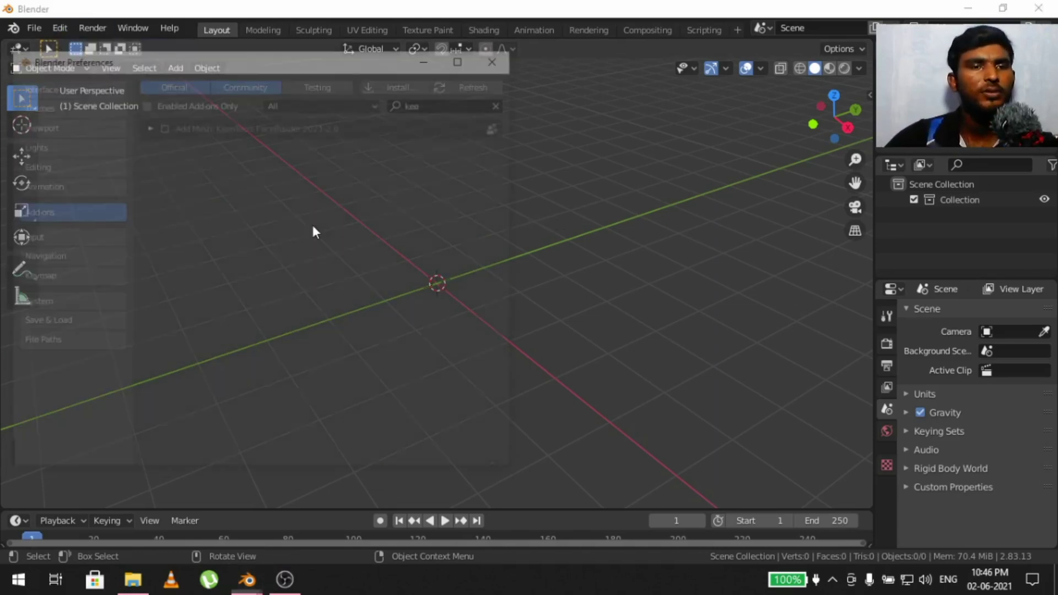
left_click(503, 102)
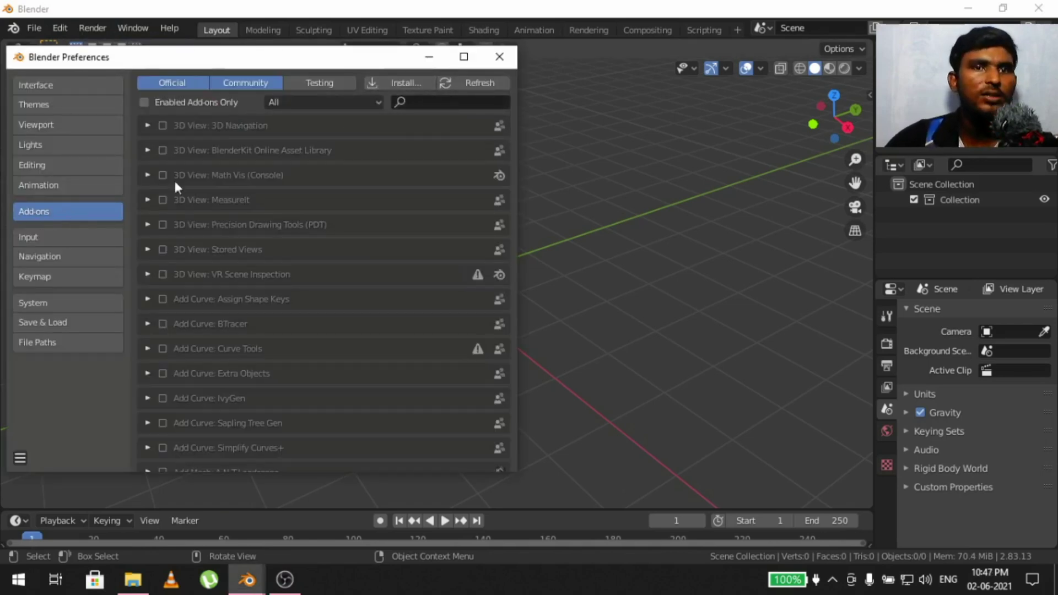
left_click(397, 82)
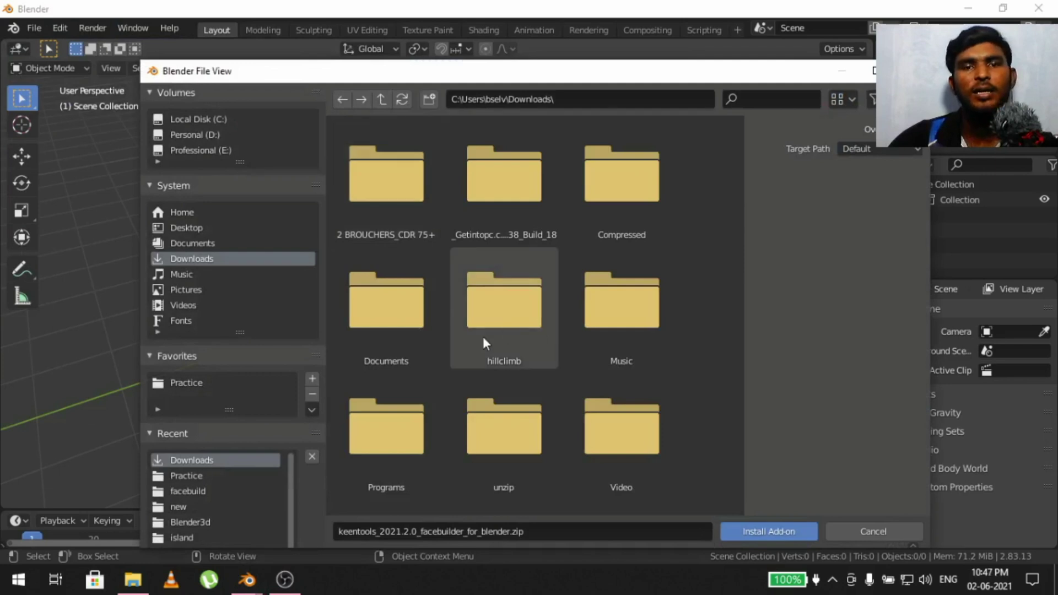
scroll(483, 341, "down", 10)
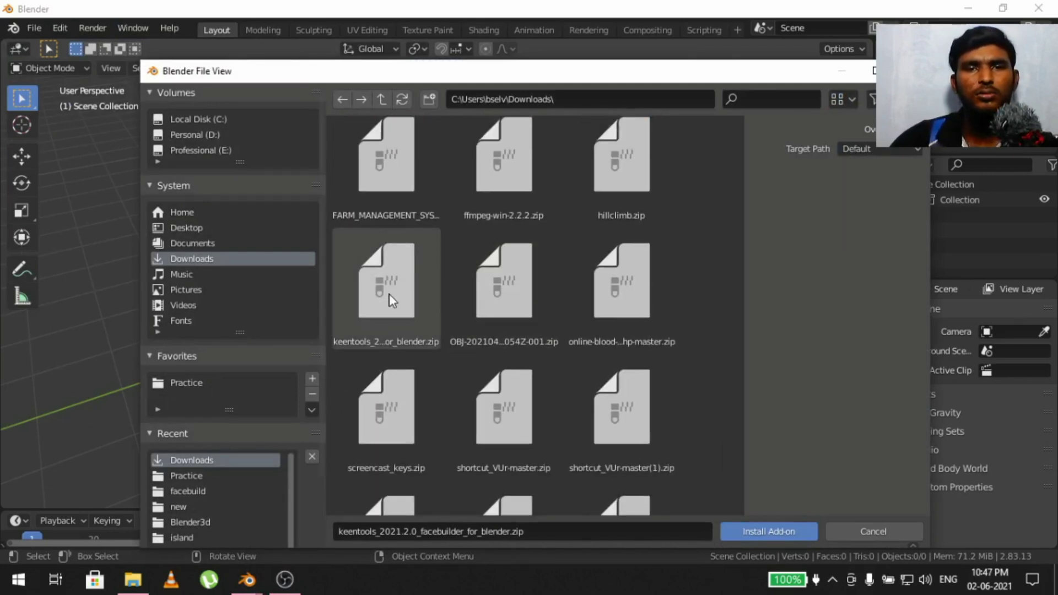
left_click(390, 300)
left_click(778, 530)
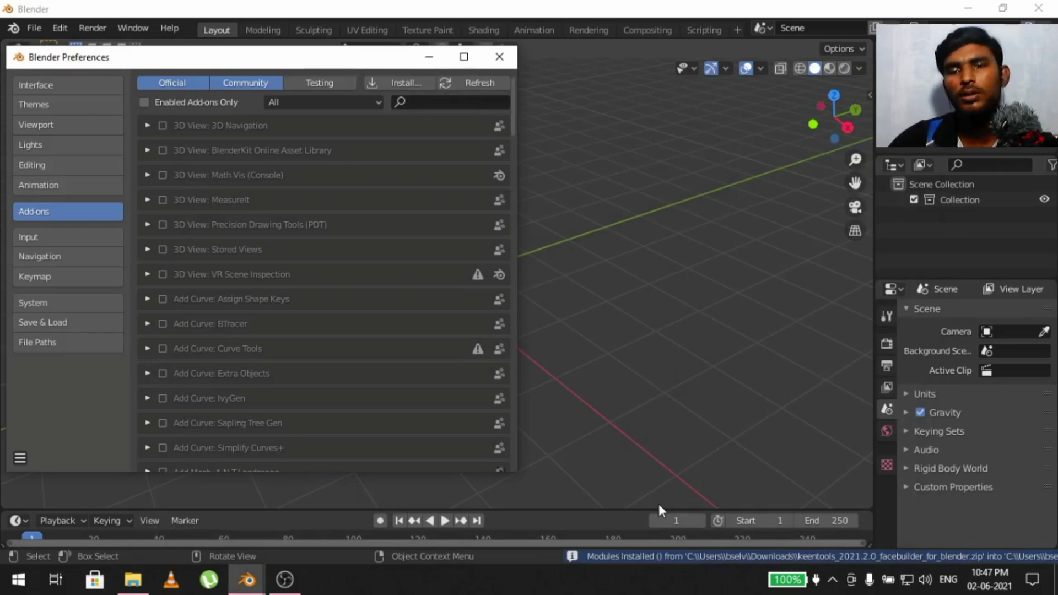
Step: Search the add-ons for "face", enable KeenTools FaceBuilder 2021.2.0, expand its details and close the preferences
left_click(470, 104)
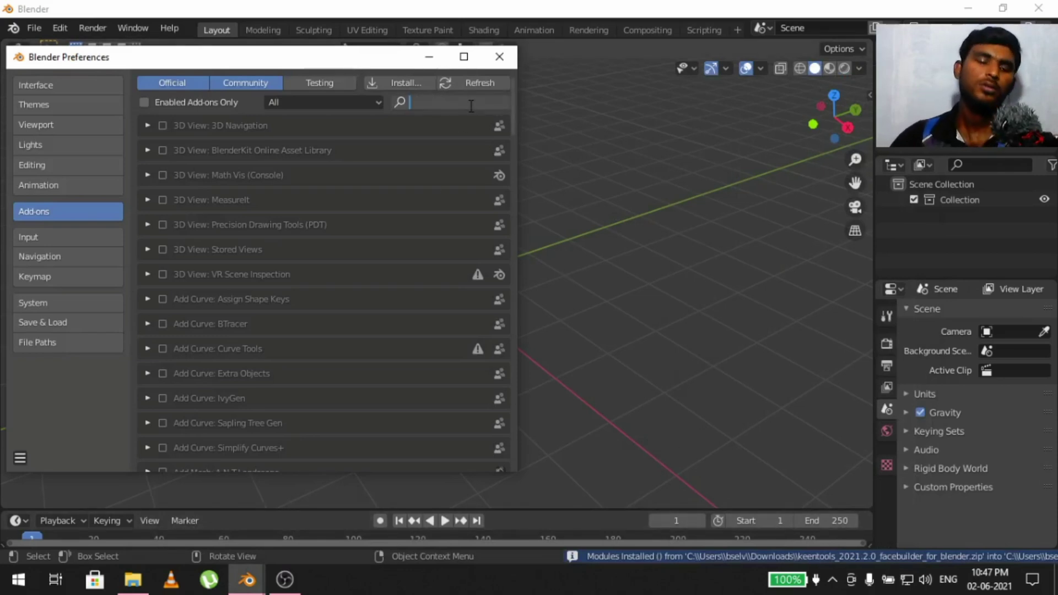
type("face")
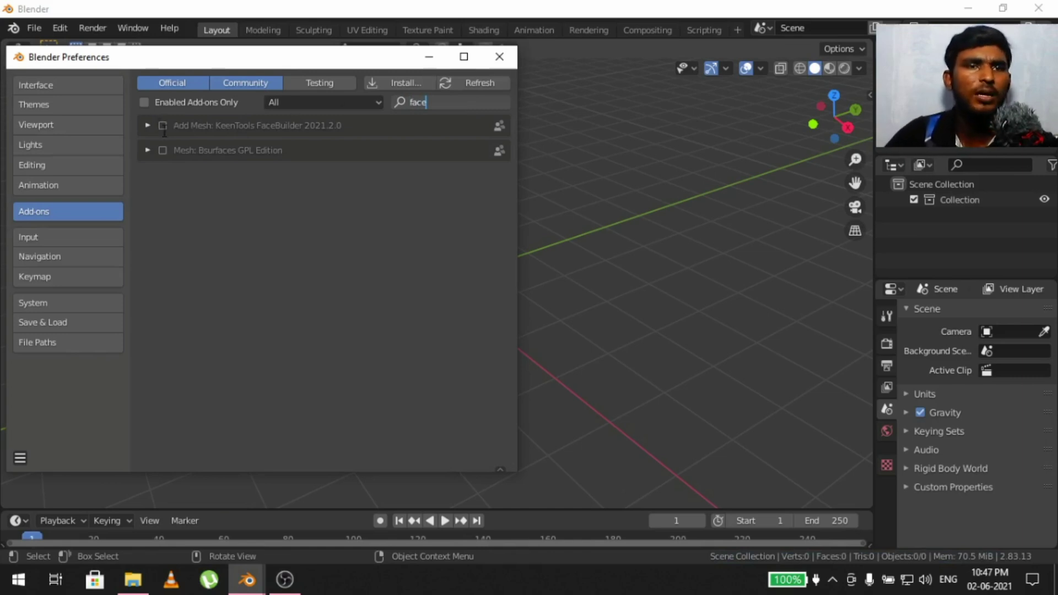
key("Return")
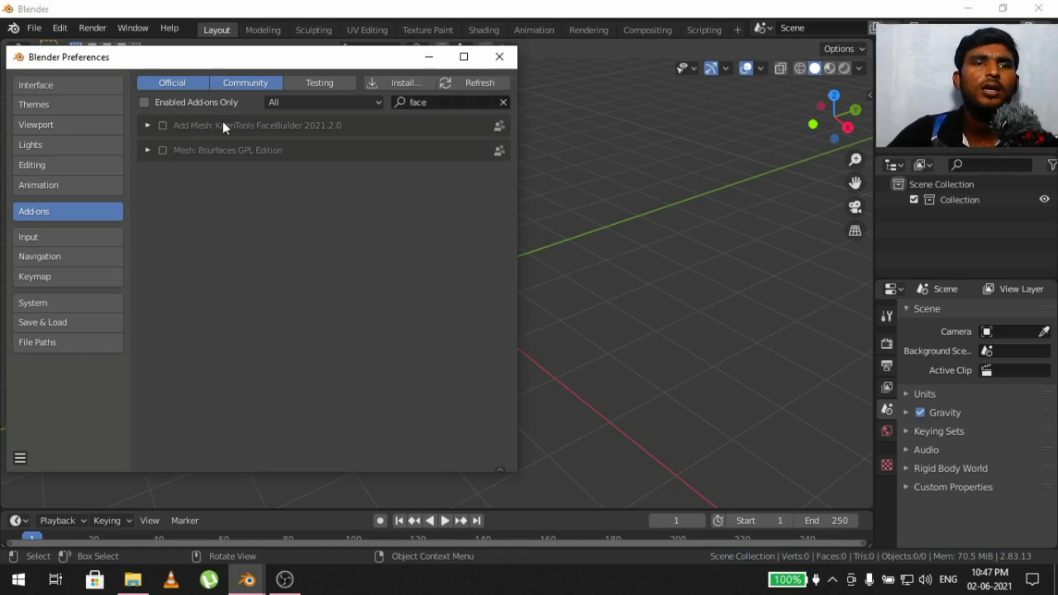
left_click(163, 126)
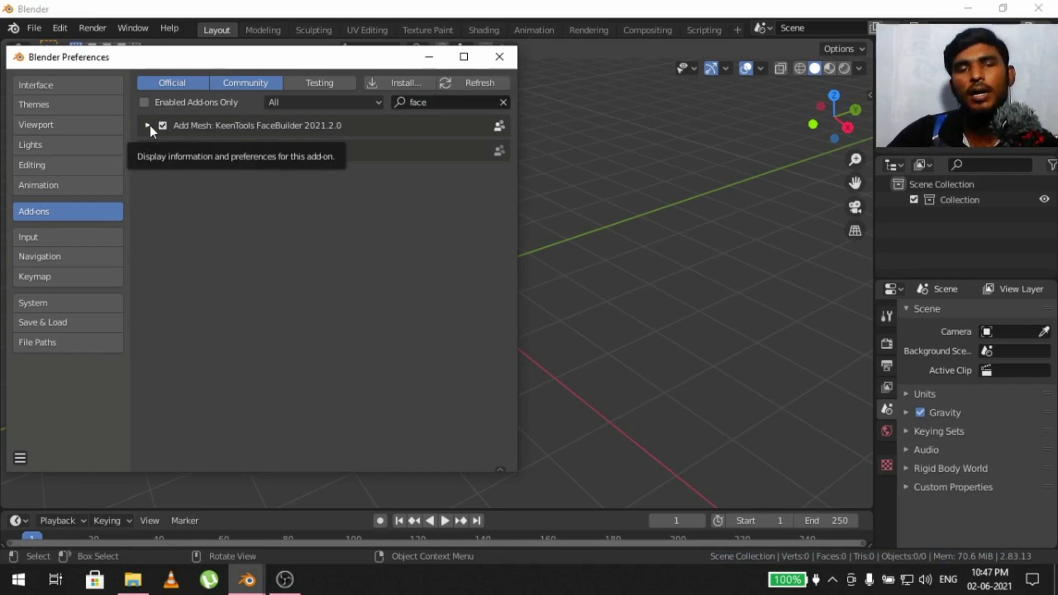
left_click(148, 126)
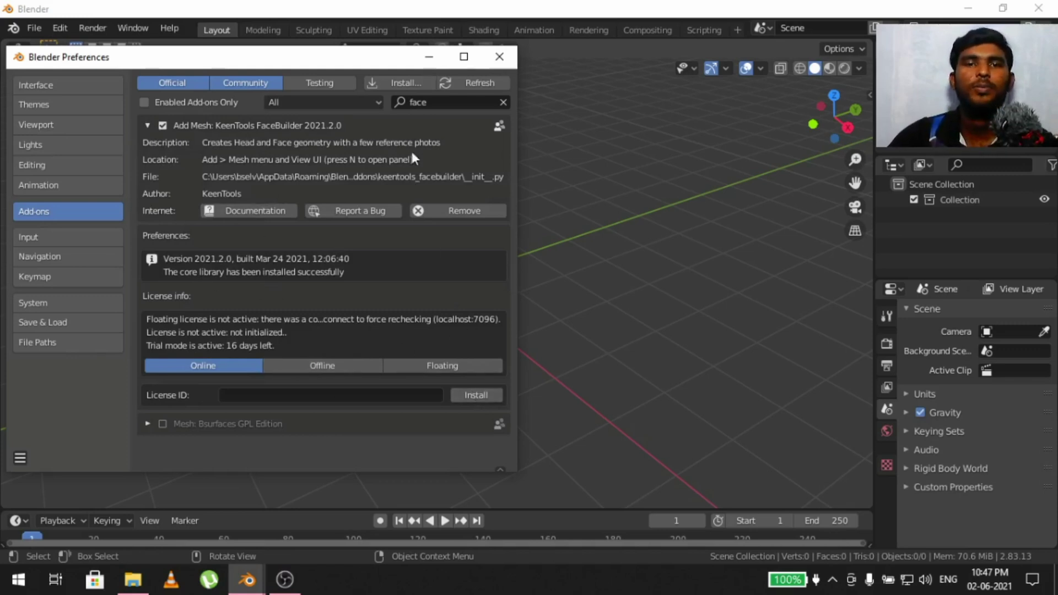
left_click(486, 59)
Step: Create a new FaceBuilder head in the empty scene
middle_click_drag(451, 255, 531, 279)
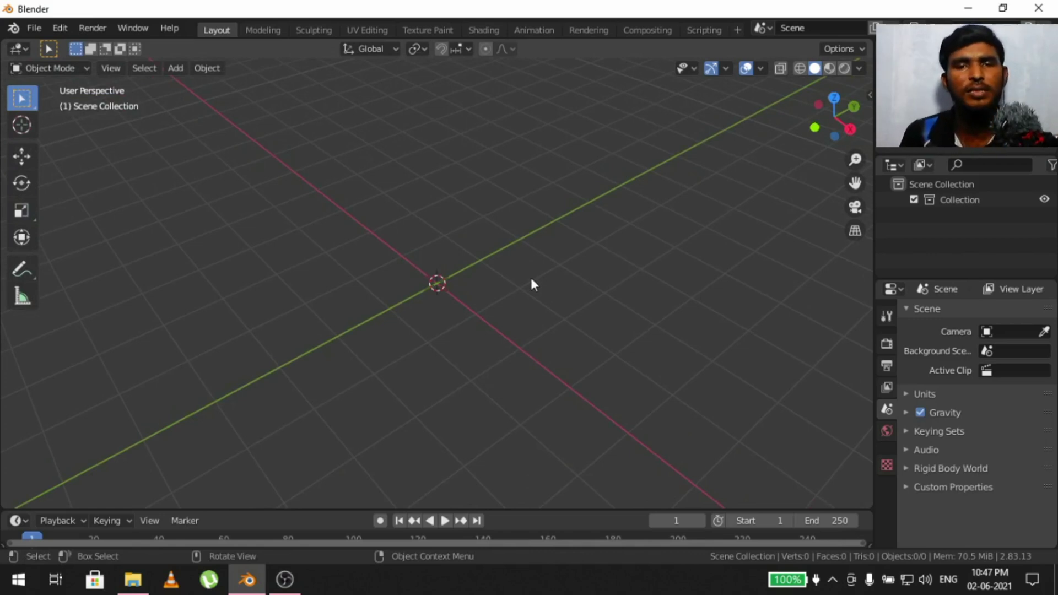
key("n")
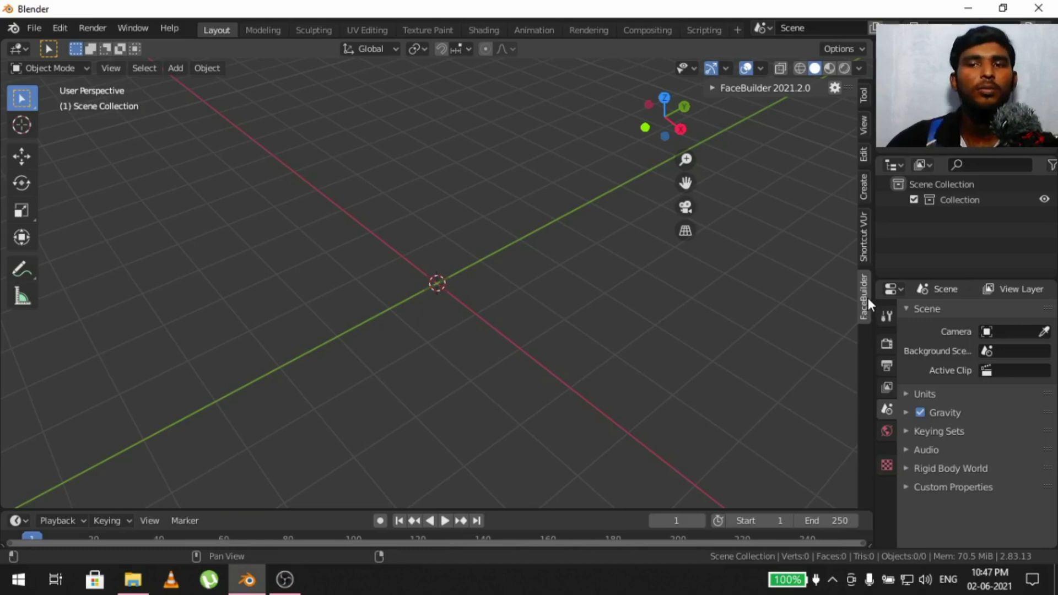
left_click(713, 86)
left_click(769, 117)
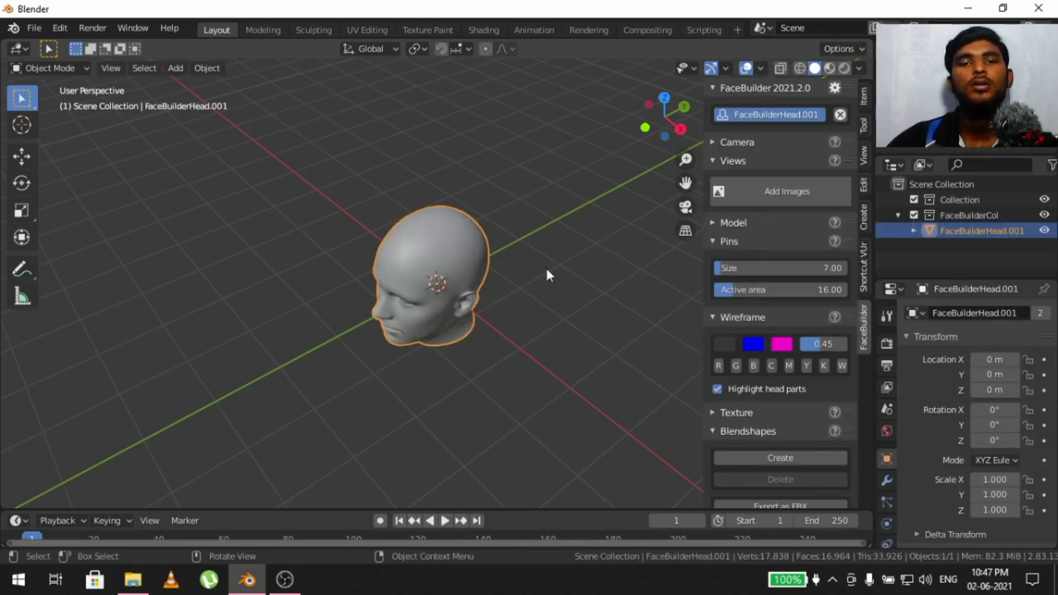
Step: Load all six face photos from E:\Blender3d\facebuild as views for the FaceBuilder head
middle_click_drag(544, 266, 474, 289)
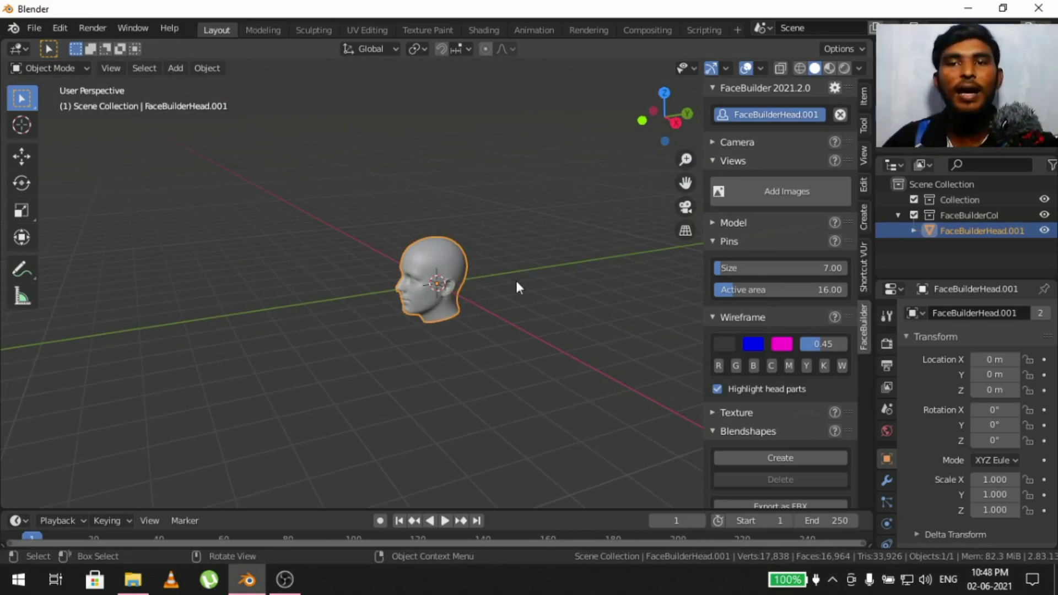
left_click(756, 187)
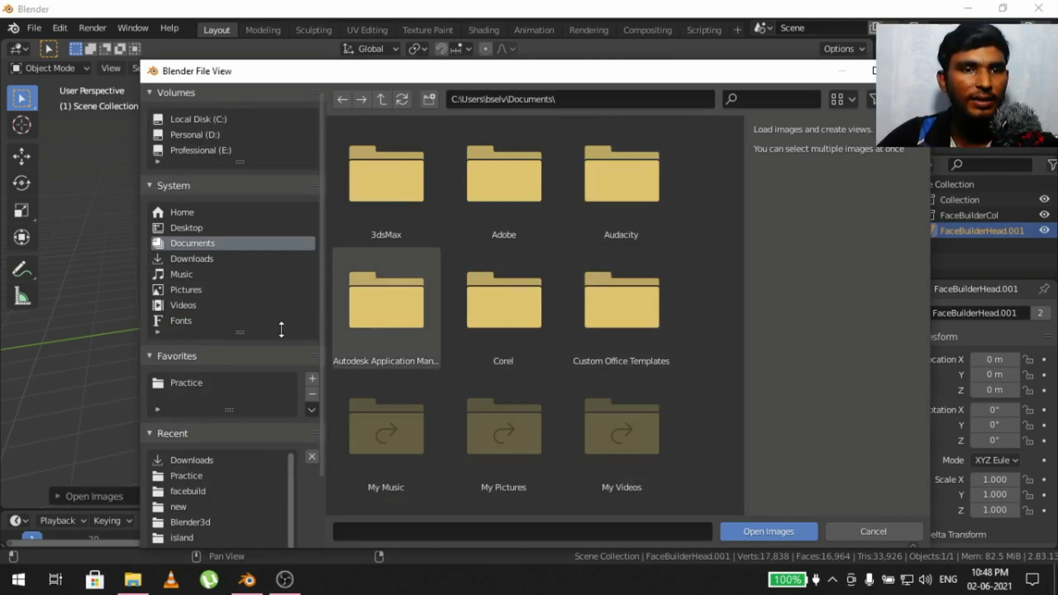
left_click(200, 379)
left_click(504, 182)
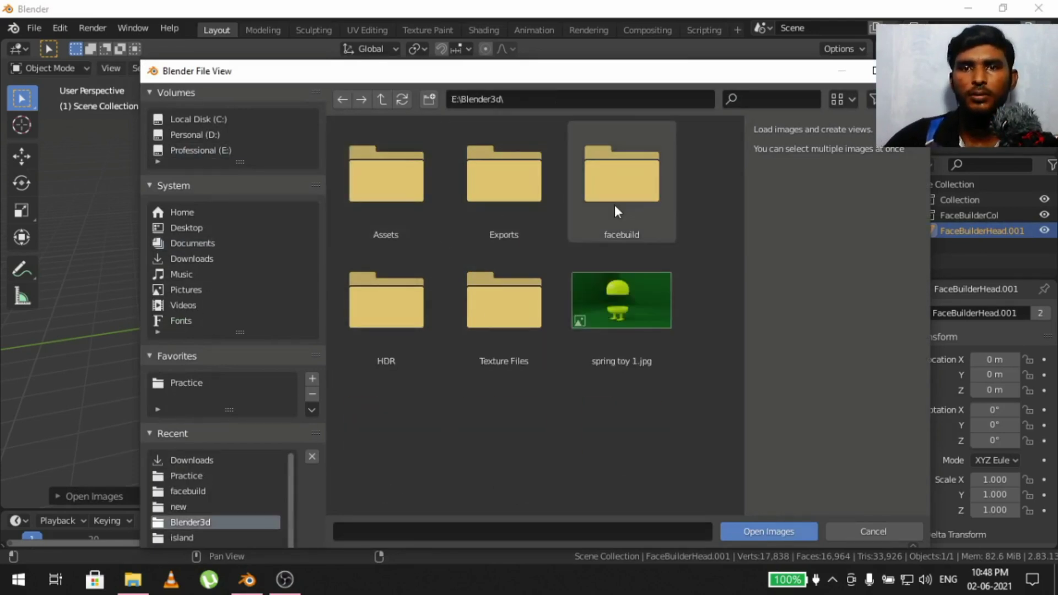
left_click(617, 203)
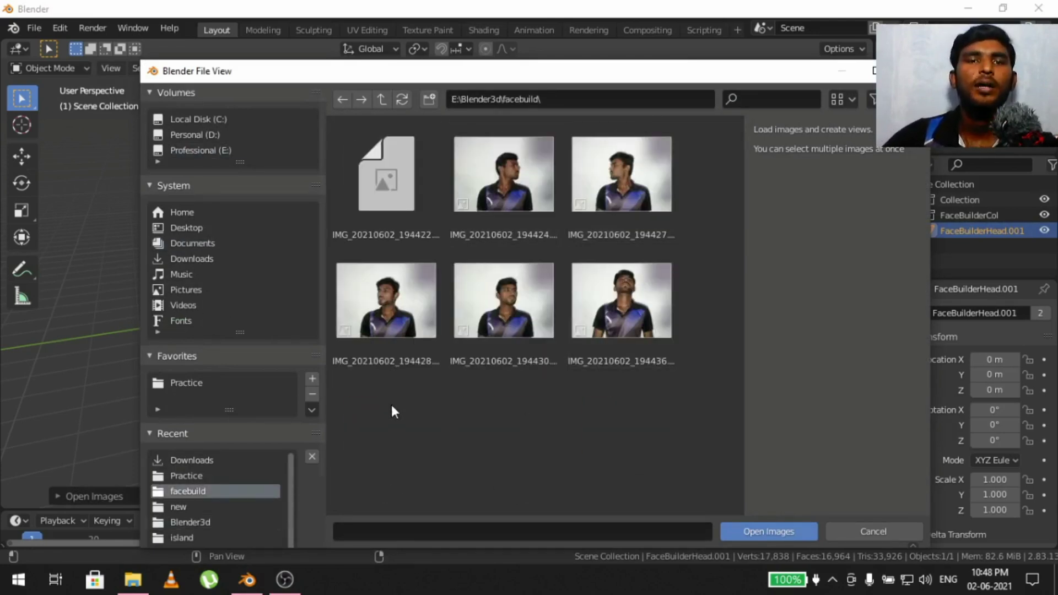
left_click_drag(391, 408, 617, 197)
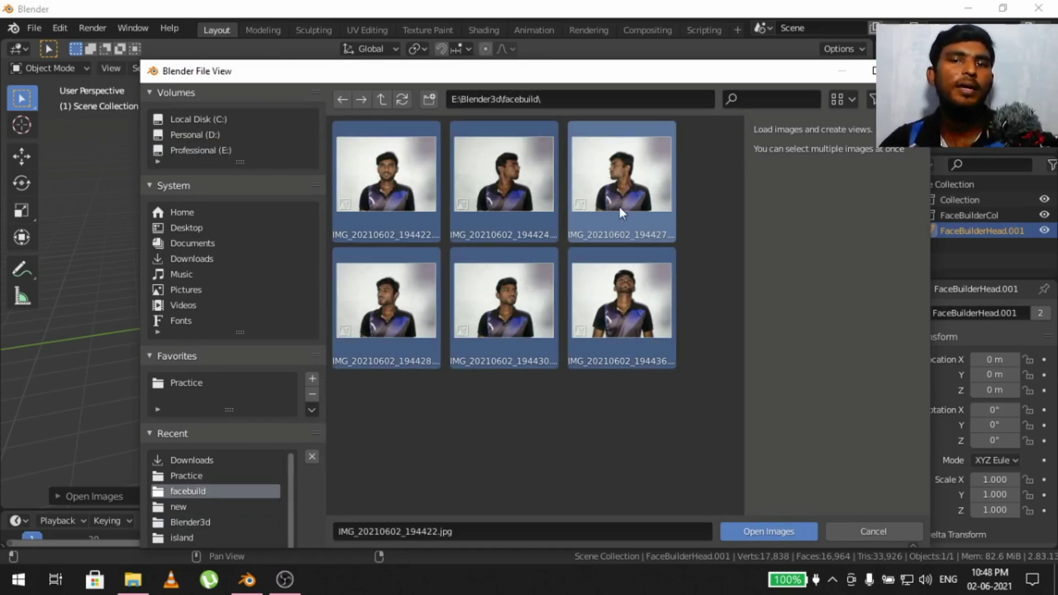
left_click_drag(637, 410, 386, 182)
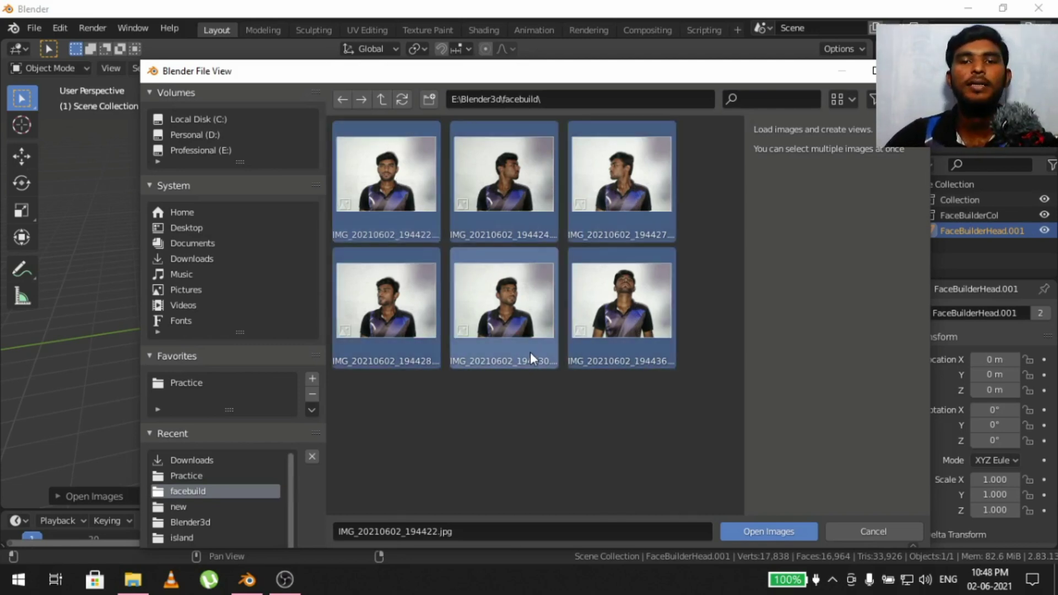
left_click_drag(627, 422, 395, 187)
left_click_drag(630, 413, 392, 227)
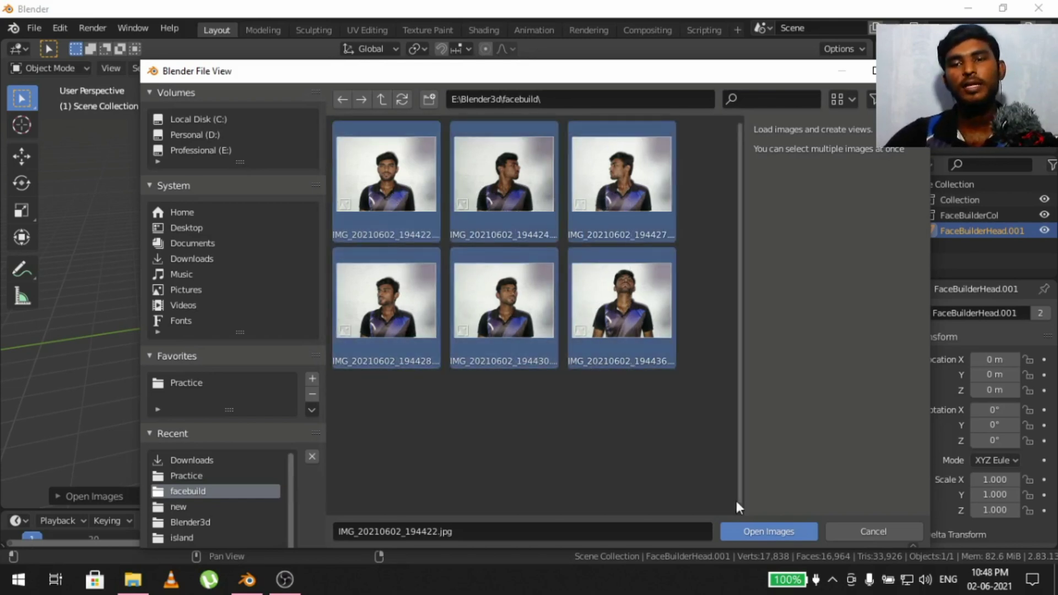
left_click(758, 532)
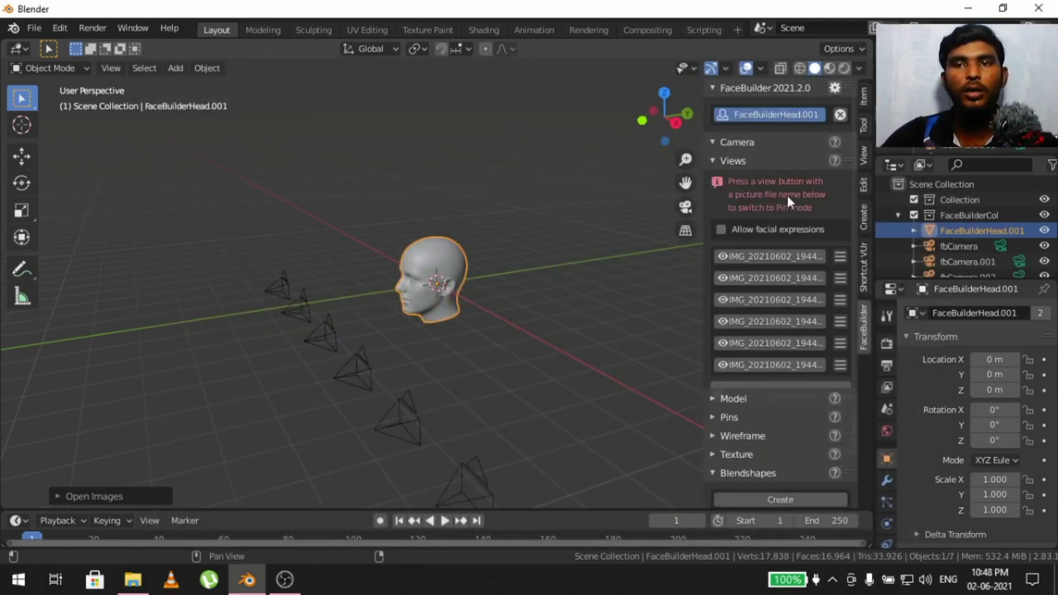
Step: Examine the listed image views and the row of FaceBuilder cameras in front of the head from several angles
scroll(769, 296, "down", 4)
scroll(484, 302, "down", 4)
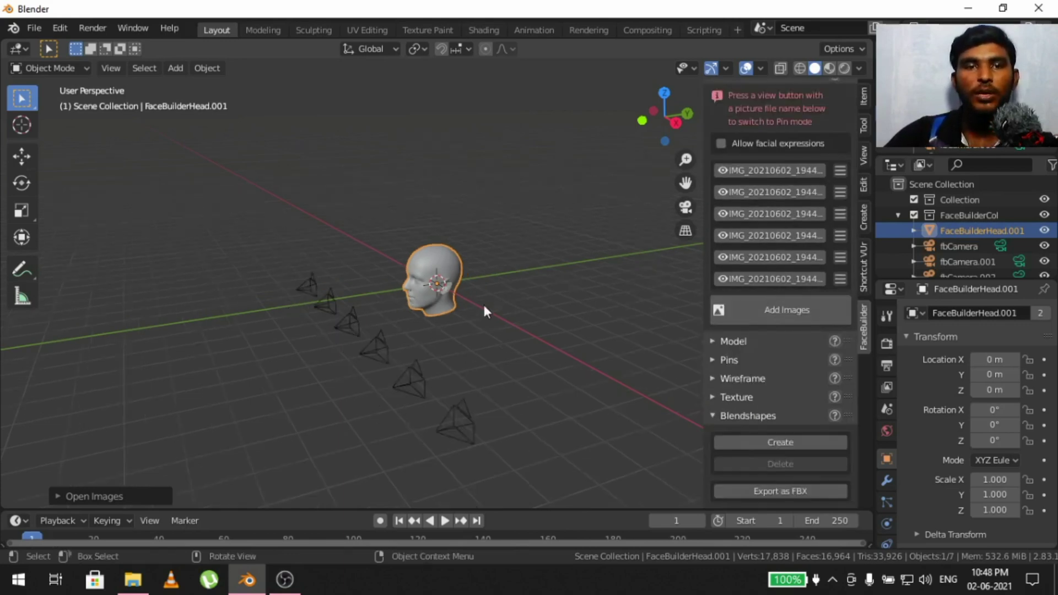
middle_click_drag(483, 302, 386, 340)
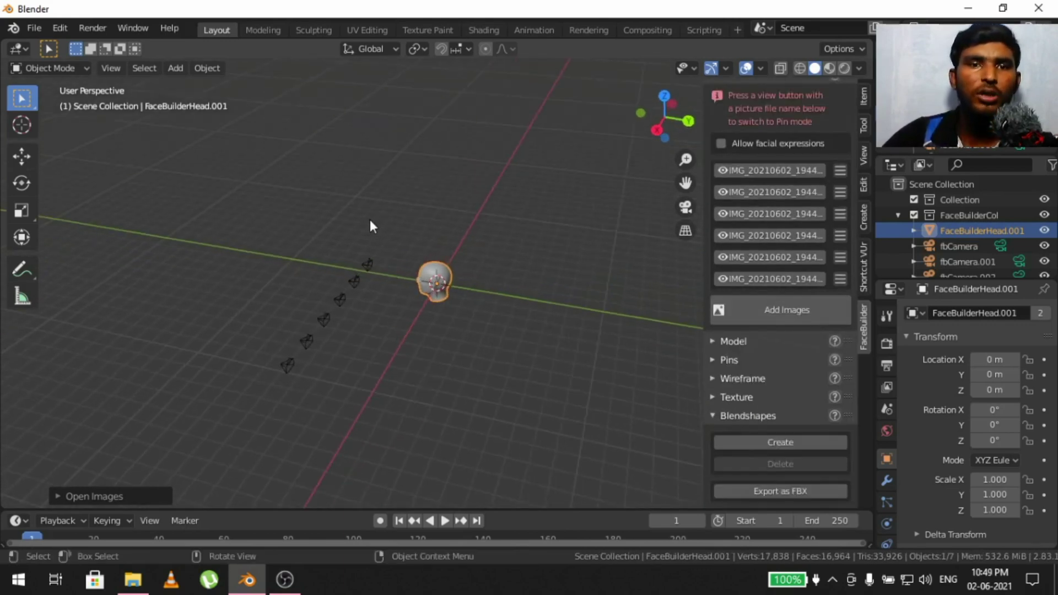
left_click_drag(208, 249, 372, 378)
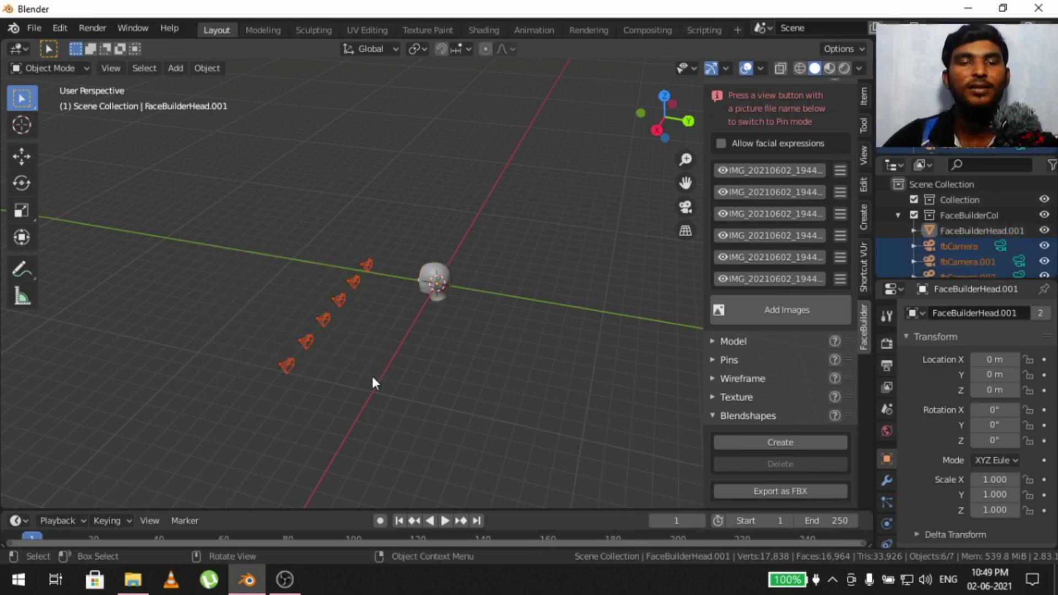
left_click(392, 242)
scroll(353, 363, "up", 1)
scroll(354, 364, "up", 1)
middle_click_drag(359, 359, 481, 275, "shift")
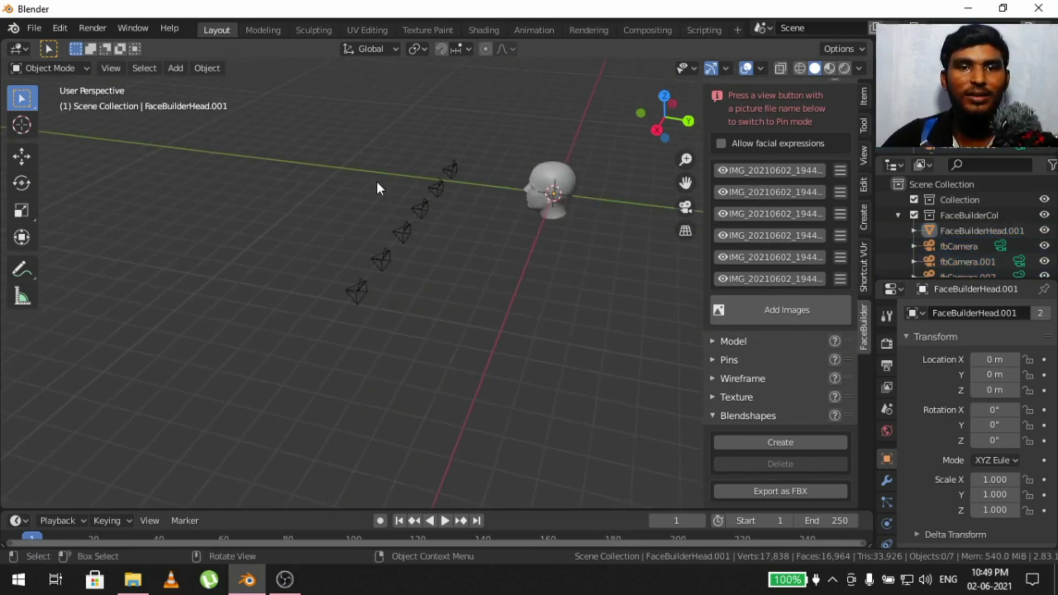
left_click_drag(317, 158, 454, 312)
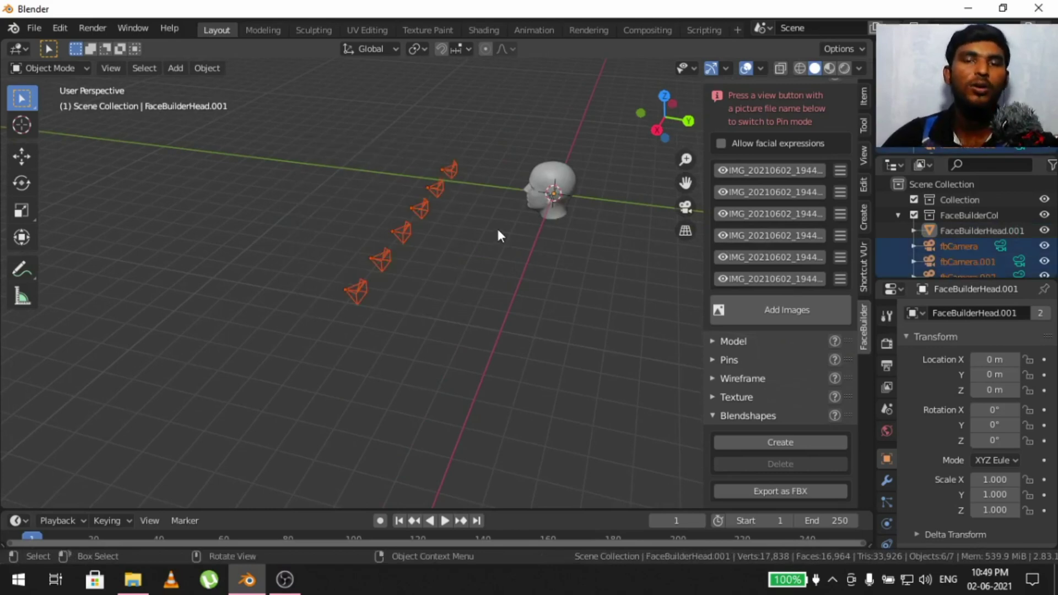
middle_click_drag(491, 208, 435, 196)
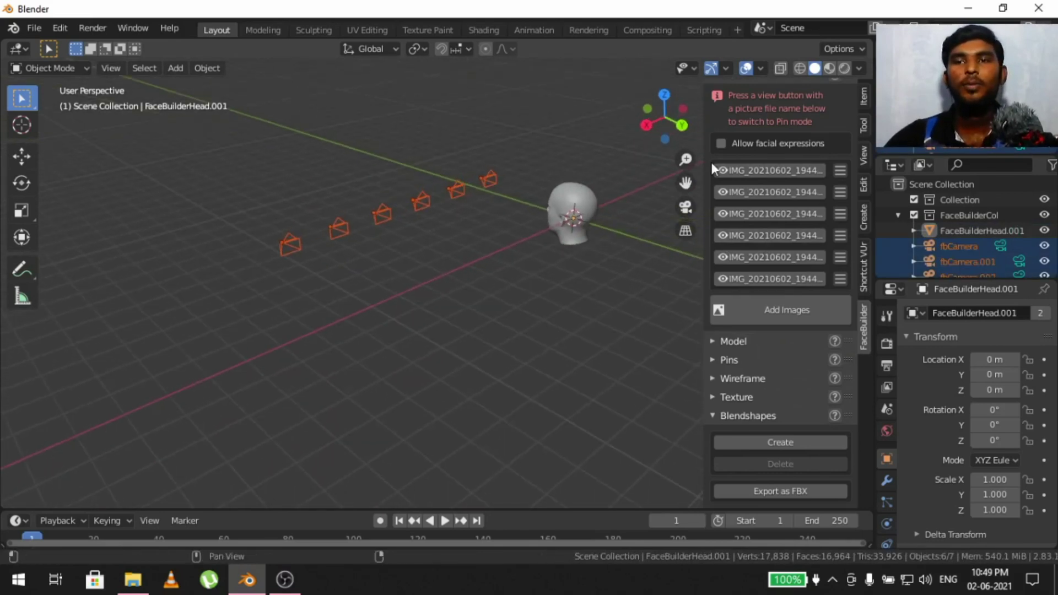
Step: Open the front-facing photo IMG_20210602_194422.jpg in Pin mode
scroll(738, 220, "up", 4)
left_click(767, 257)
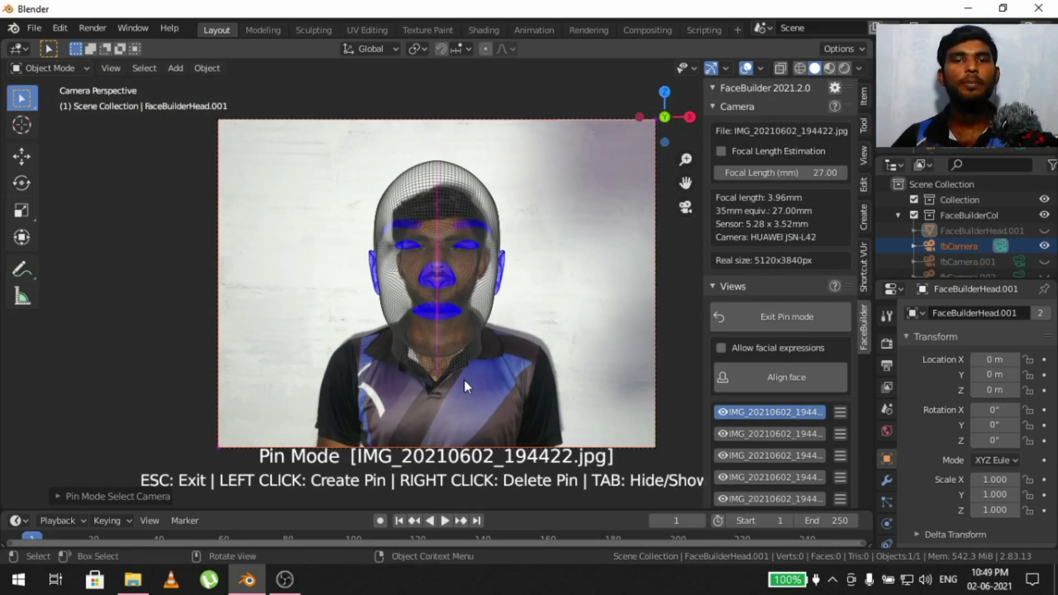
scroll(468, 372, "up", 5)
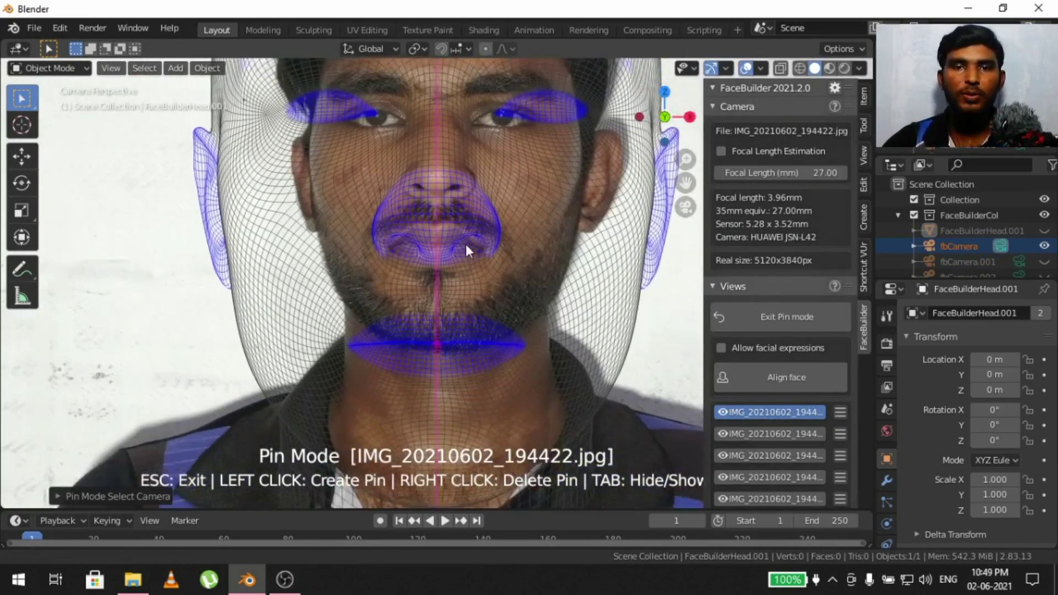
Step: Place a pin on the mesh's centre line above the upper lip and move it up onto the same spot in the photo
middle_click_drag(467, 245, 407, 141, "shift")
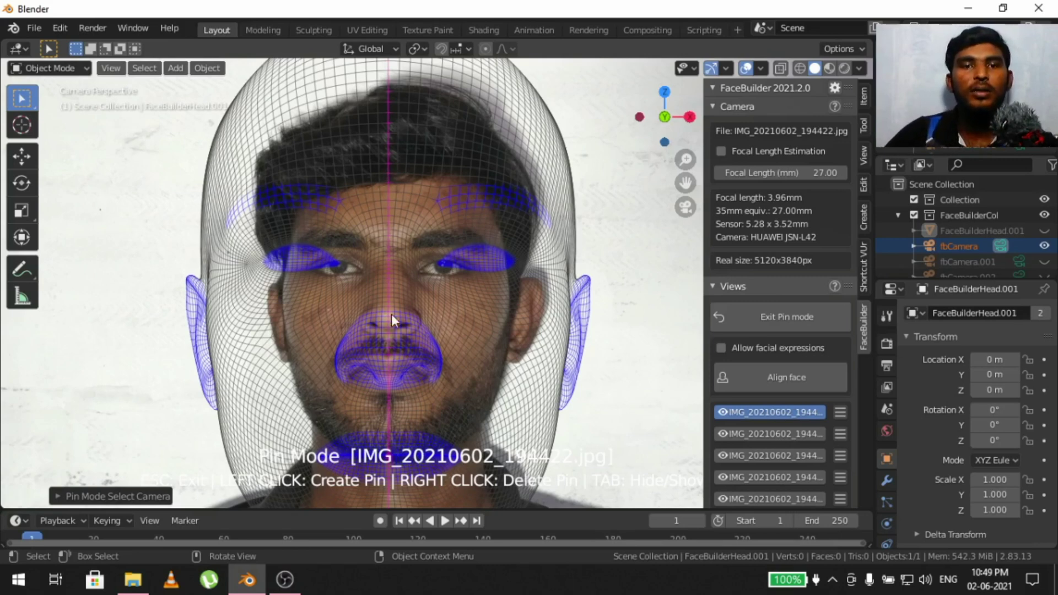
middle_click_drag(401, 351, 408, 213, "shift")
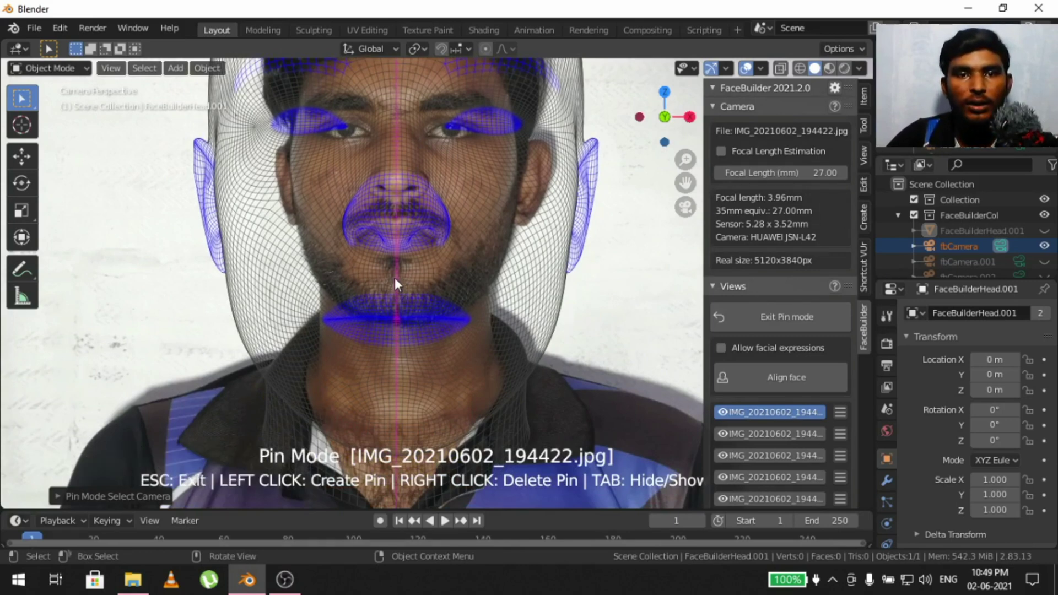
middle_click_drag(396, 286, 397, 240, "shift")
left_click_drag(396, 240, 394, 215)
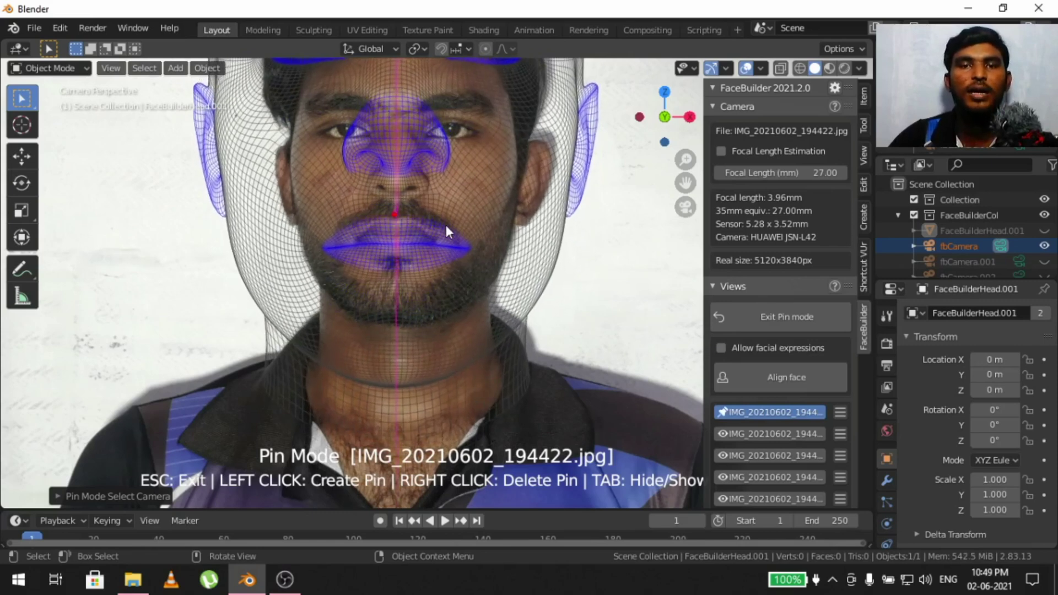
Step: Leave Pin mode and examine the head and its fbCamera from the side, selecting each in turn
scroll(433, 238, "up", 1)
middle_click_drag(498, 227, 454, 239)
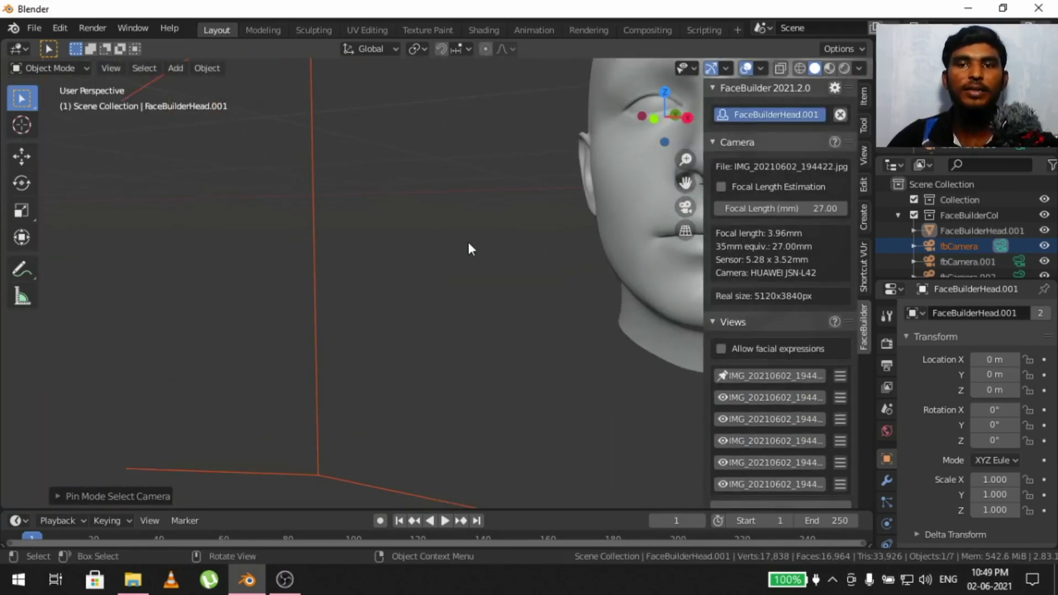
scroll(468, 242, "down", 8)
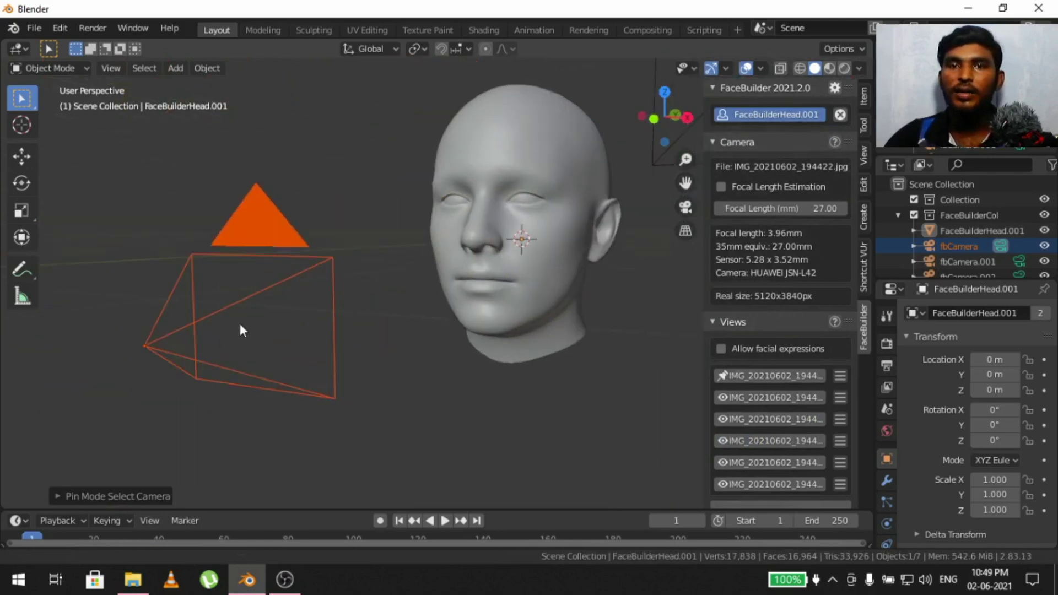
left_click(522, 266)
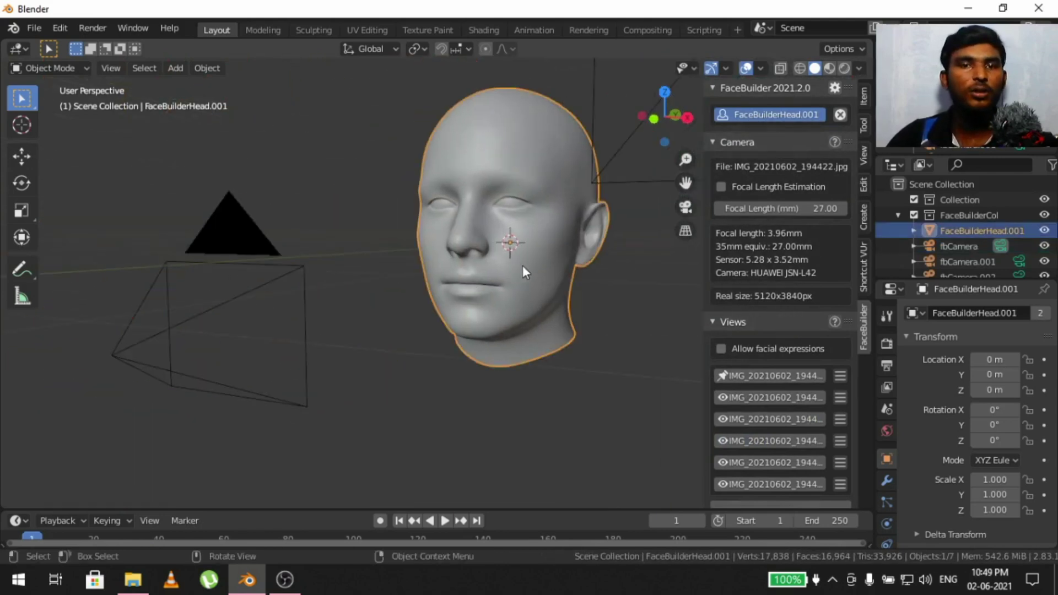
left_click(248, 227)
middle_click_drag(248, 227, 480, 278)
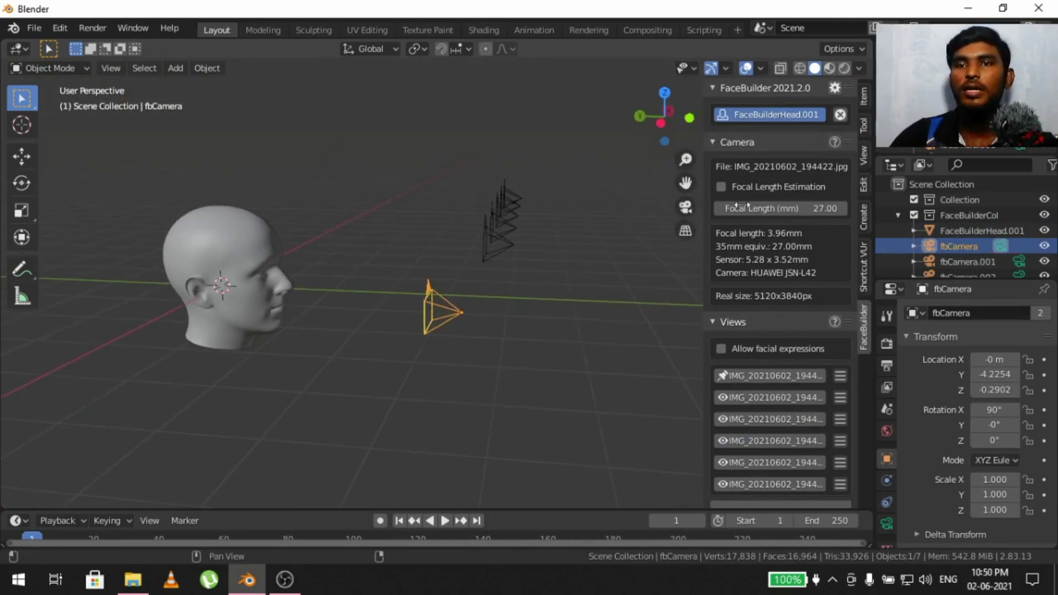
Step: Enable Focal Length Estimation for the front camera and reopen IMG_20210602_194422.jpg in Pin mode
left_click(721, 187)
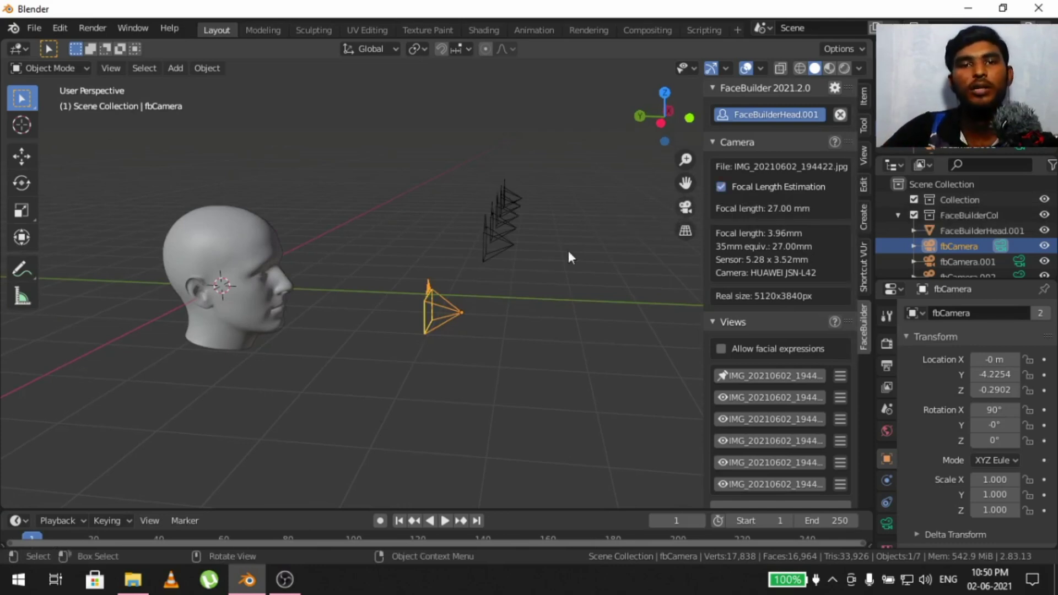
left_click(760, 375)
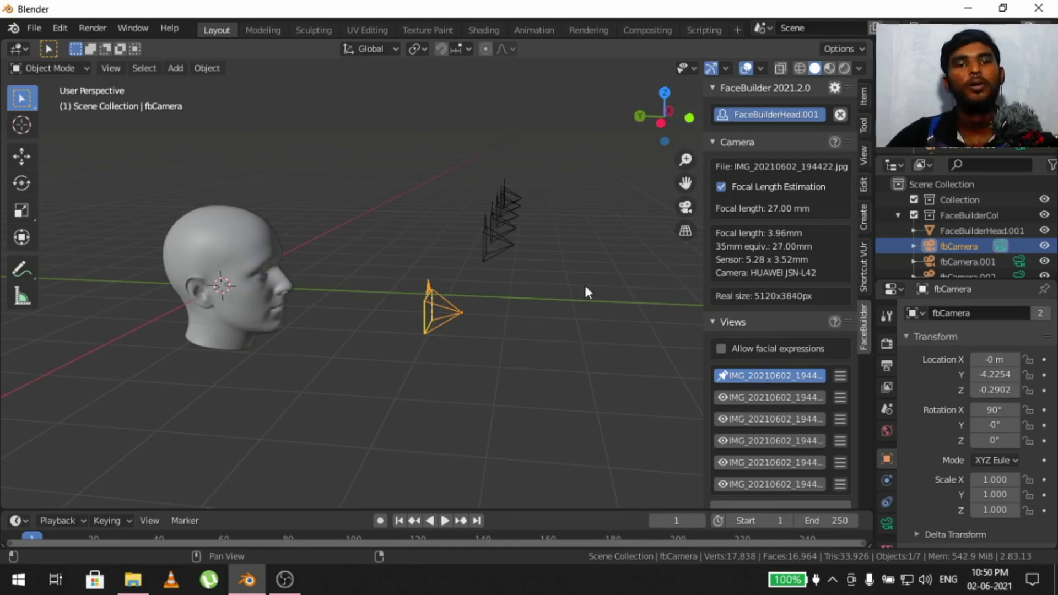
scroll(529, 262, "down", 5)
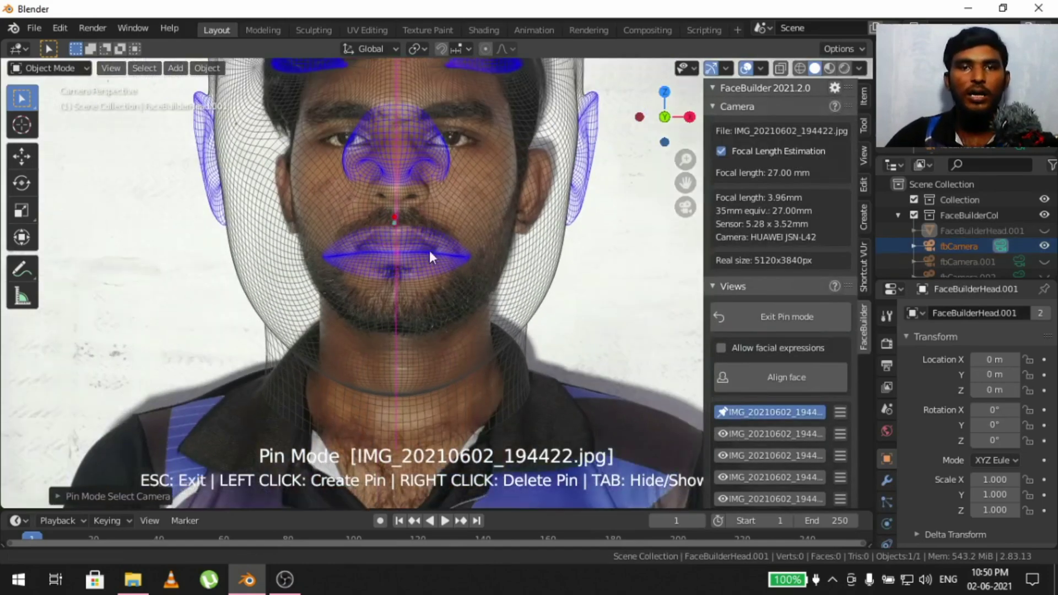
scroll(432, 296, "down", 2)
scroll(419, 230, "up", 7)
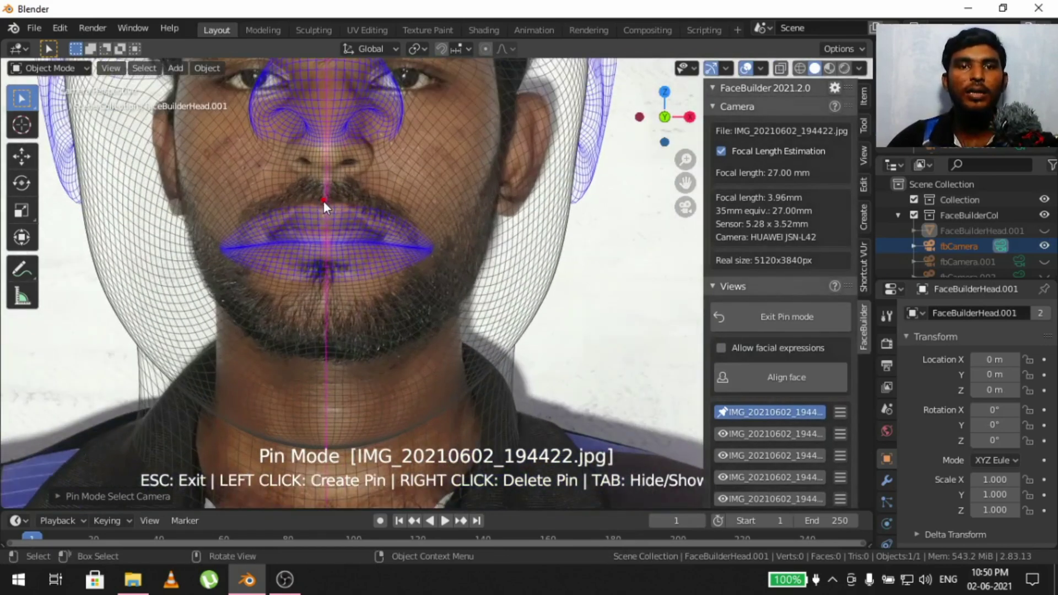
Step: Add a pin at the base of the mesh's nose and pull it down onto the nose in the photo
left_click_drag(323, 201, 323, 199)
scroll(378, 212, "down", 5)
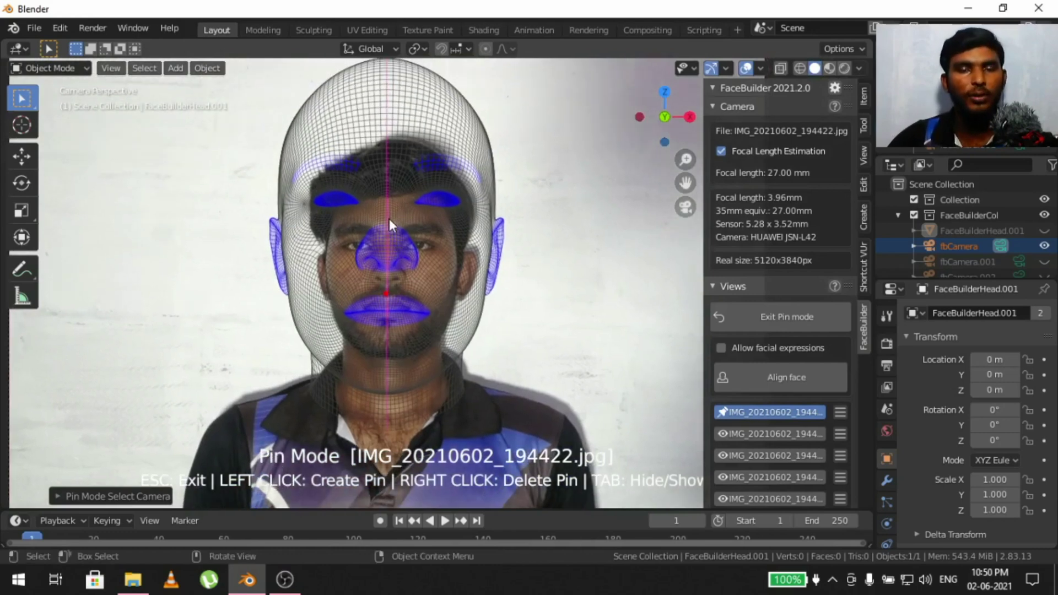
scroll(385, 225, "up", 5)
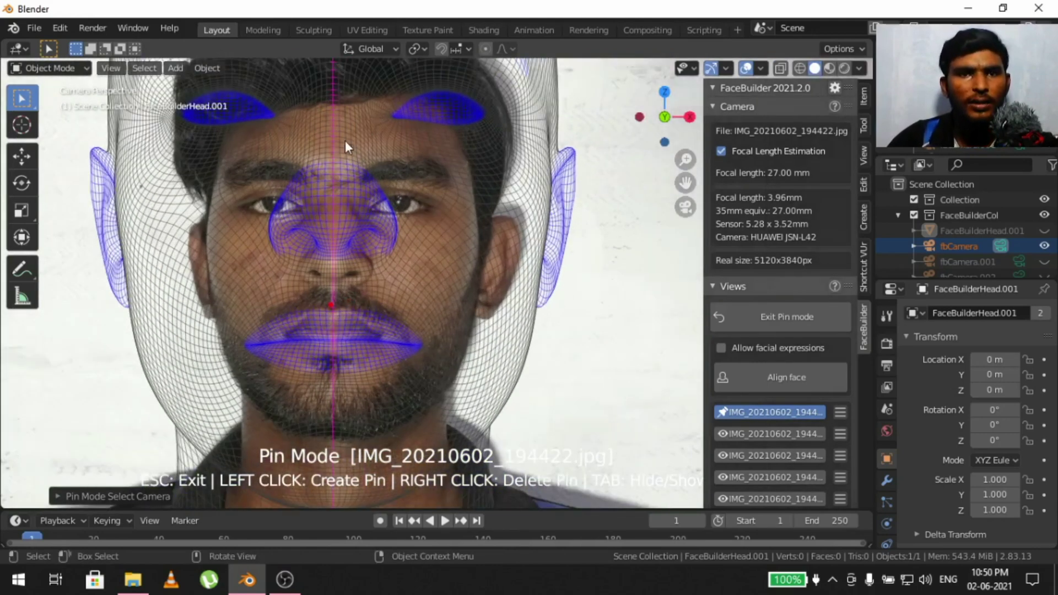
scroll(336, 118, "down", 4)
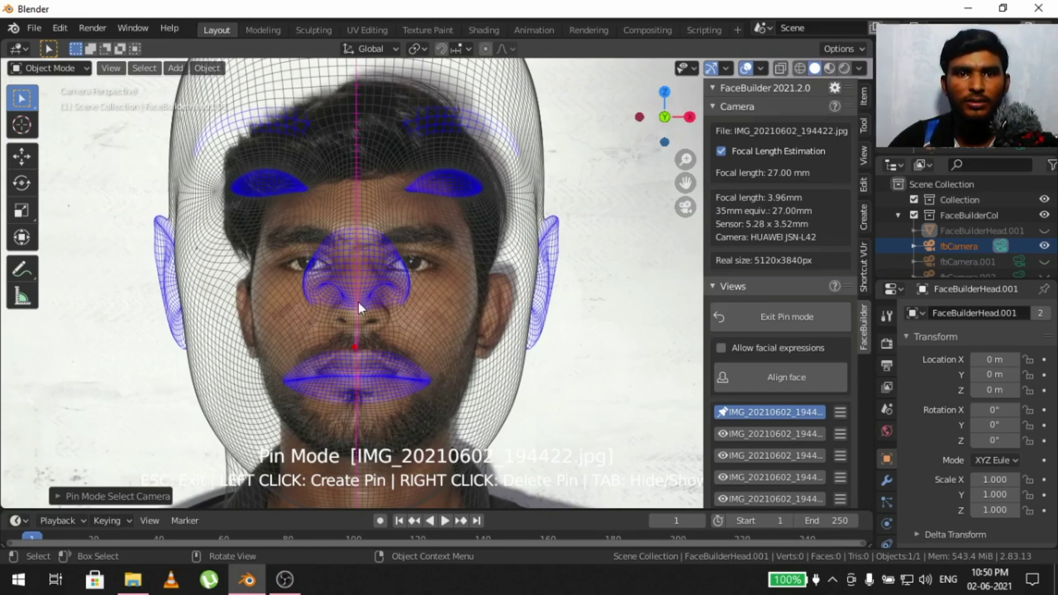
left_click_drag(355, 302, 361, 323)
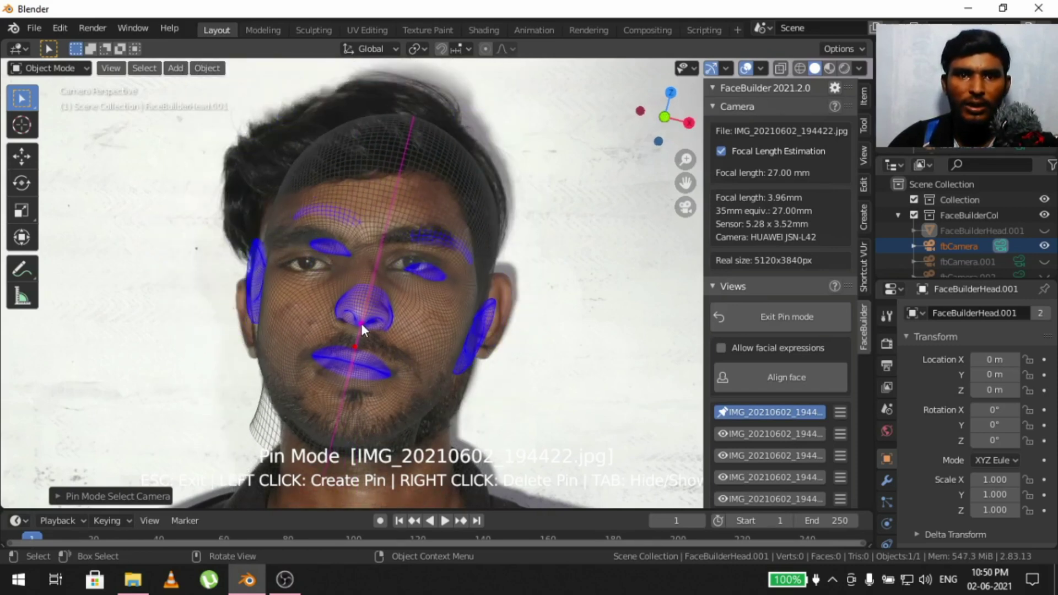
scroll(365, 330, "up", 6)
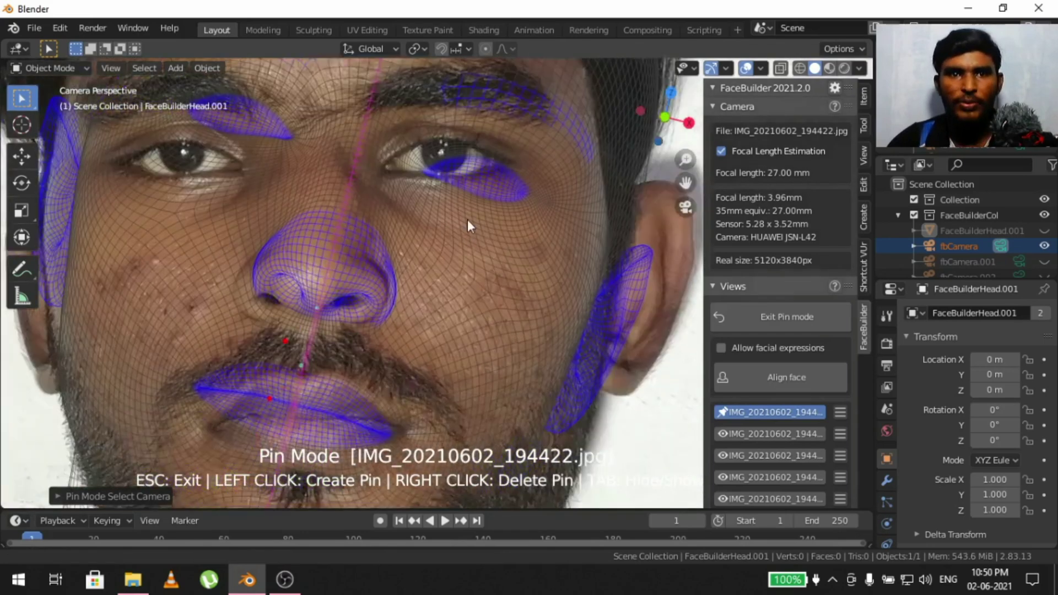
scroll(389, 427, "down", 8)
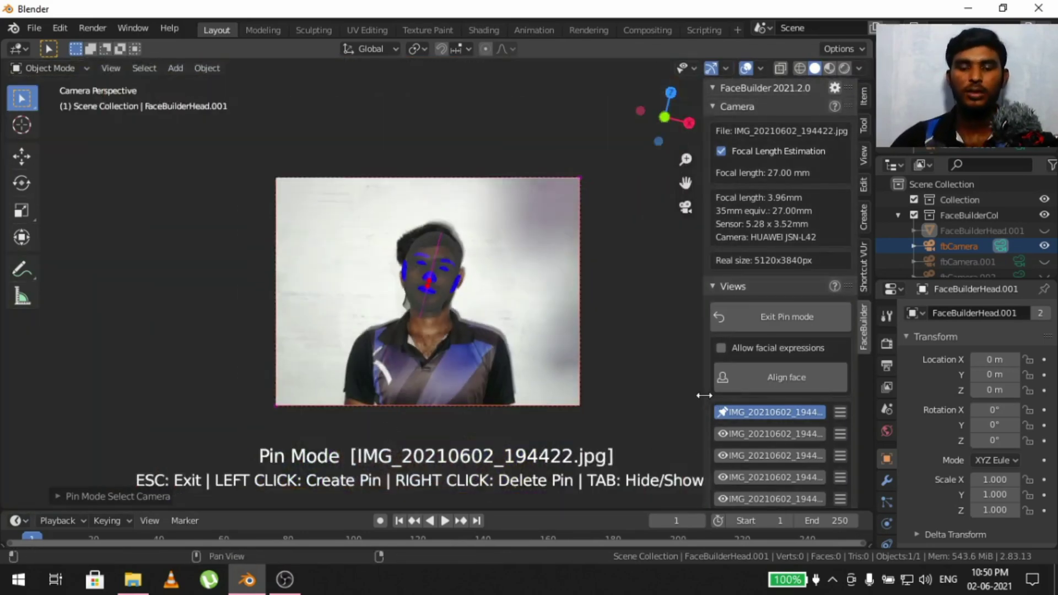
Step: Hide the sidebar and shift the nose-base pin until the head mesh sits upright over the front photo
key("n")
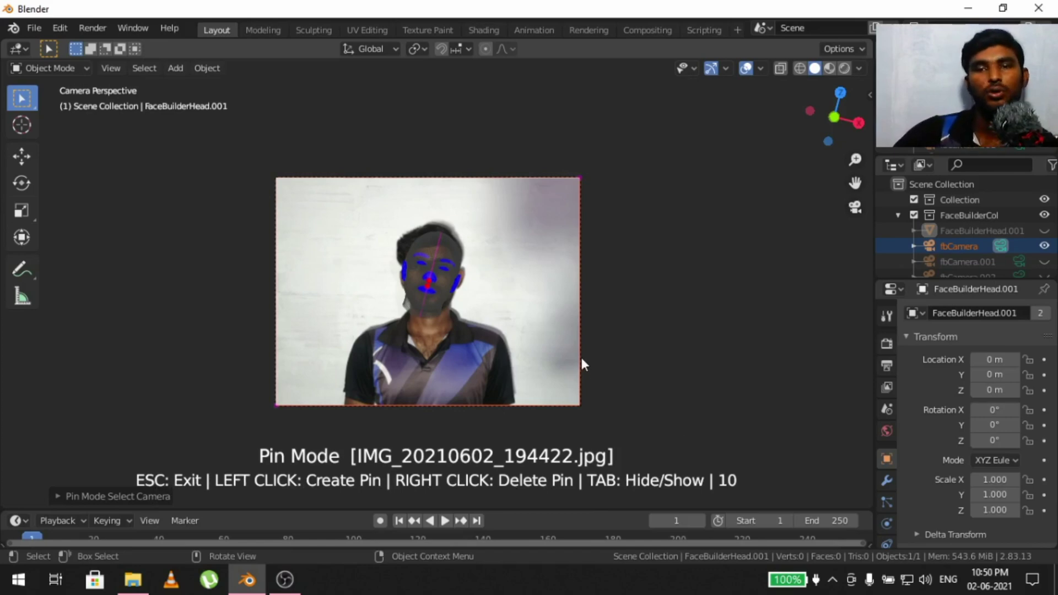
scroll(489, 317, "up", 4)
scroll(492, 324, "up", 2)
key("n")
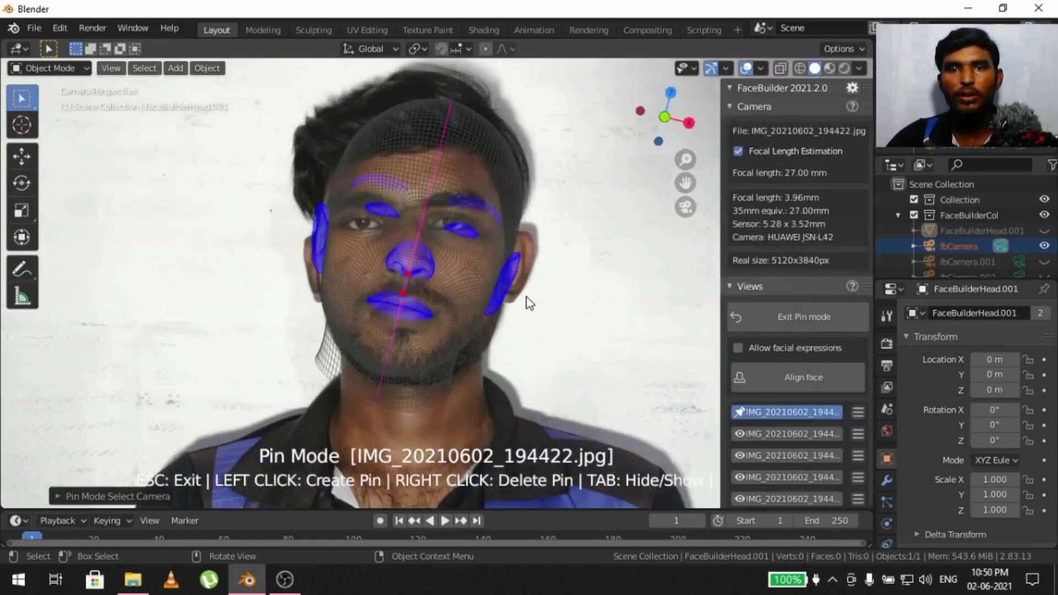
key("n")
scroll(447, 303, "up", 2)
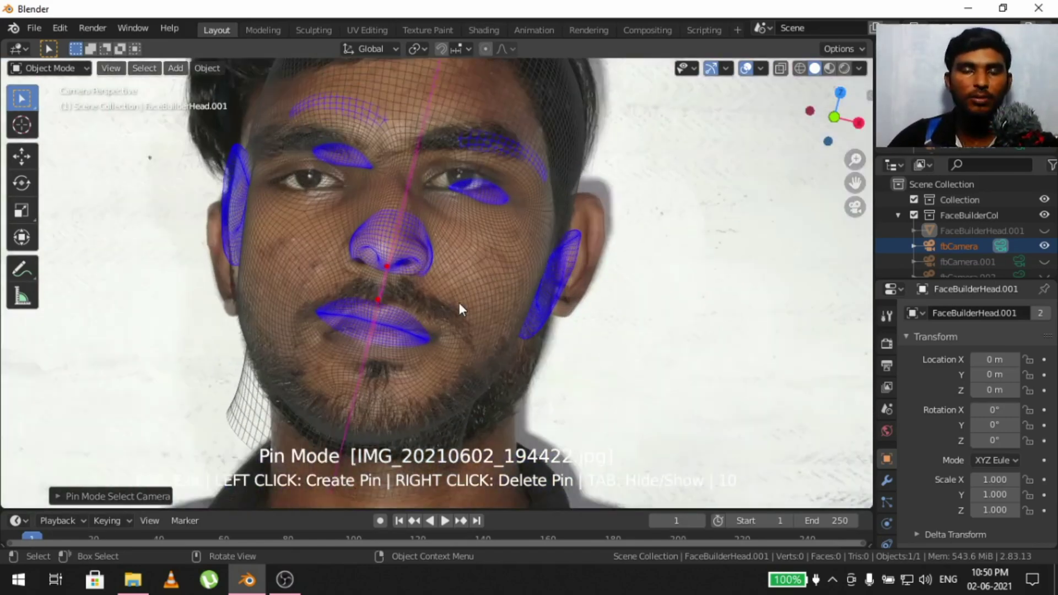
scroll(471, 304, "up", 1)
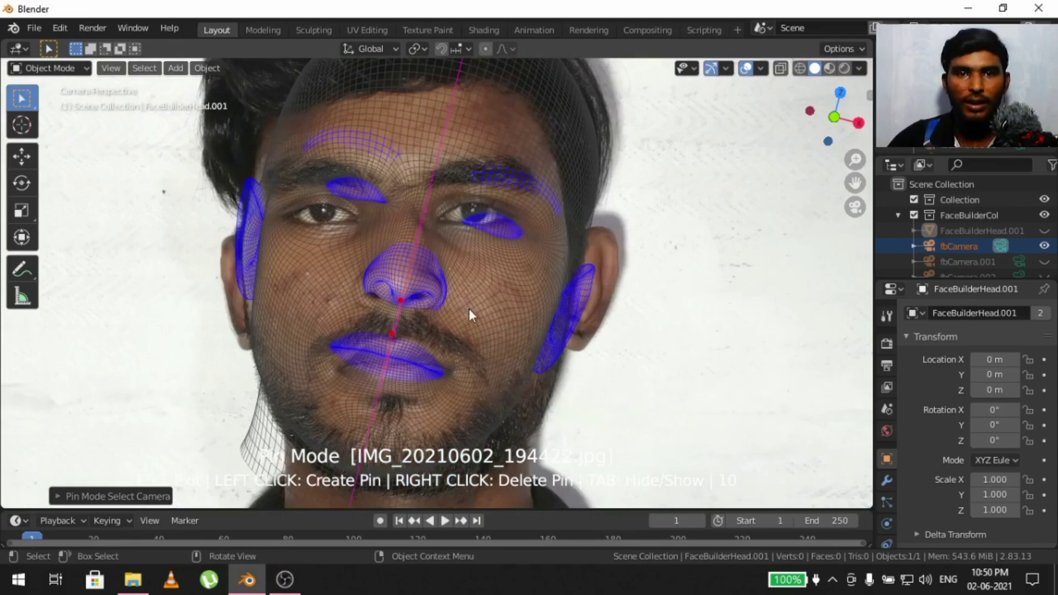
scroll(470, 315, "up", 2)
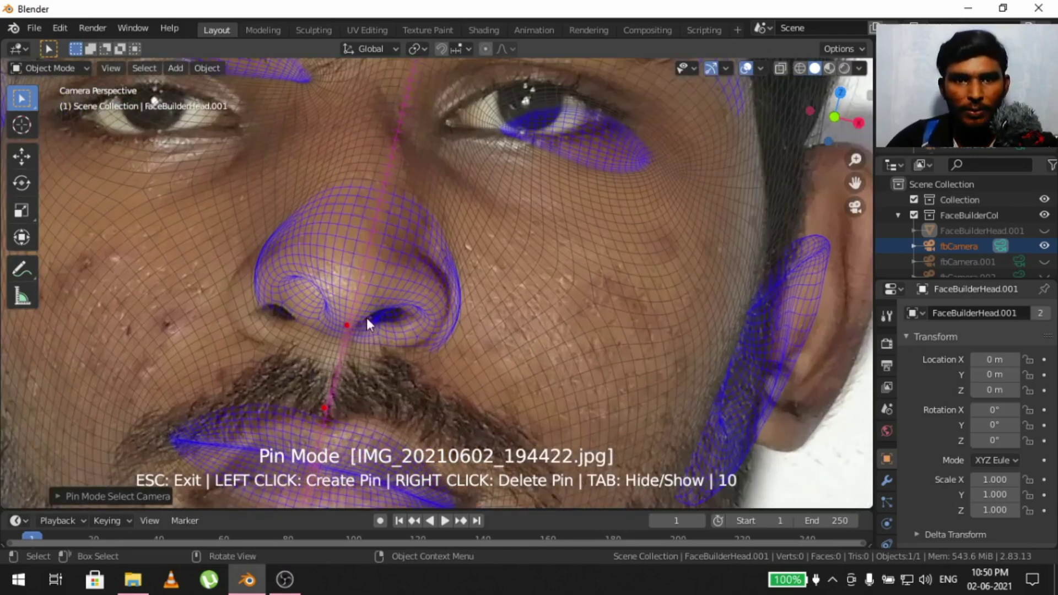
scroll(421, 319, "down", 2)
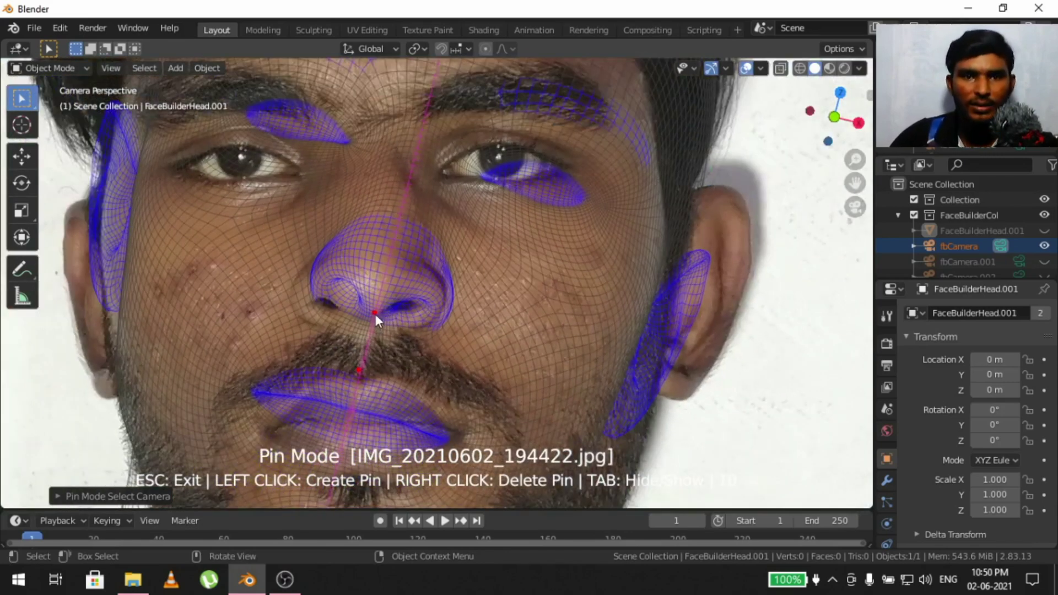
left_click_drag(376, 314, 362, 320)
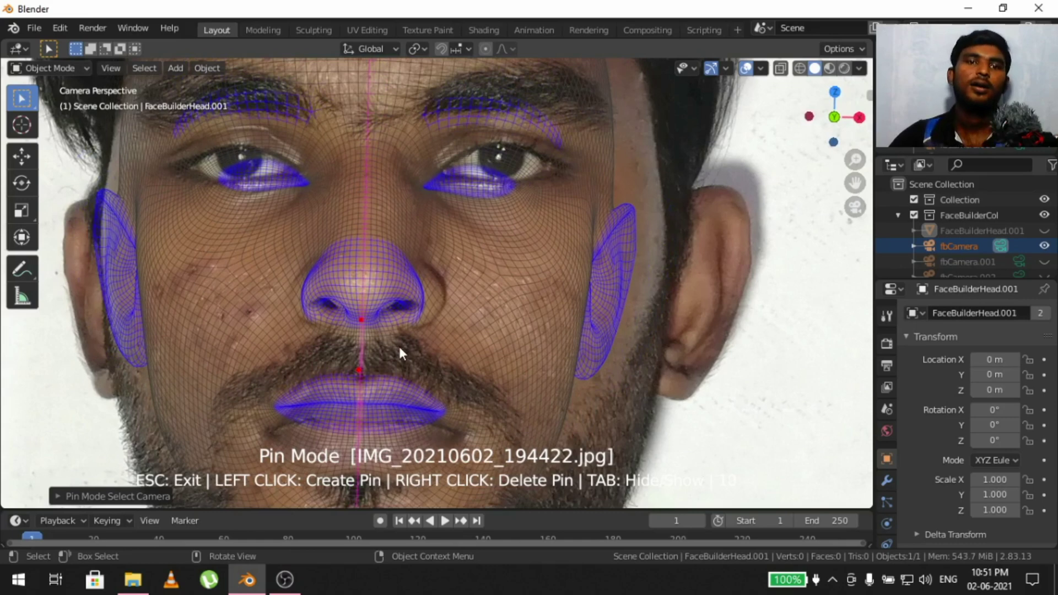
Step: Pin the centre of the forehead above the eyebrows to align the mesh's eyes, and add a pin on the nose tip
scroll(398, 344, "down", 5)
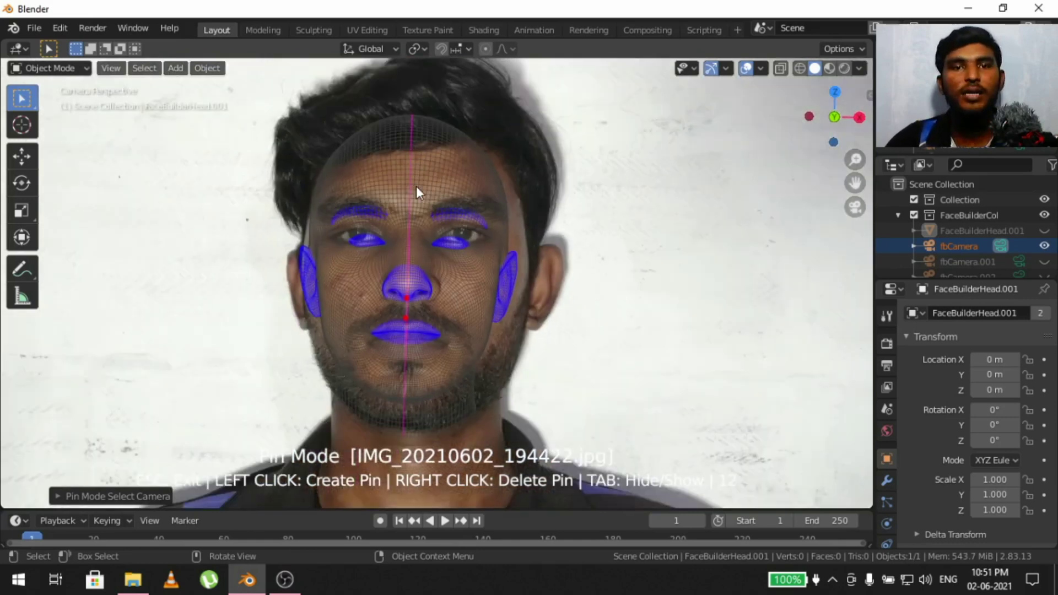
left_click_drag(409, 197, 409, 197)
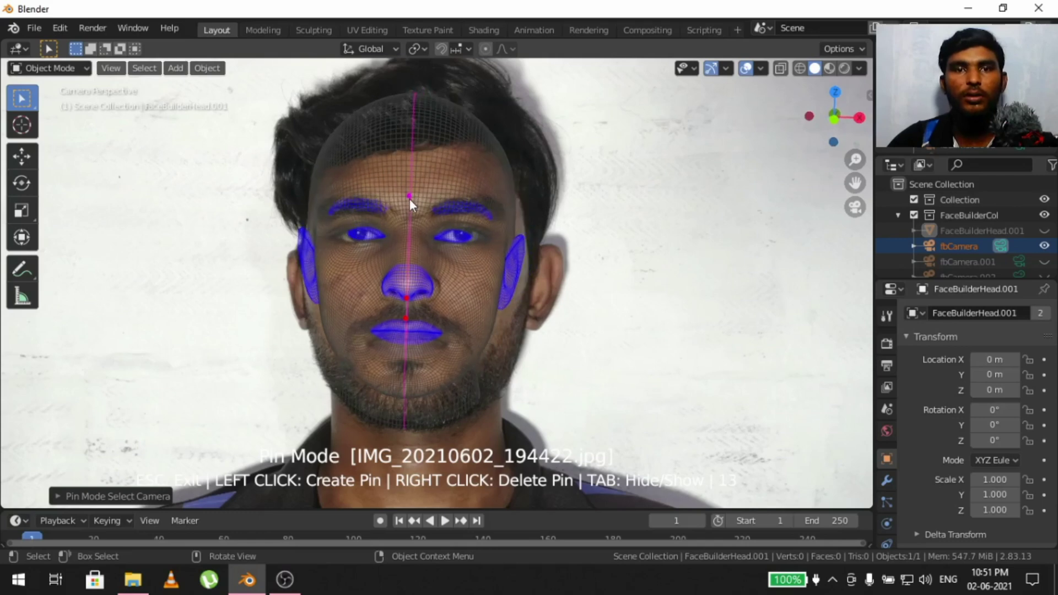
scroll(414, 240, "up", 2)
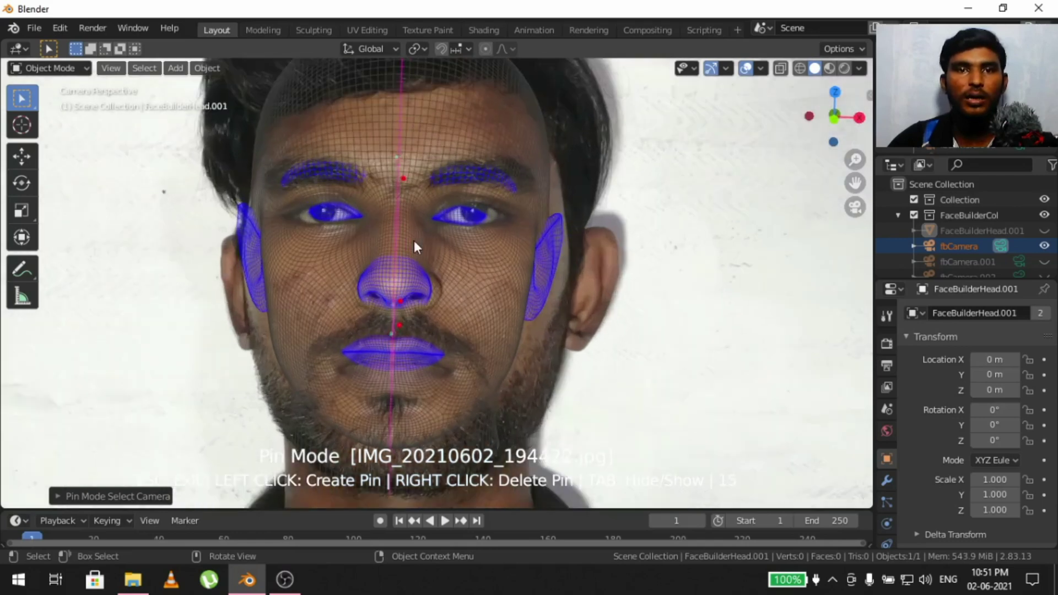
middle_click_drag(414, 240, 447, 252, "shift")
scroll(435, 188, "up", 1)
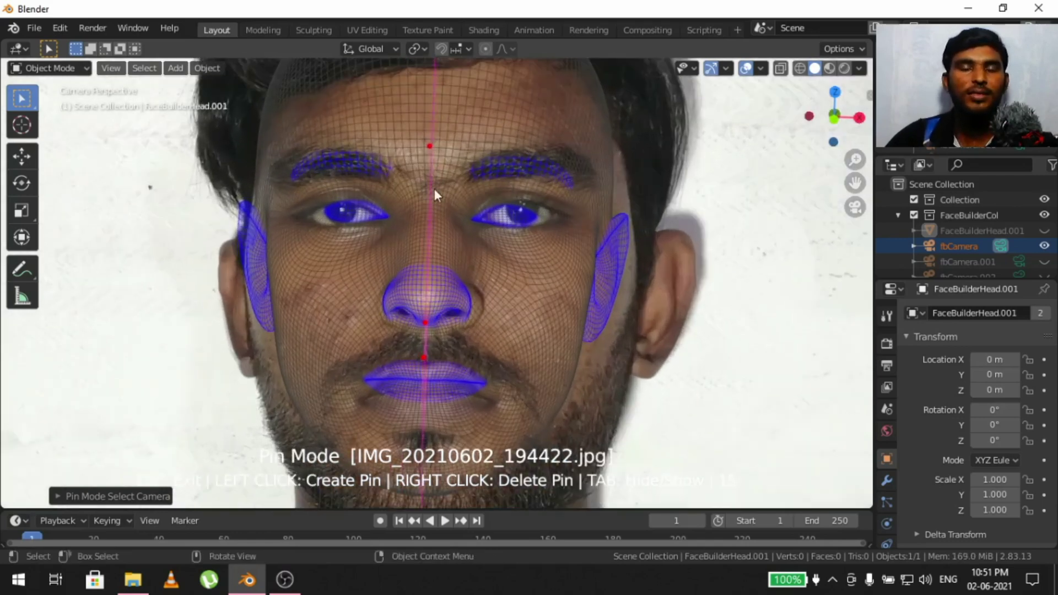
scroll(451, 296, "down", 1)
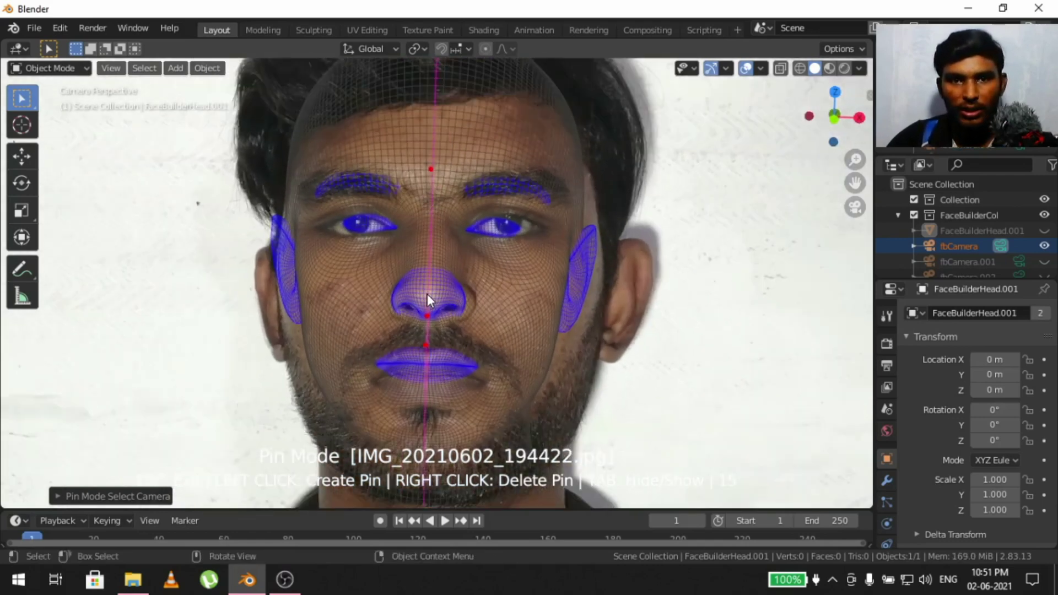
left_click(428, 294)
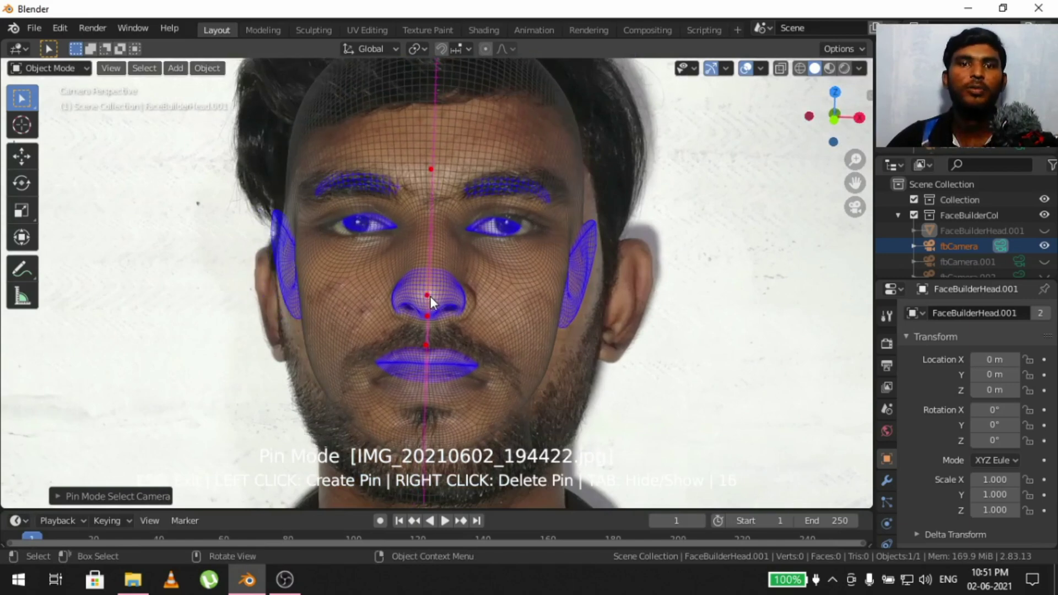
Step: Add a pin on the mesh's chin and pull it down to the chin in the photo
scroll(469, 253, "down", 2)
scroll(519, 269, "up", 4)
left_click(527, 340)
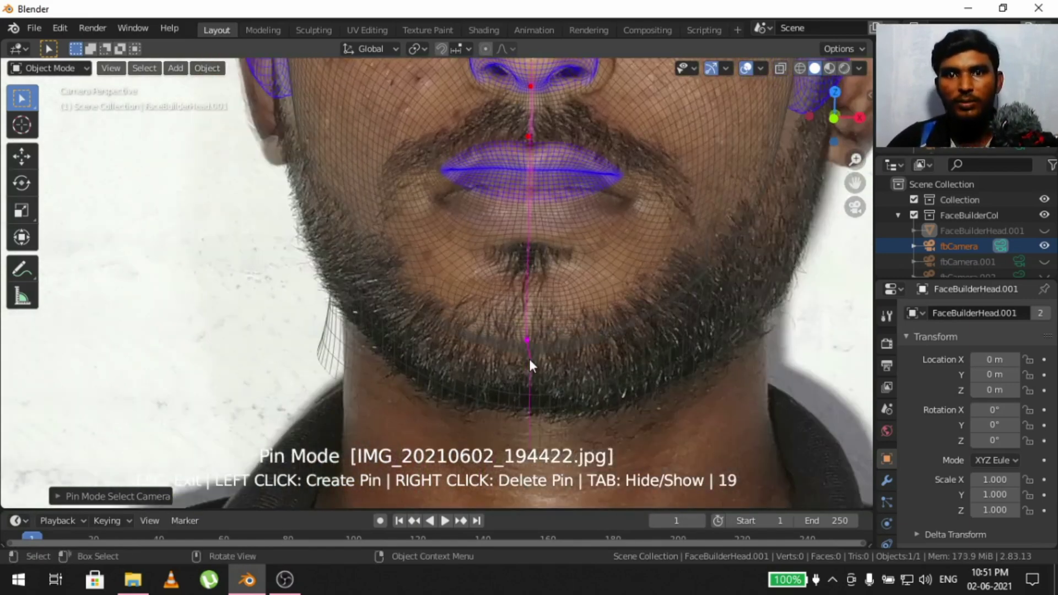
left_click_drag(529, 359, 525, 372)
scroll(560, 334, "down", 5)
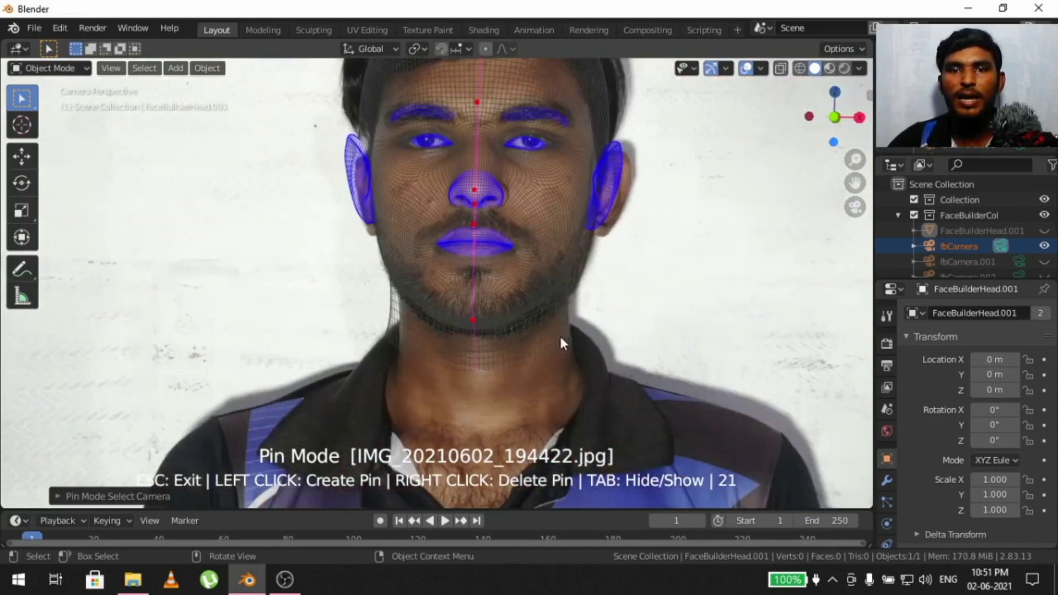
middle_click_drag(593, 260, 482, 399, "shift")
scroll(481, 399, "up", 3)
scroll(547, 332, "down", 4)
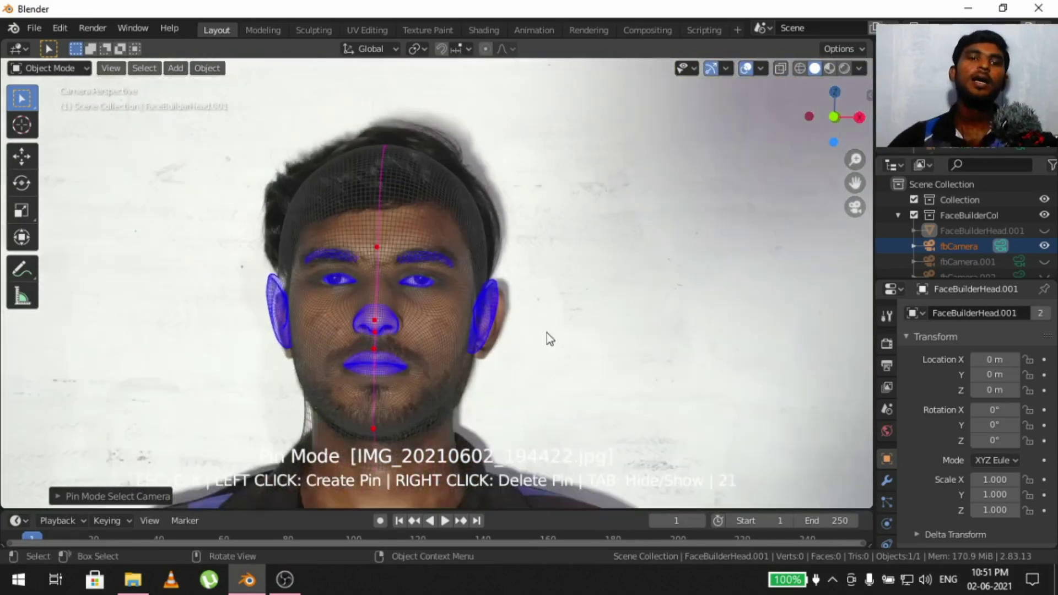
Step: Exit Pin mode and examine the fitted FaceBuilder head in the 3D scene
key("Escape")
scroll(464, 286, "up", 5)
middle_click_drag(464, 286, 588, 280)
scroll(587, 279, "down", 10)
left_click(960, 115)
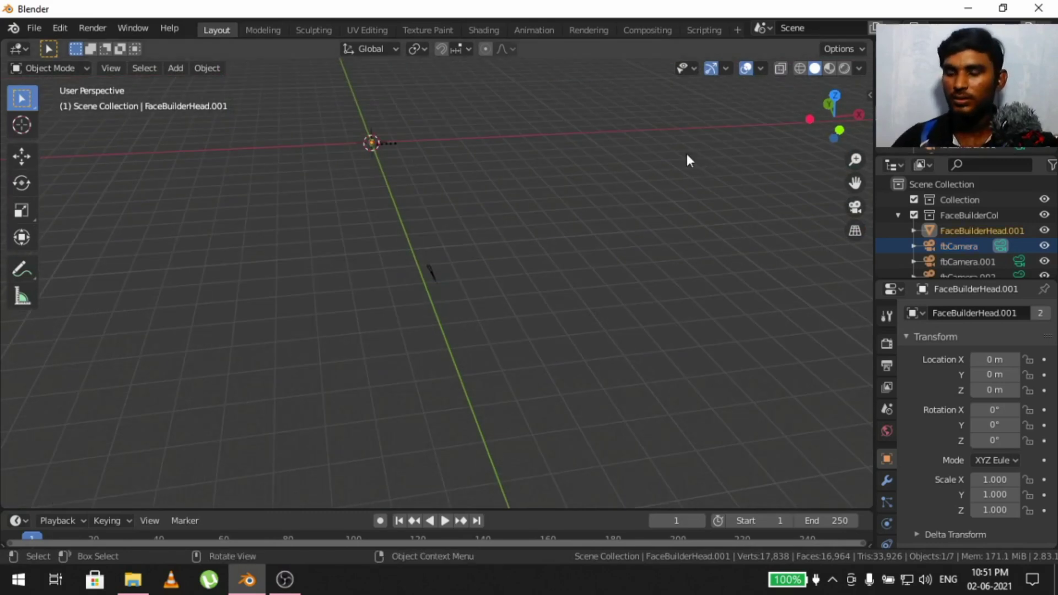
key("KP_Decimal")
scroll(591, 185, "down", 3)
scroll(631, 213, "down", 2)
middle_click_drag(607, 185, 547, 300)
scroll(631, 213, "down", 1)
scroll(559, 252, "up", 3)
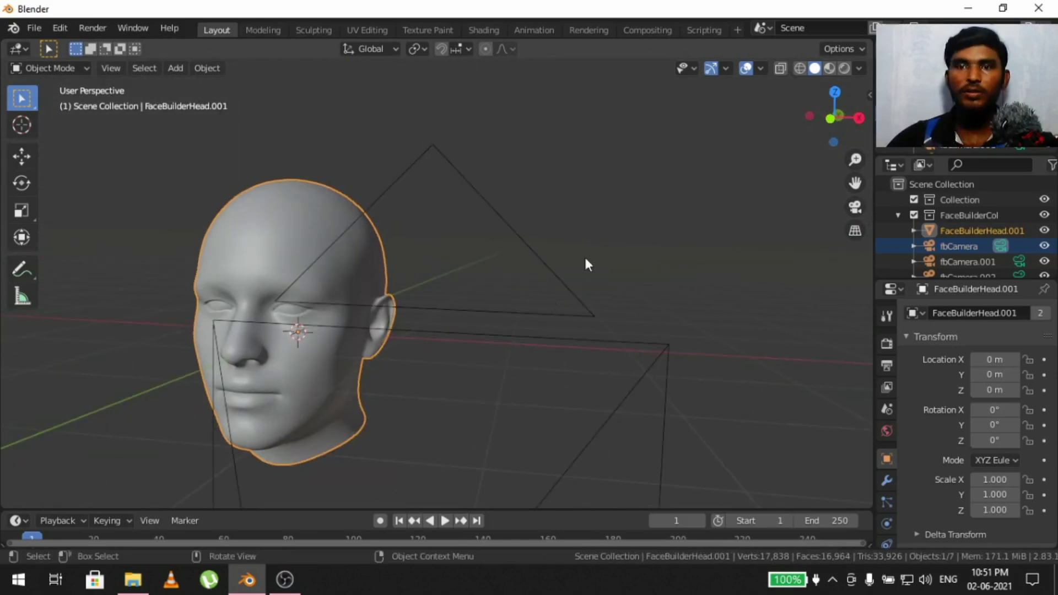
Step: Show the FaceBuilder sidebar again and reopen the front photo IMG_20210602_194422.jpg in Pin mode, close up on the ear
key("n")
left_click(758, 375)
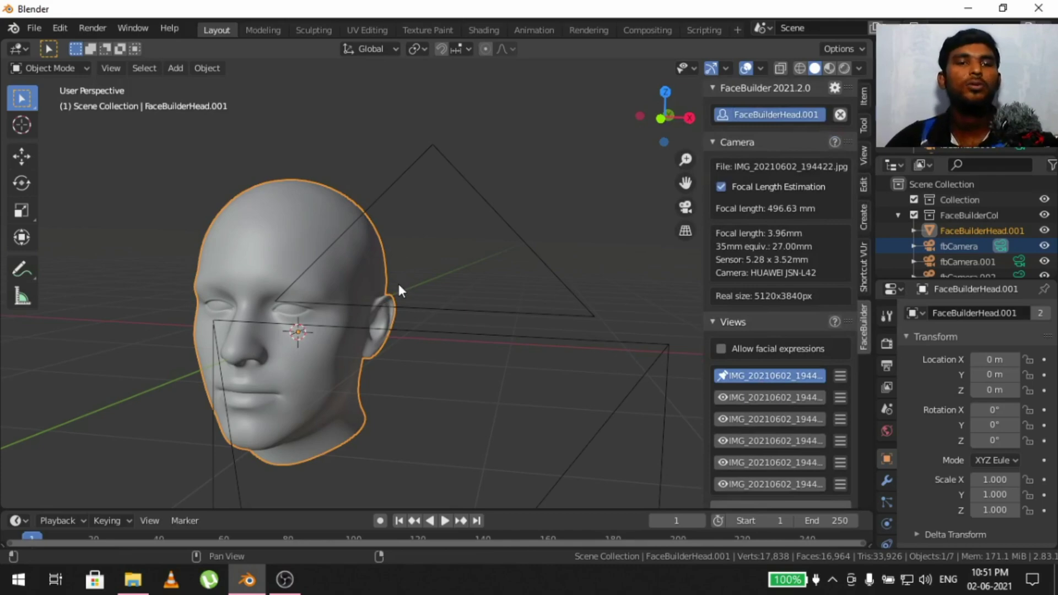
scroll(399, 286, "up", 8)
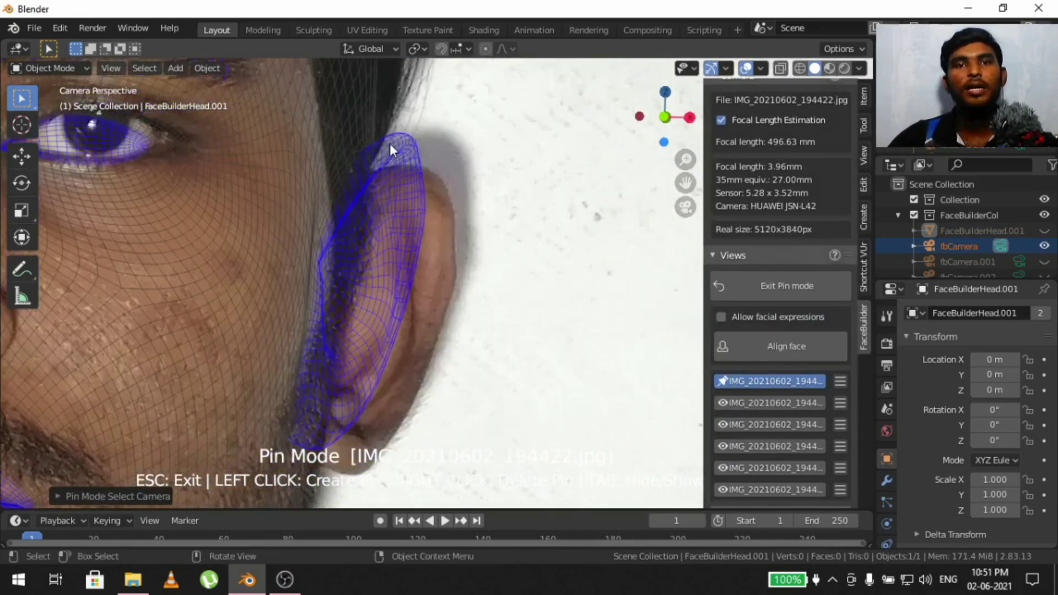
Step: Add a pin on the top of the mesh's left ear and align it with the top of the photographed ear
left_click_drag(392, 145, 415, 188)
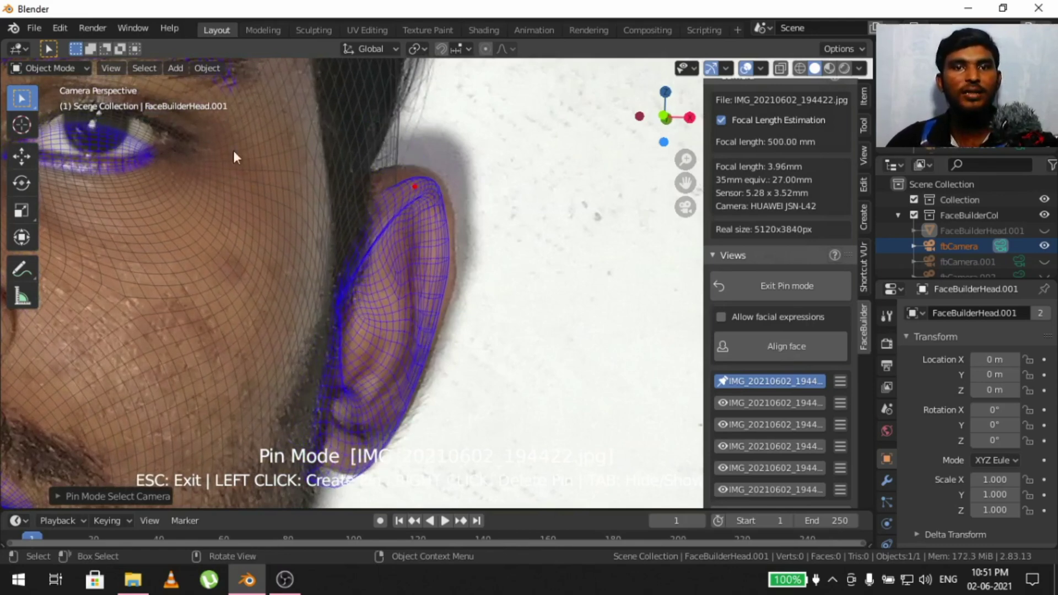
left_click_drag(415, 188, 413, 177)
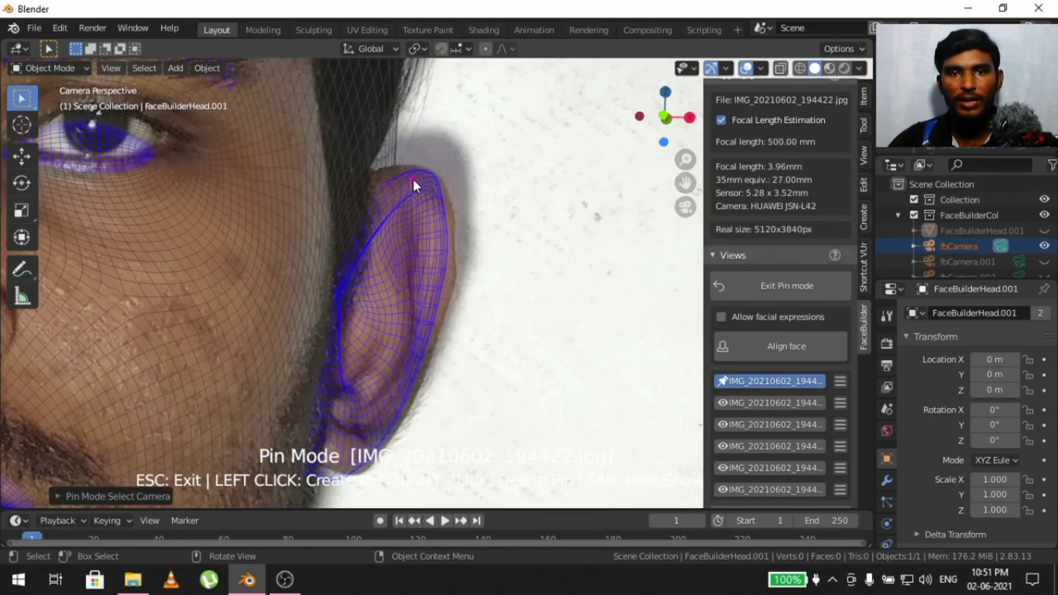
scroll(421, 223, "up", 4)
scroll(572, 309, "down", 8)
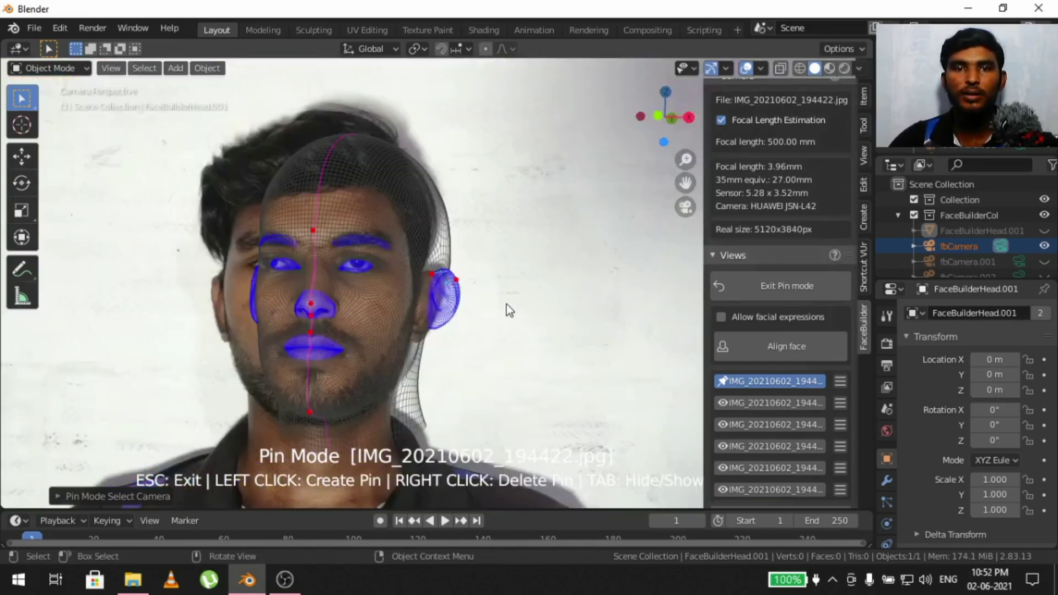
Step: Exit Pin mode and examine the head and its ear from the side in the 3D scene
key("Escape")
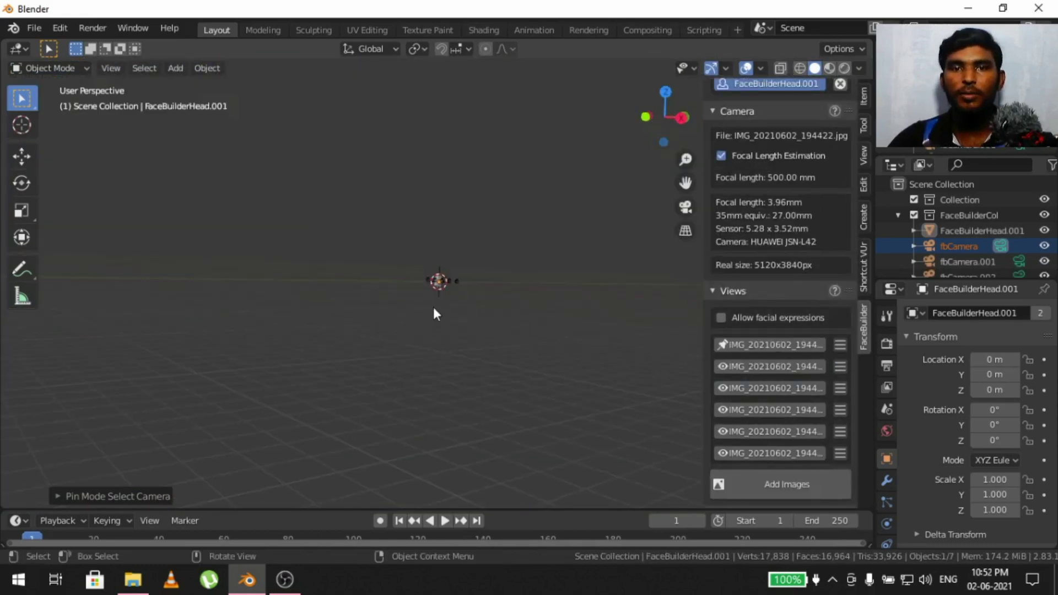
scroll(433, 306, "up", 5)
mouse_move(433, 306)
middle_mouse_down()
mouse_move(454, 312)
mouse_move(435, 322)
middle_mouse_up()
scroll(434, 322, "up", 6)
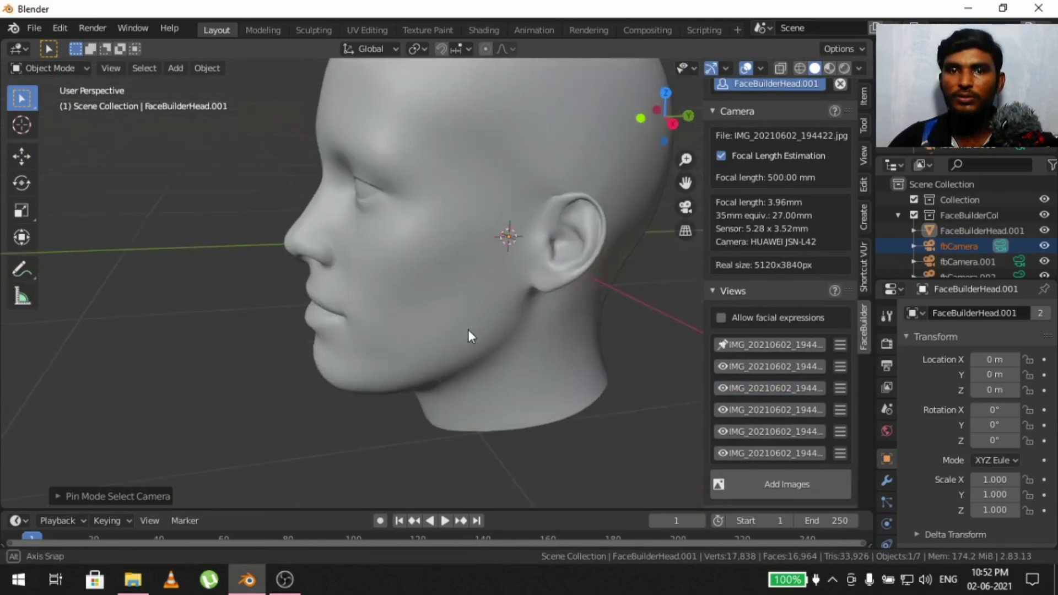
scroll(499, 317, "down", 3)
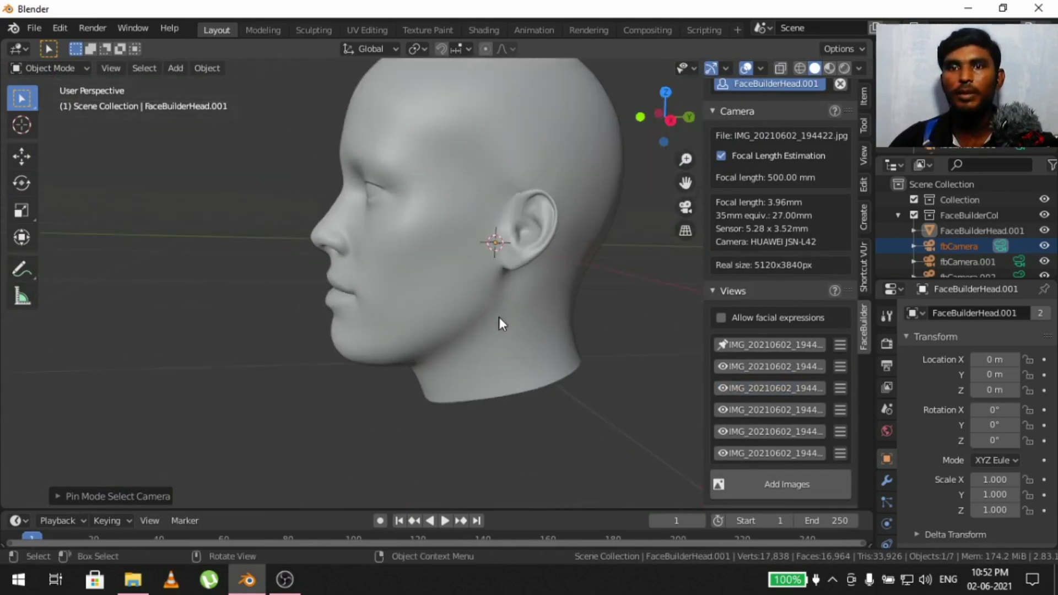
Step: Reopen the front photo IMG_20210602_194422.jpg in Pin mode and delete the stray pin beyond the subject's left ear
left_click(744, 345)
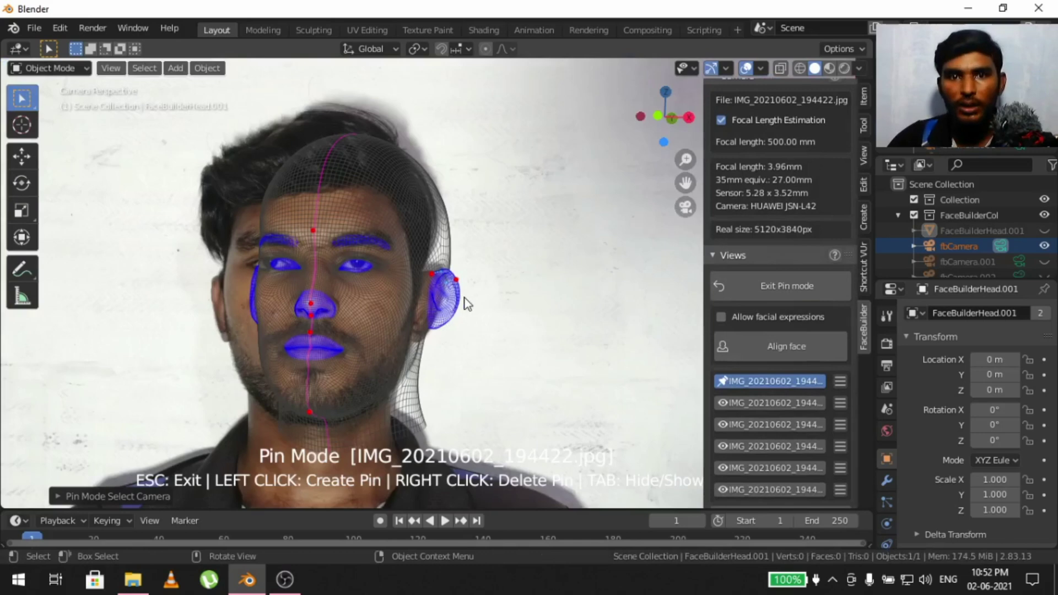
scroll(468, 298, "up", 4)
scroll(475, 292, "up", 4)
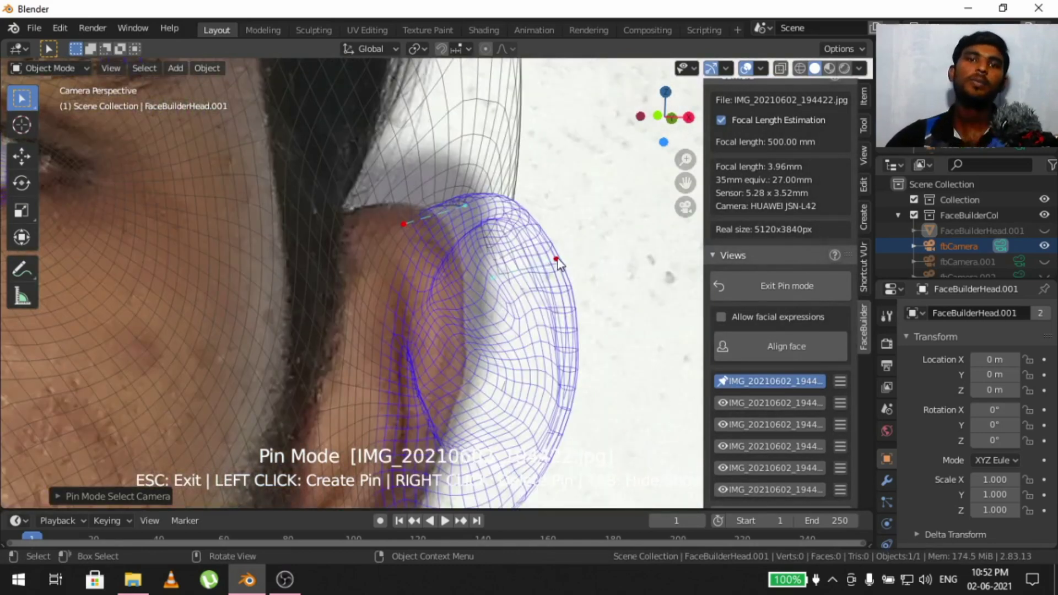
left_click_drag(557, 260, 553, 266)
scroll(480, 293, "down", 5)
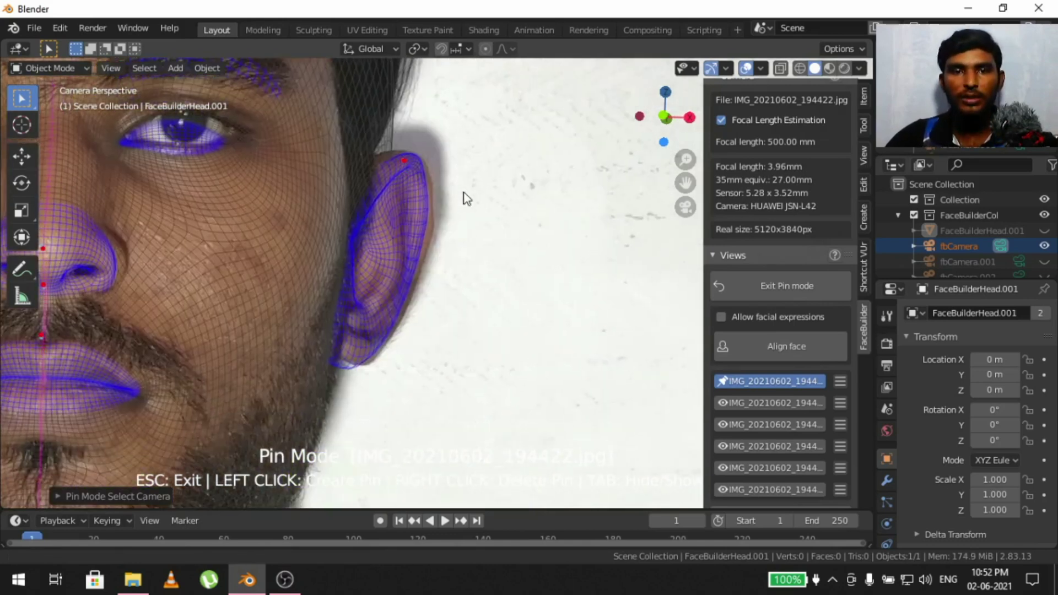
scroll(425, 326, "down", 5)
scroll(432, 303, "up", 3)
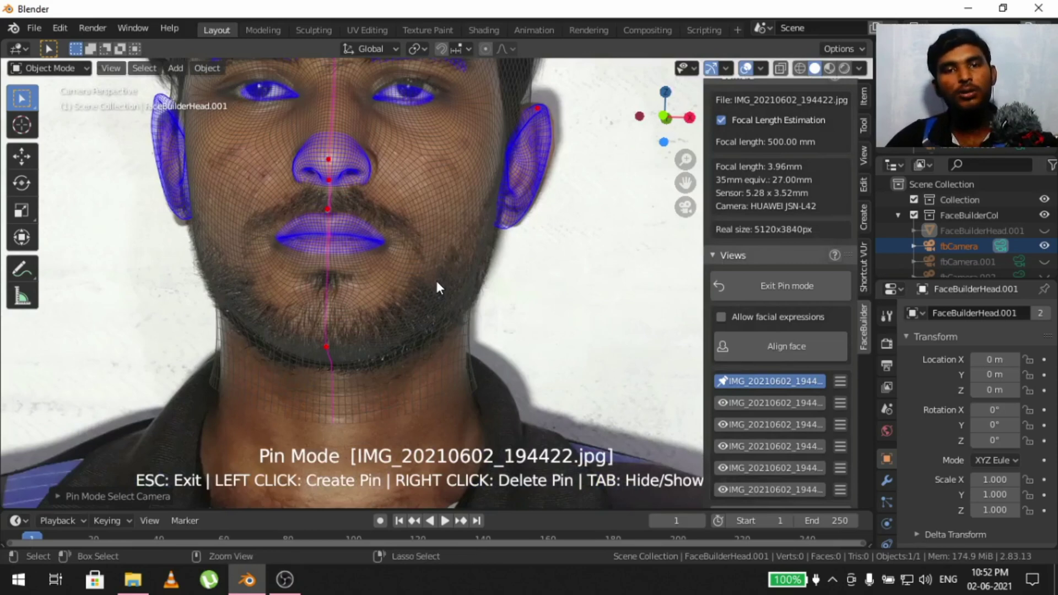
Step: Undo the last pin edits on the subject's left ear
key("ctrl+z")
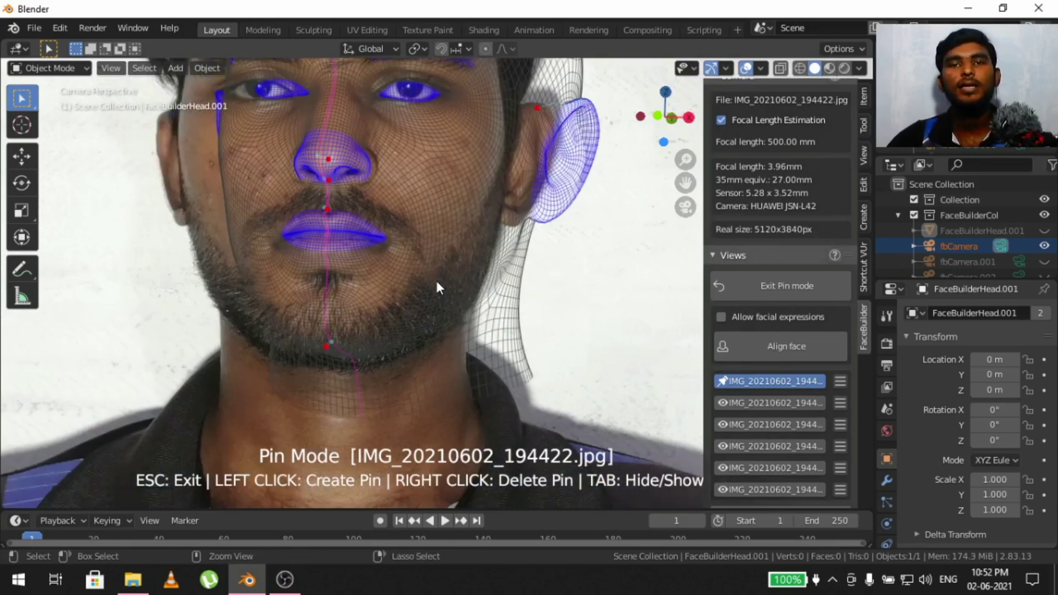
key("ctrl+z")
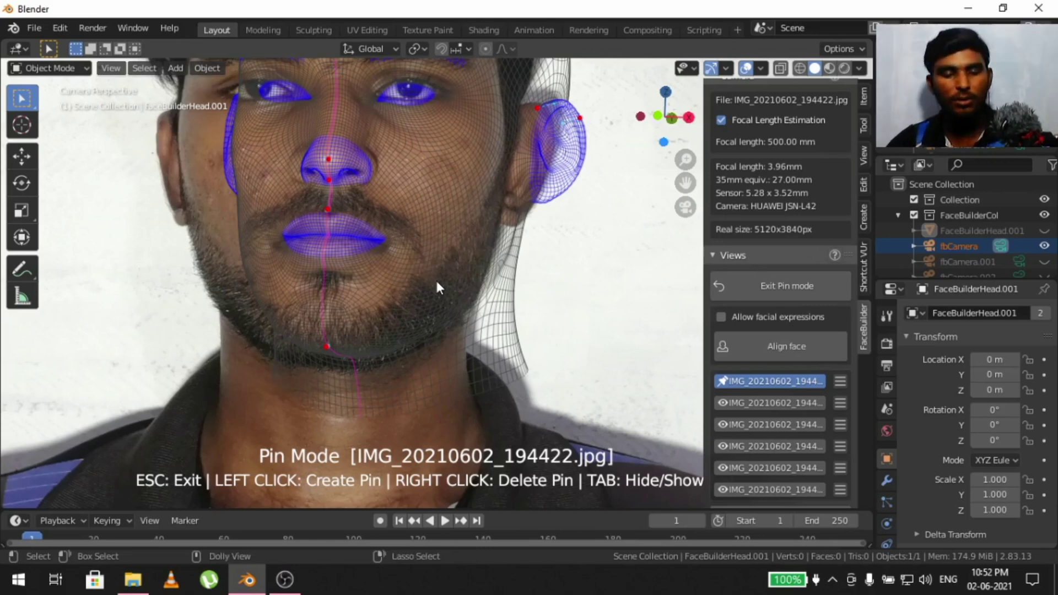
key("ctrl+z")
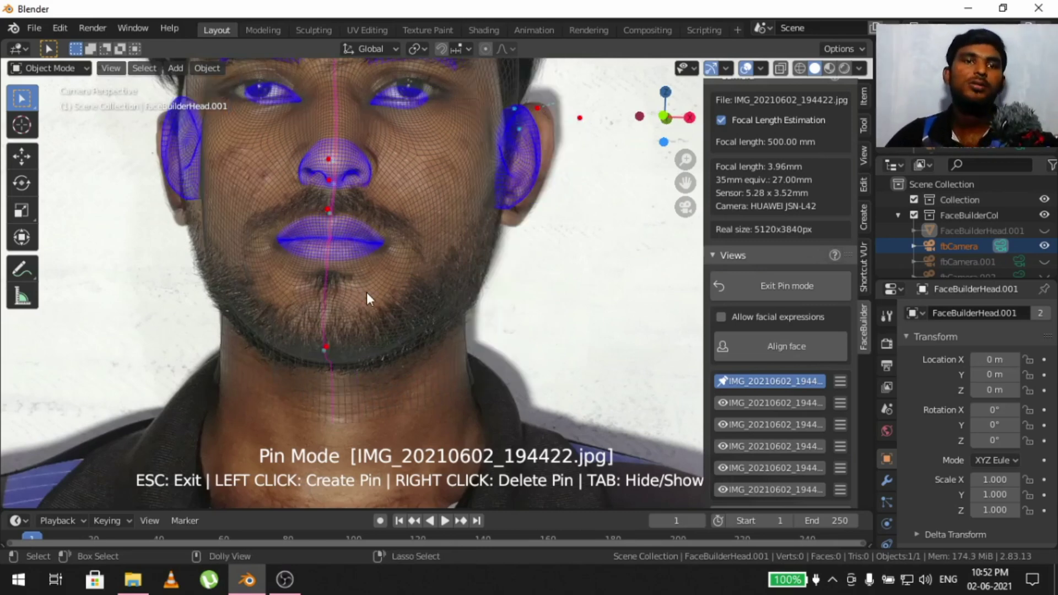
Step: Add a pin on the top of the mesh's right ear and pull it down to the photographed ear's top
scroll(368, 291, "down", 6)
scroll(393, 257, "up", 7)
middle_click_drag(398, 250, 440, 334, "shift")
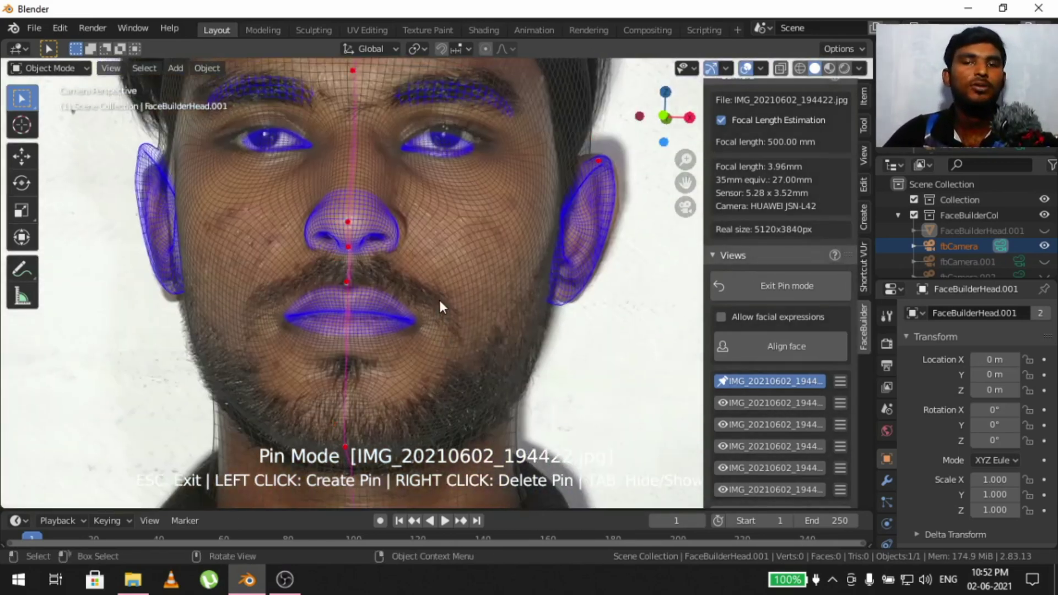
scroll(424, 278, "up", 2)
middle_click_drag(401, 259, 522, 365, "shift")
scroll(197, 237, "up", 3)
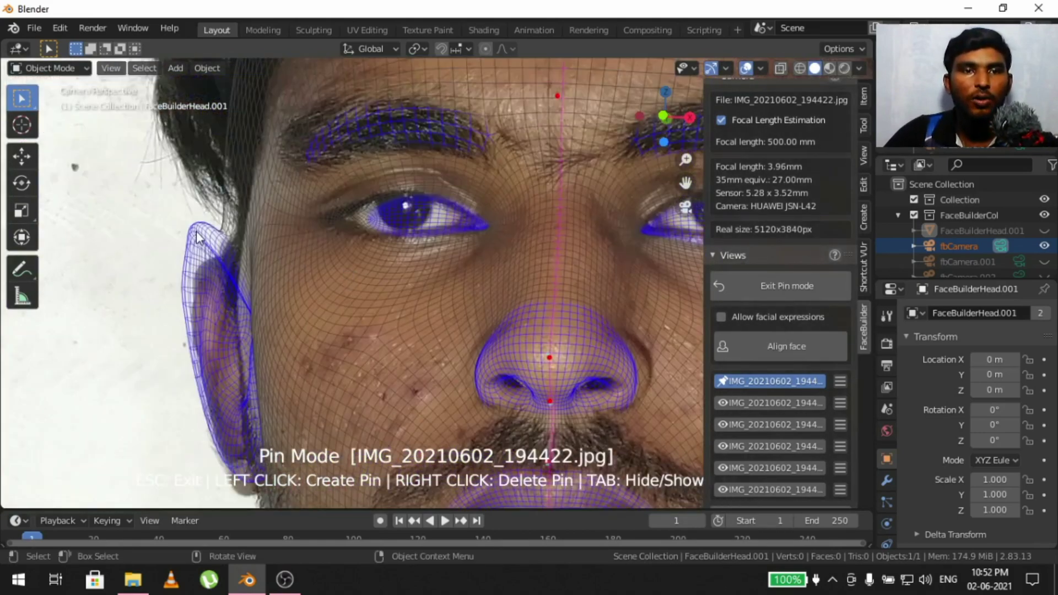
left_click_drag(196, 232, 208, 268)
scroll(412, 268, "down", 5)
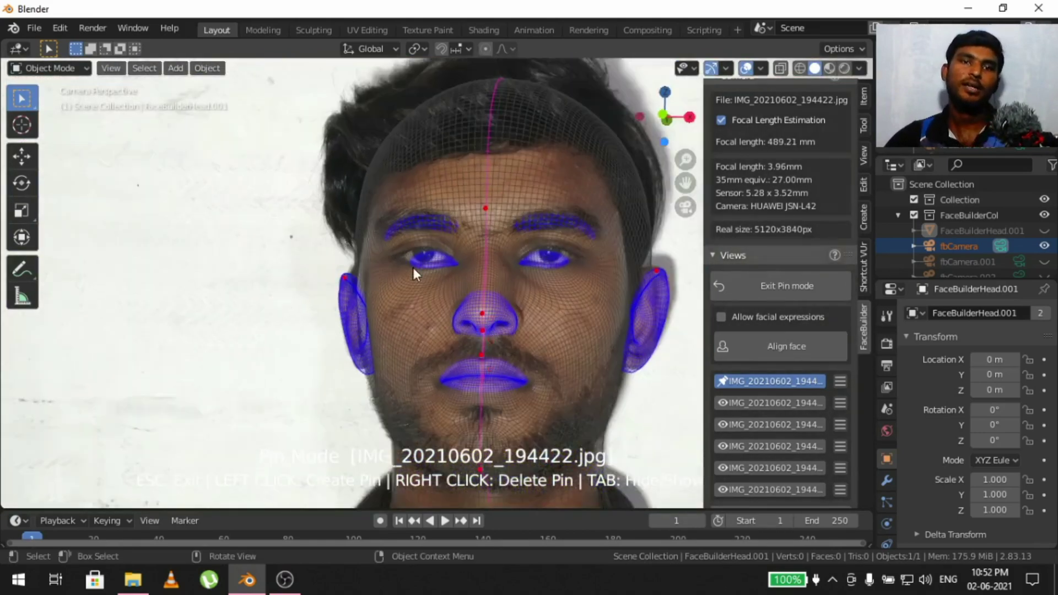
Step: Add a pin on the inner corner of the subject's left eye in the front photo
scroll(413, 268, "down", 1)
middle_click_drag(467, 256, 414, 201, "shift")
scroll(463, 284, "up", 2)
middle_click_drag(468, 286, 433, 236, "shift")
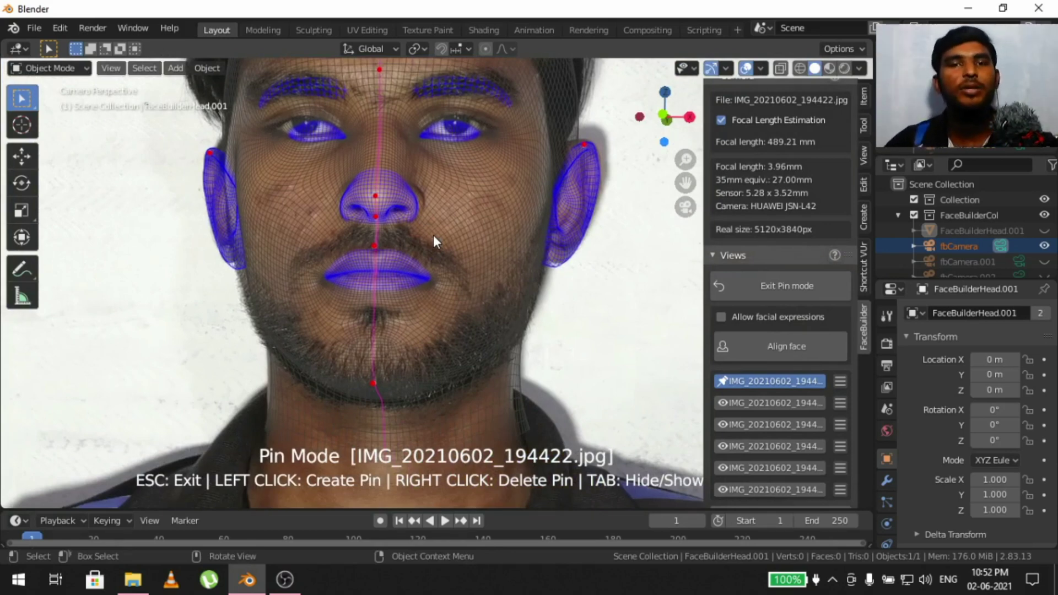
scroll(433, 235, "down", 2)
scroll(439, 276, "up", 5)
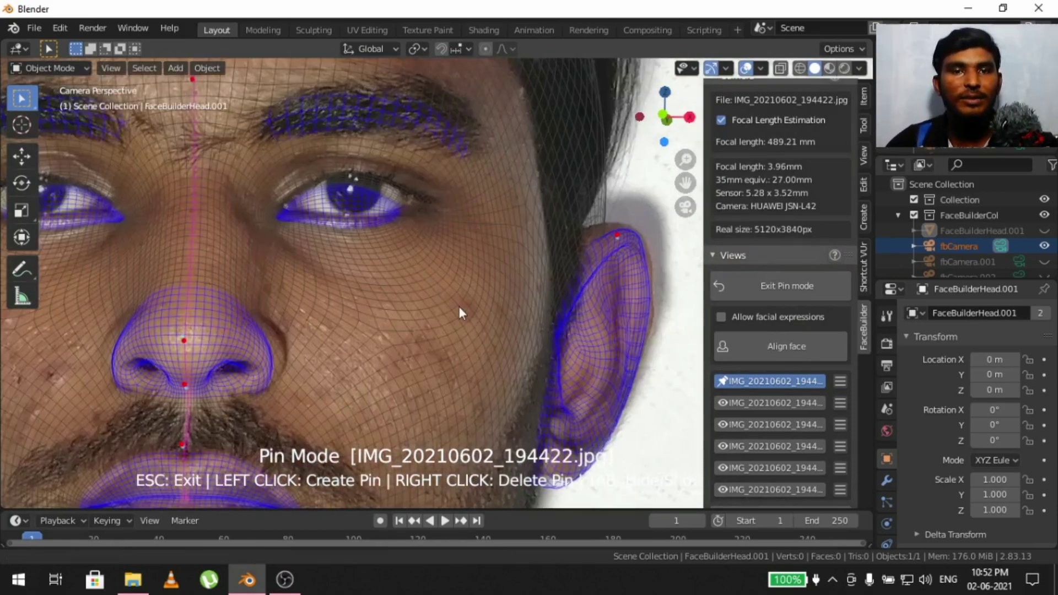
scroll(384, 303, "up", 4)
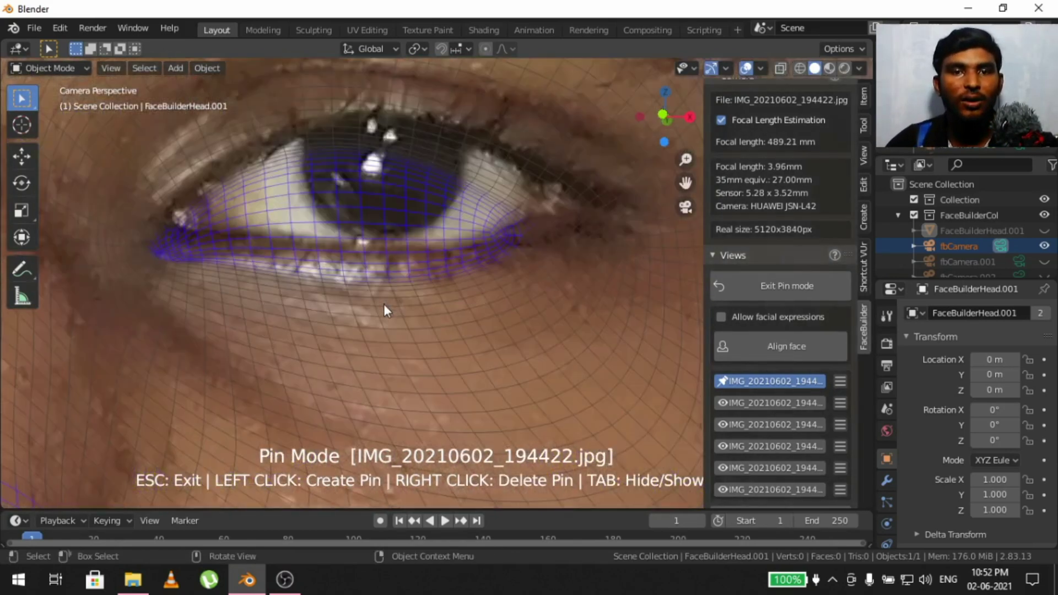
scroll(236, 280, "up", 1)
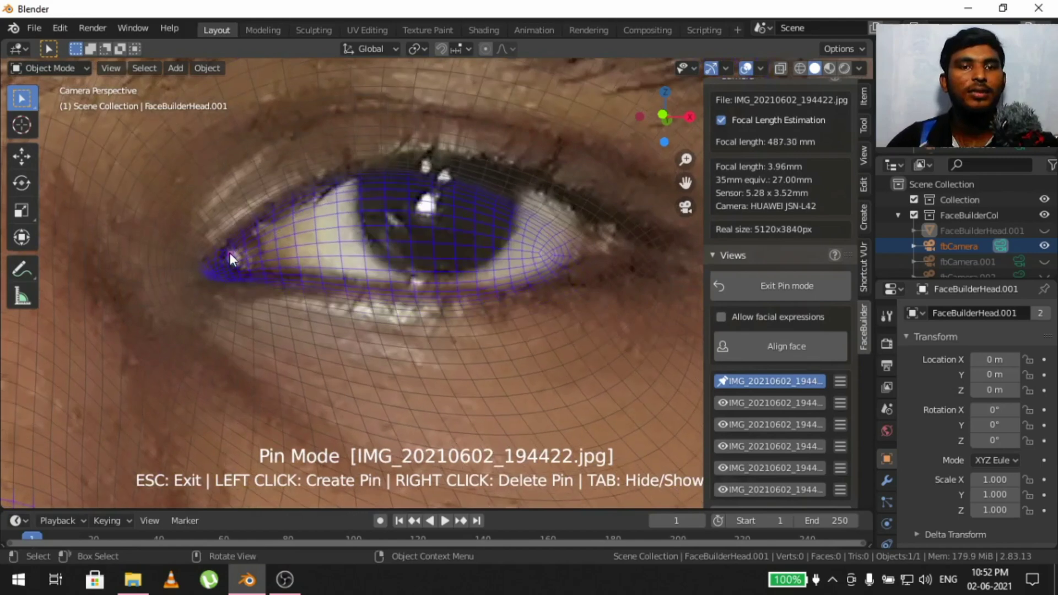
left_click(230, 253)
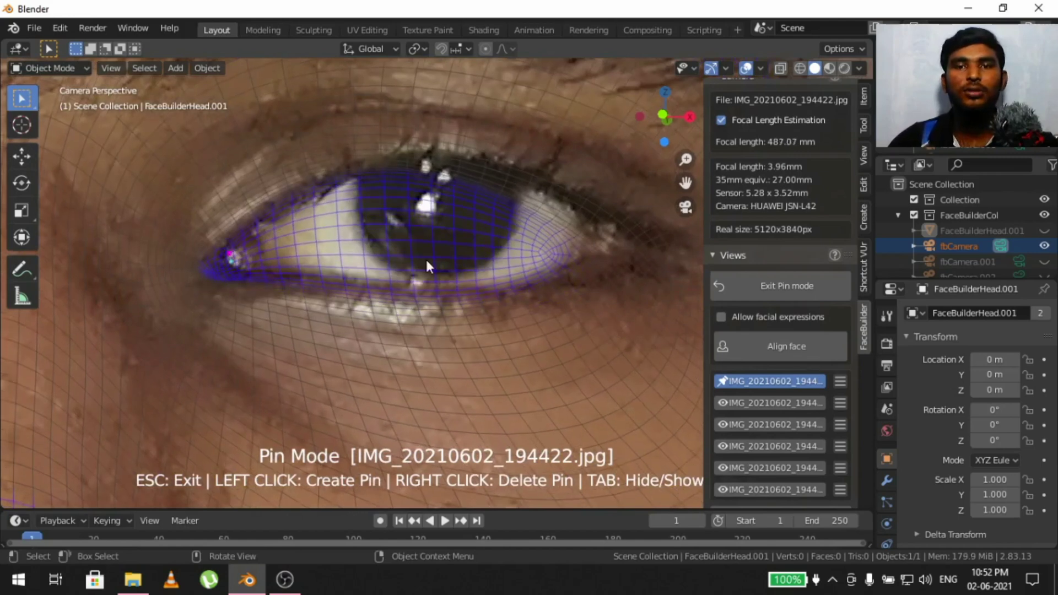
Step: Pin the outer corner of the left eye and both corners of the right eye to the eyes in the photo
scroll(557, 293, "down", 4)
scroll(528, 281, "up", 1)
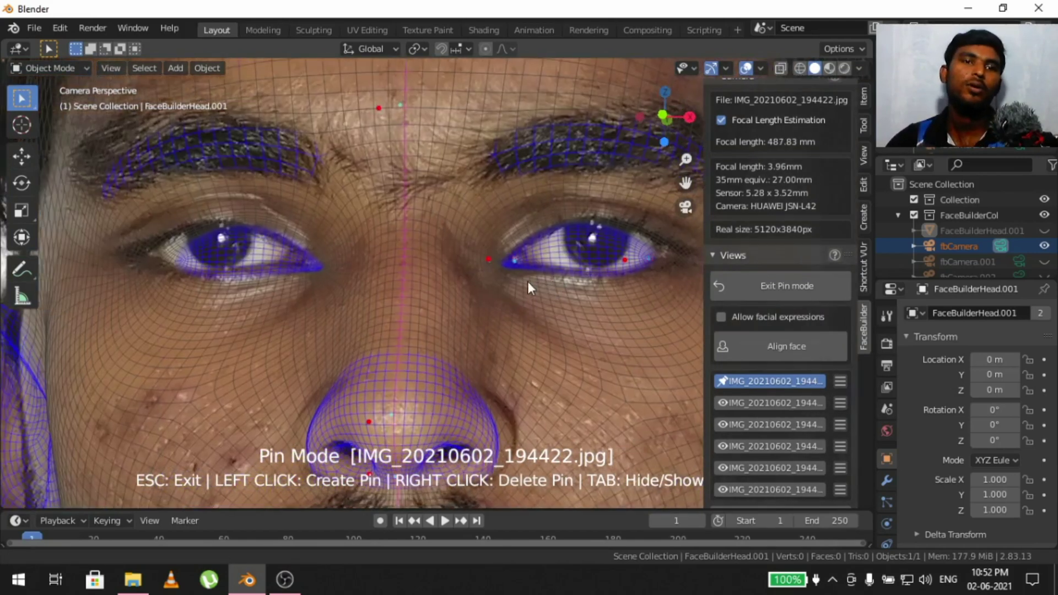
scroll(527, 281, "up", 4)
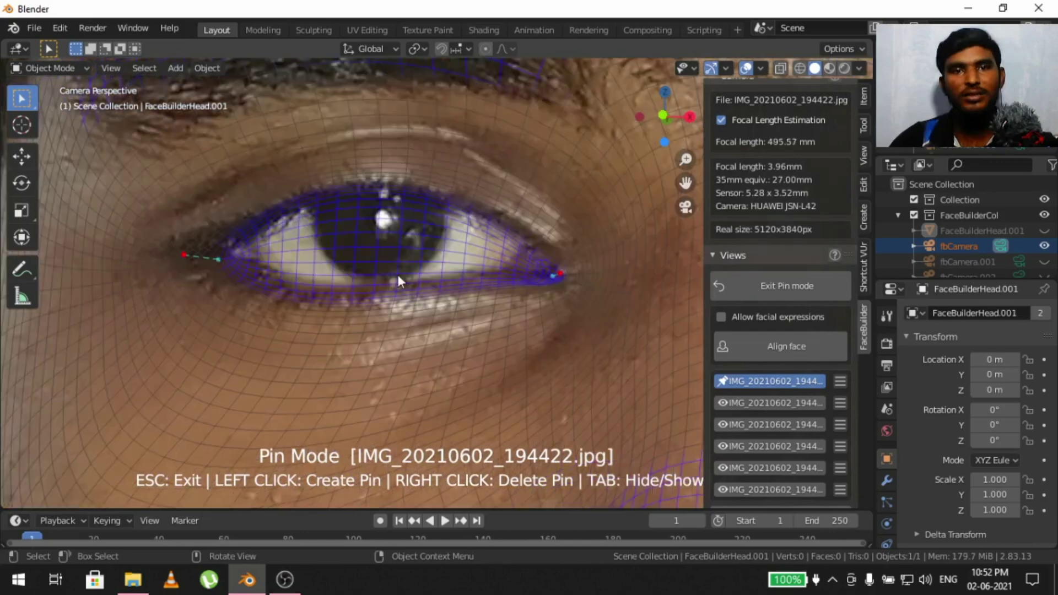
scroll(438, 312, "down", 6)
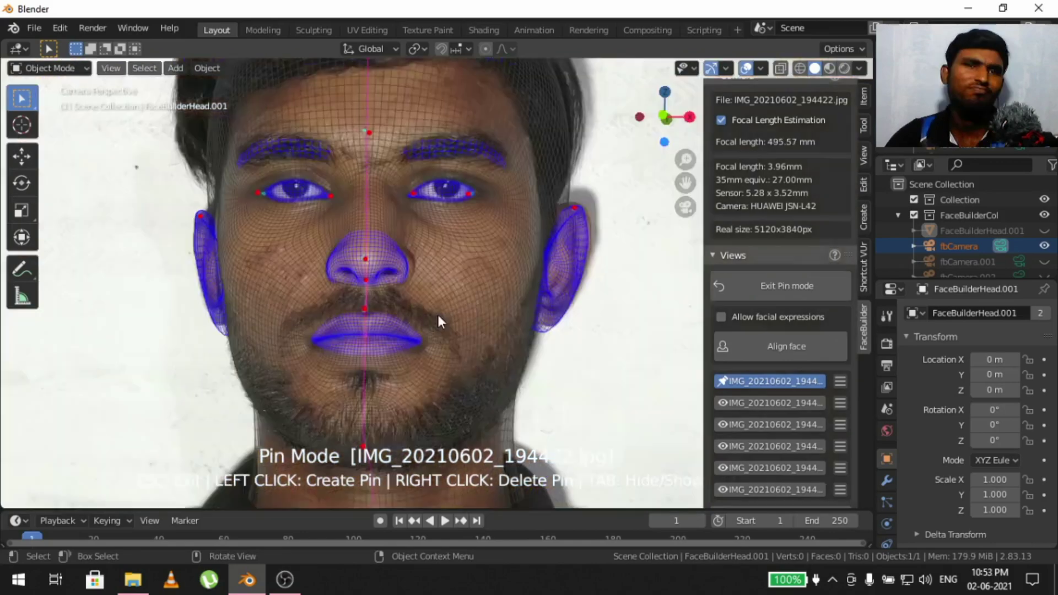
Step: Add pins along the subject's left ear to fit its contour and lobe to the photo
scroll(499, 273, "up", 4)
middle_click_drag(421, 309, 390, 226, "shift")
left_click_drag(424, 315, 412, 314)
left_click_drag(463, 419, 441, 425)
scroll(468, 370, "down", 2)
middle_click_drag(248, 396, 552, 232, "shift")
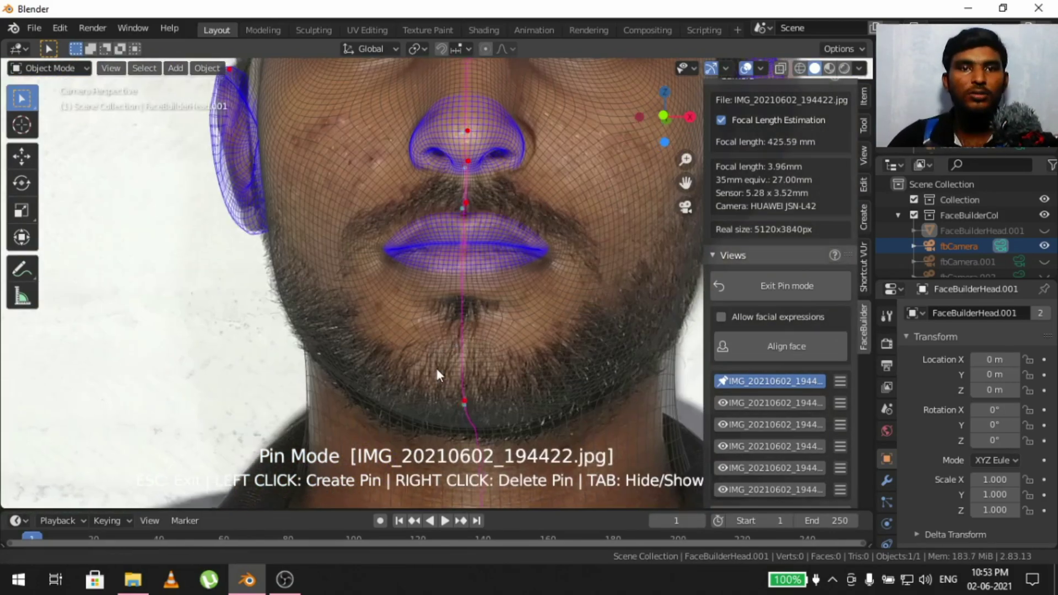
Step: Add pins on the lower part and outer edge of the subject's right ear to match the photo
middle_click_drag(437, 368, 590, 432, "shift")
left_click_drag(375, 289, 362, 292)
scroll(375, 292, "down", 4)
scroll(405, 279, "up", 5)
scroll(306, 371, "up", 3)
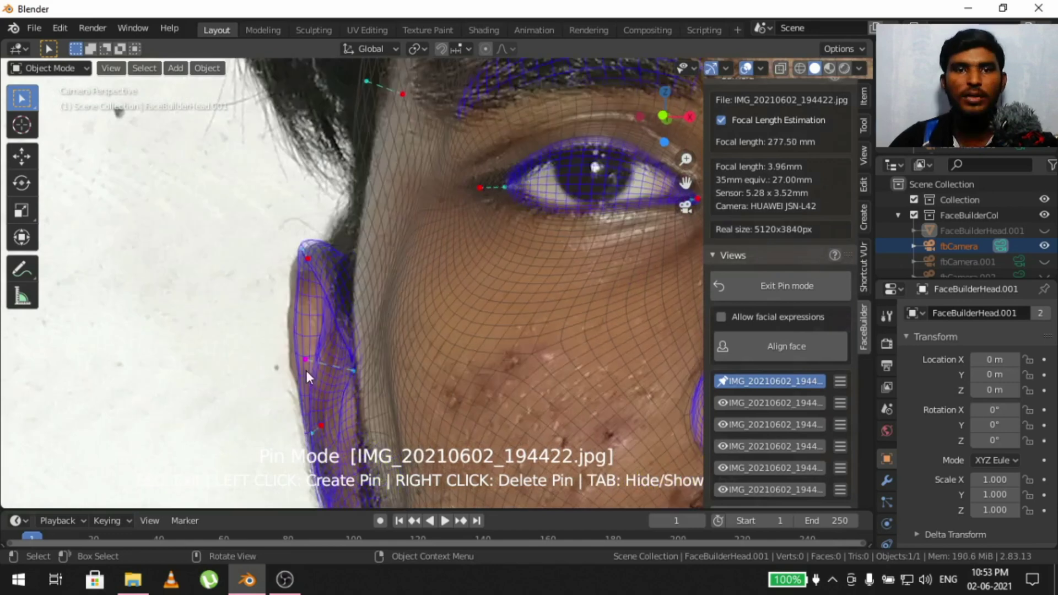
left_click_drag(306, 371, 306, 376)
Step: Pin the front edge of the subject's right ear and the temple above it to the outline in the photo
left_click_drag(370, 308, 355, 303)
left_click_drag(359, 147, 384, 159)
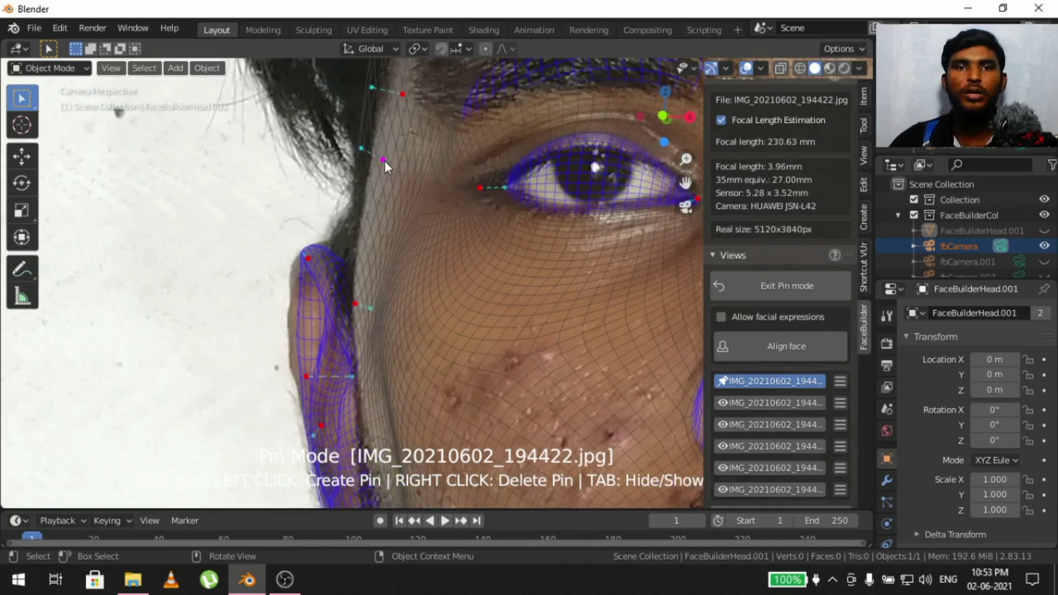
scroll(455, 292, "down", 5)
middle_click_drag(473, 385, 474, 349, "shift")
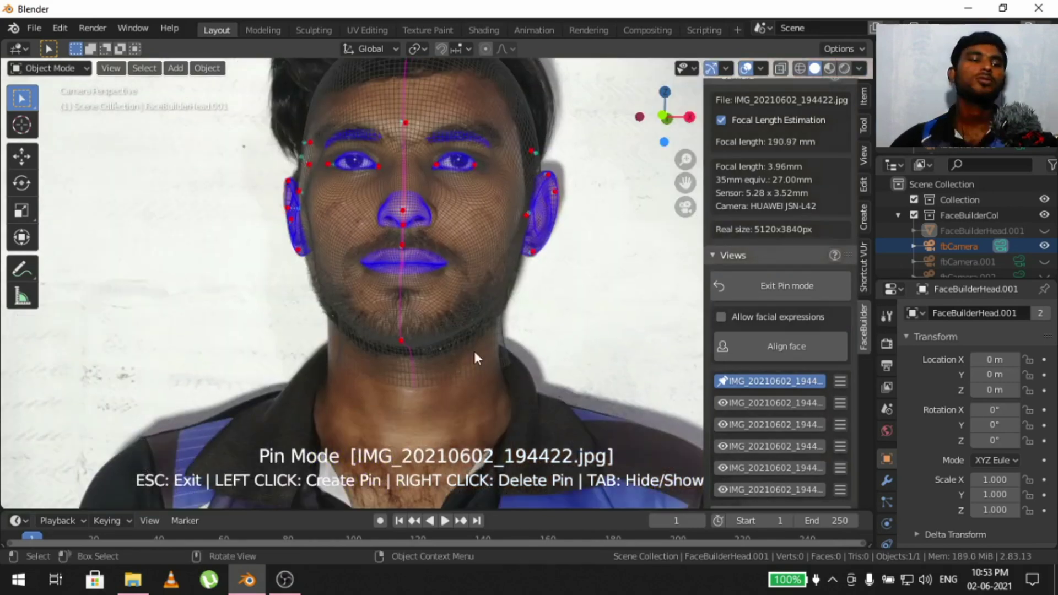
scroll(492, 308, "down", 4)
scroll(507, 289, "up", 4)
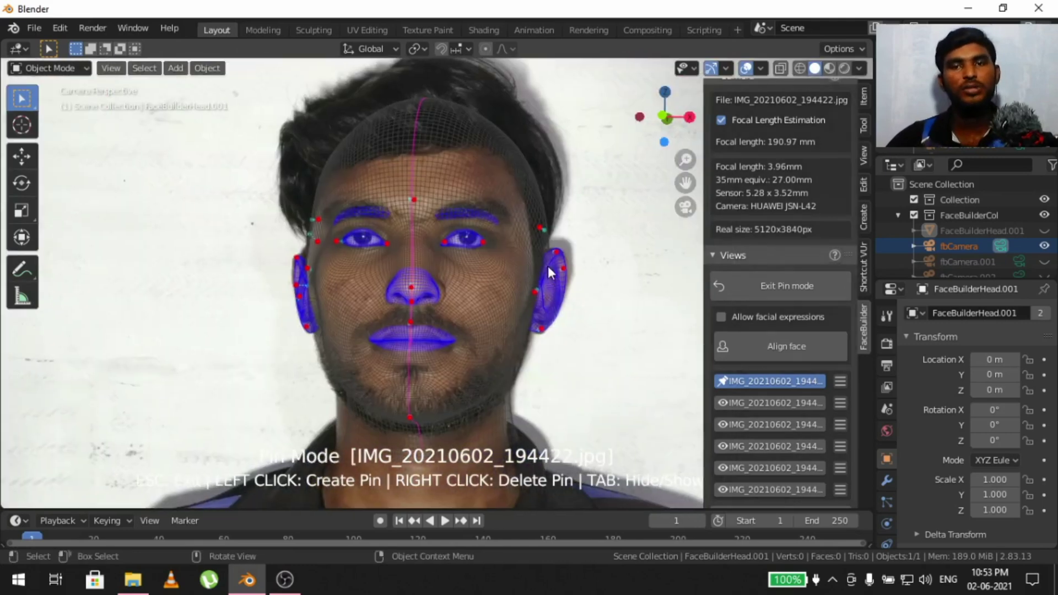
scroll(548, 266, "up", 2)
Step: Open the side photo IMG_20210602_194424.jpg in Pin mode and collapse the Camera settings
left_click(772, 407)
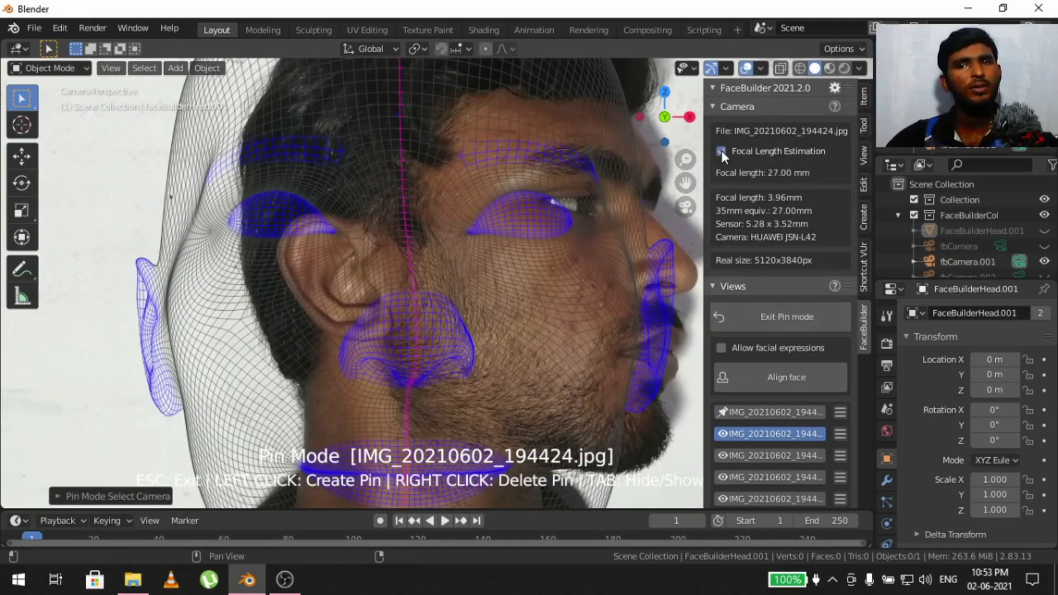
left_click(719, 107)
scroll(772, 287, "down", 5)
scroll(744, 297, "up", 5)
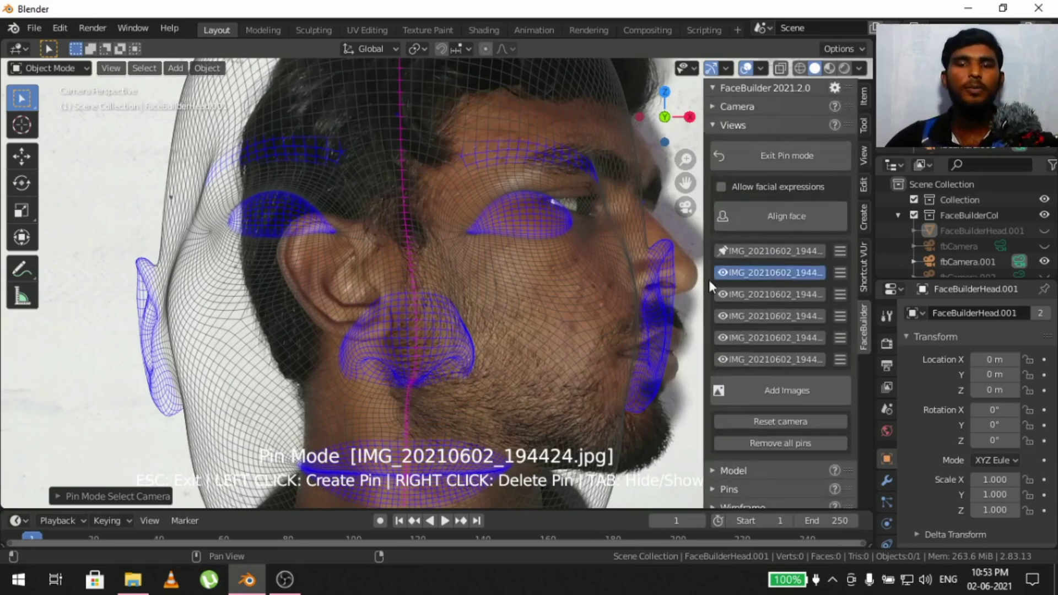
scroll(494, 286, "down", 3)
scroll(439, 237, "up", 6)
scroll(461, 295, "down", 2)
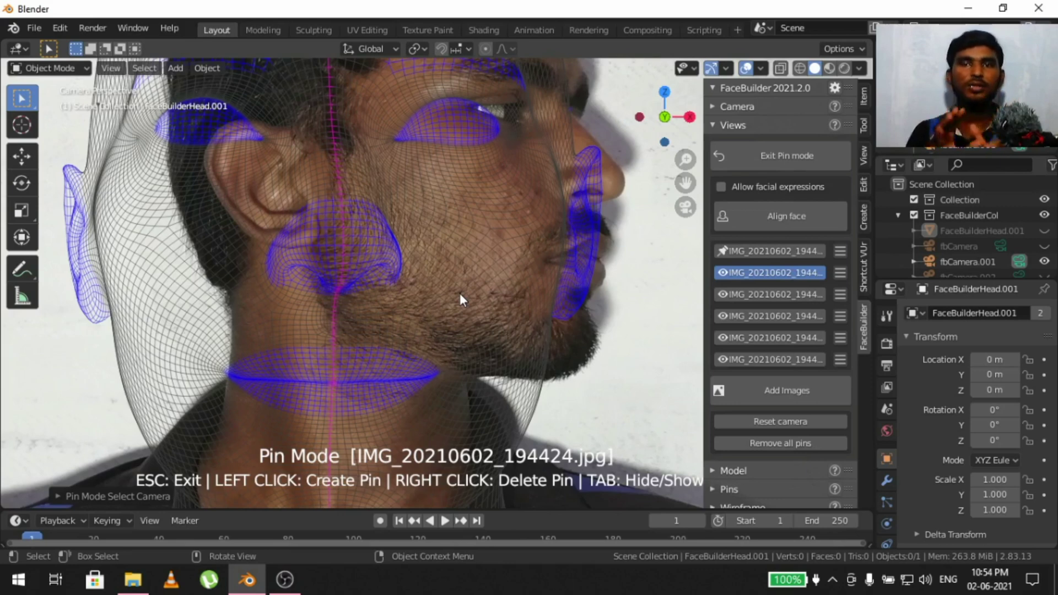
scroll(463, 289, "down", 3)
scroll(356, 315, "up", 2)
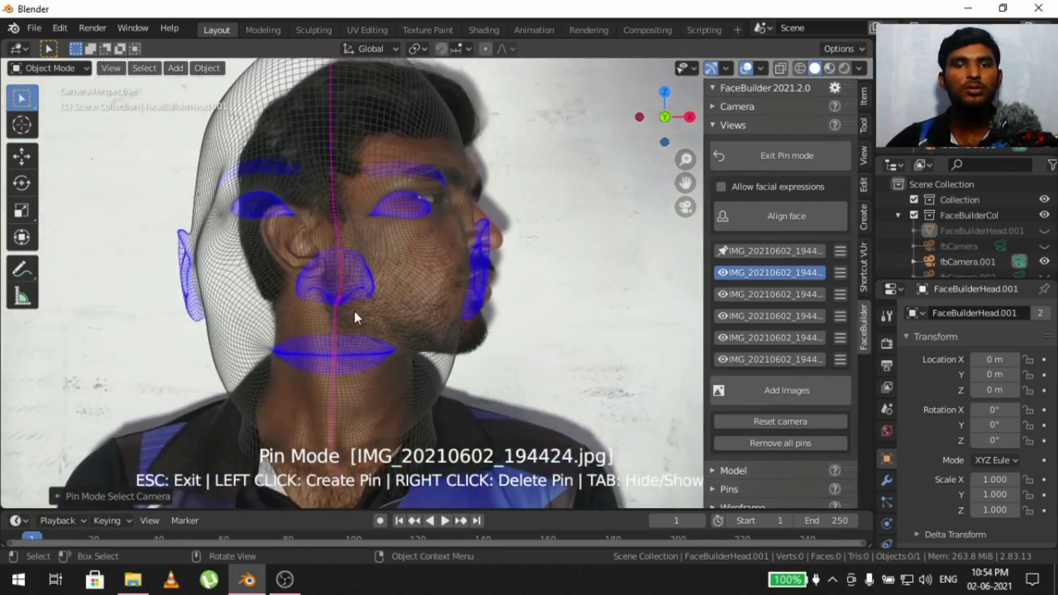
scroll(335, 307, "up", 3)
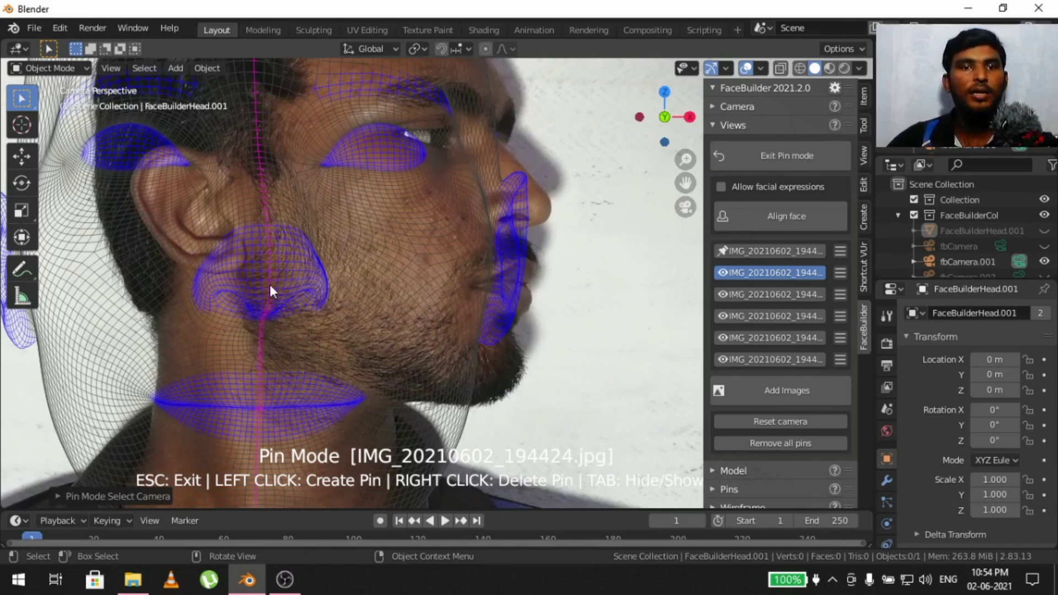
Step: Add a pin on the mesh's nose tip and move it to the nose tip in the side photo
left_click_drag(269, 282, 561, 213)
scroll(477, 334, "down", 2)
middle_click_drag(477, 334, 408, 468, "shift")
scroll(377, 351, "up", 1)
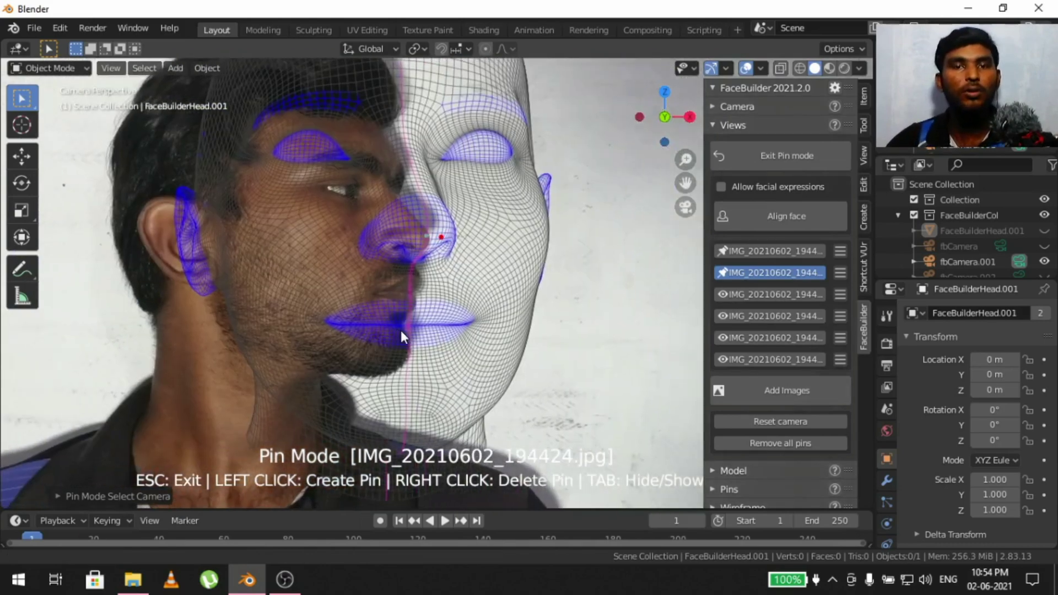
scroll(377, 352, "up", 1)
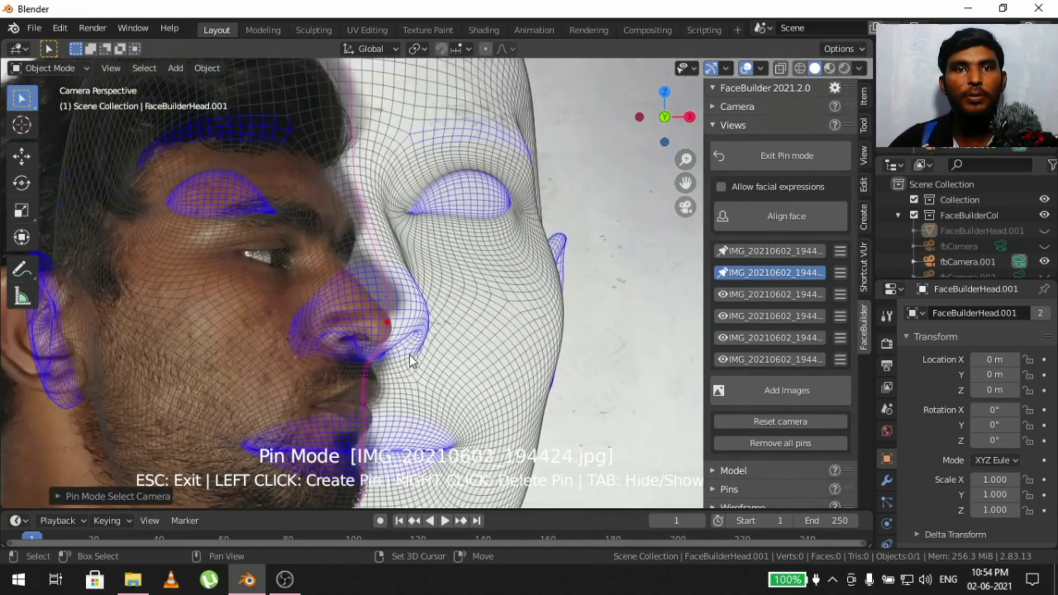
Step: Pin the mesh's outer right eye corner to the outer corner of the subject's eye in the side photo
middle_click_drag(409, 356, 405, 400, "shift")
scroll(264, 295, "up", 5)
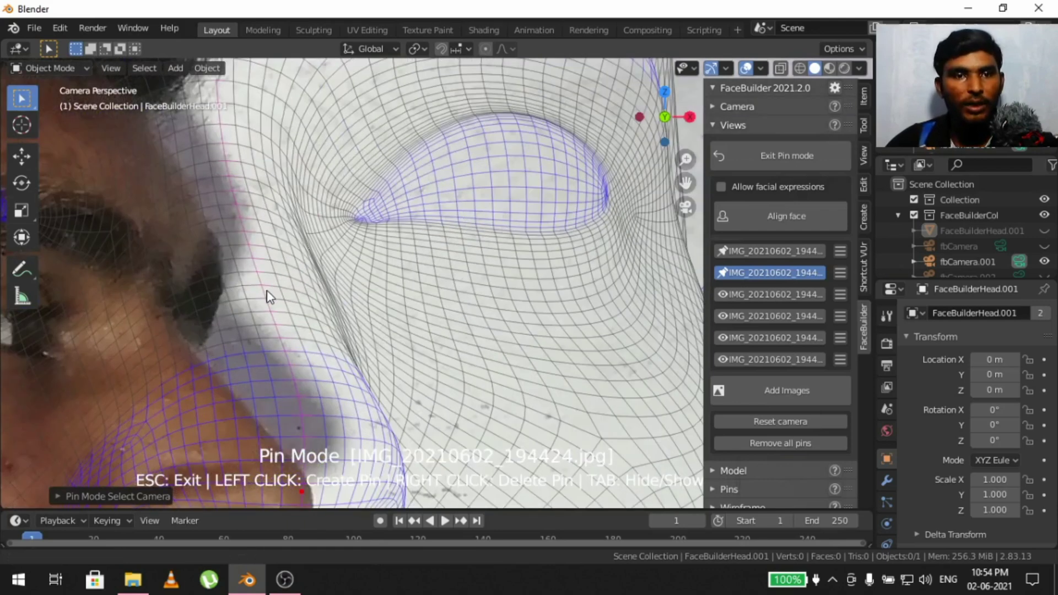
middle_click_drag(269, 293, 646, 343, "shift")
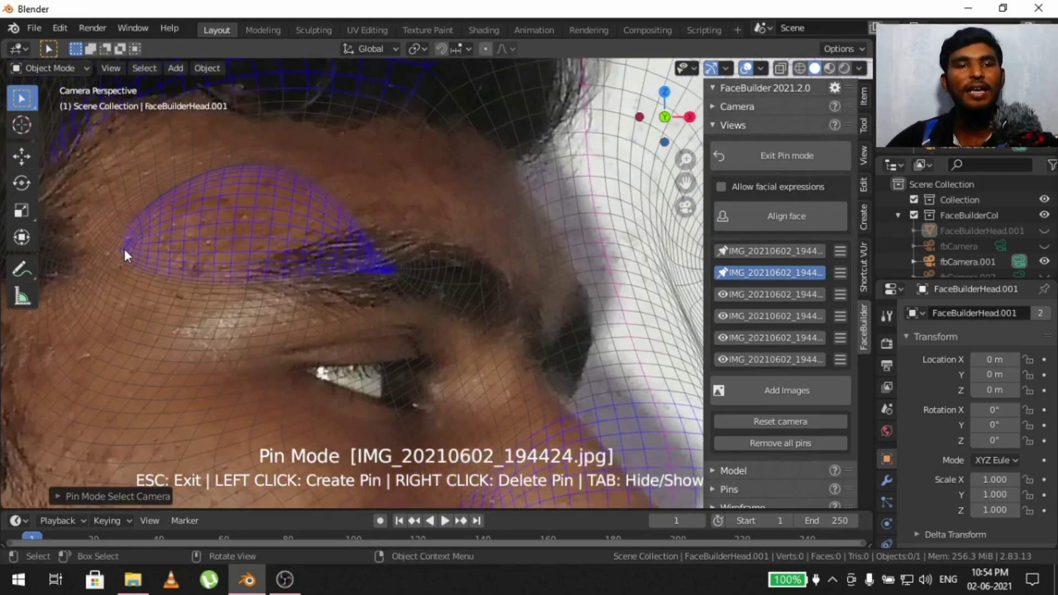
left_click_drag(122, 245, 302, 366)
scroll(368, 397, "down", 6)
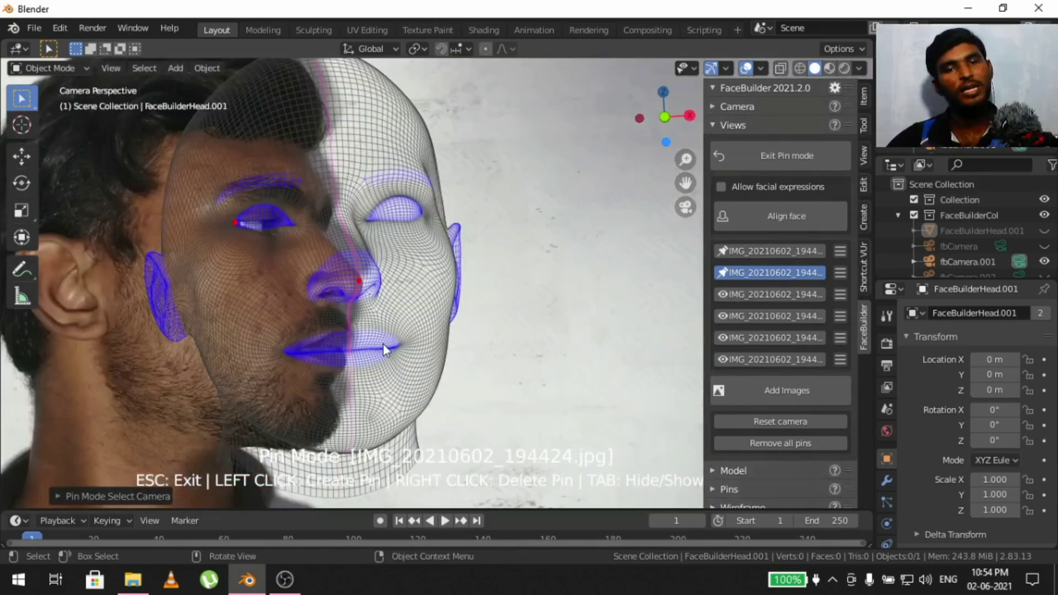
scroll(345, 344, "down", 3)
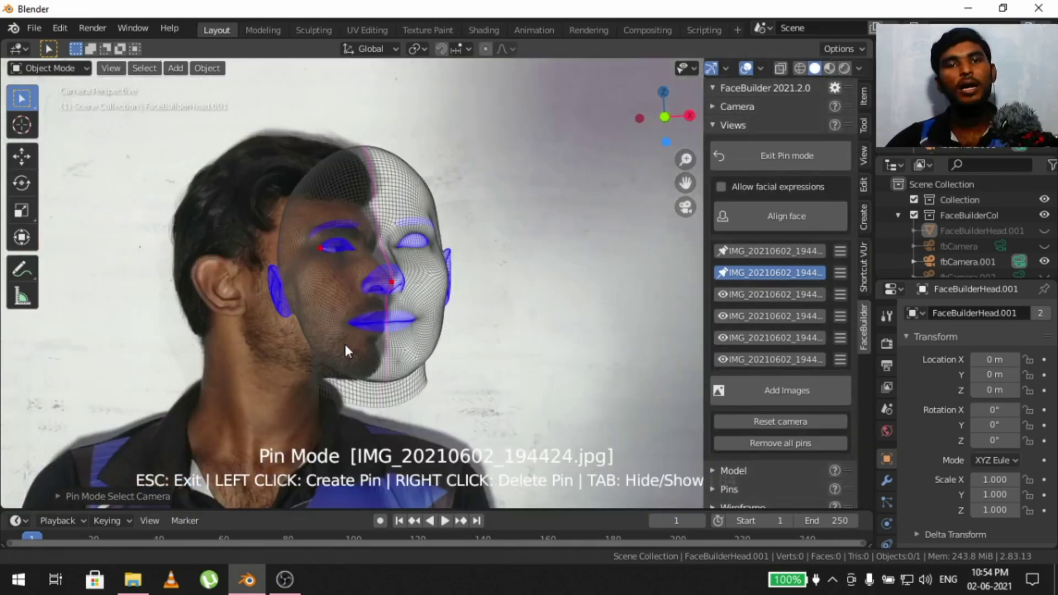
Step: Pin the top of the mesh's right ear to the top of the subject's ear, turning the head into profile
scroll(419, 338, "up", 3)
middle_click_drag(418, 339, 366, 300, "shift")
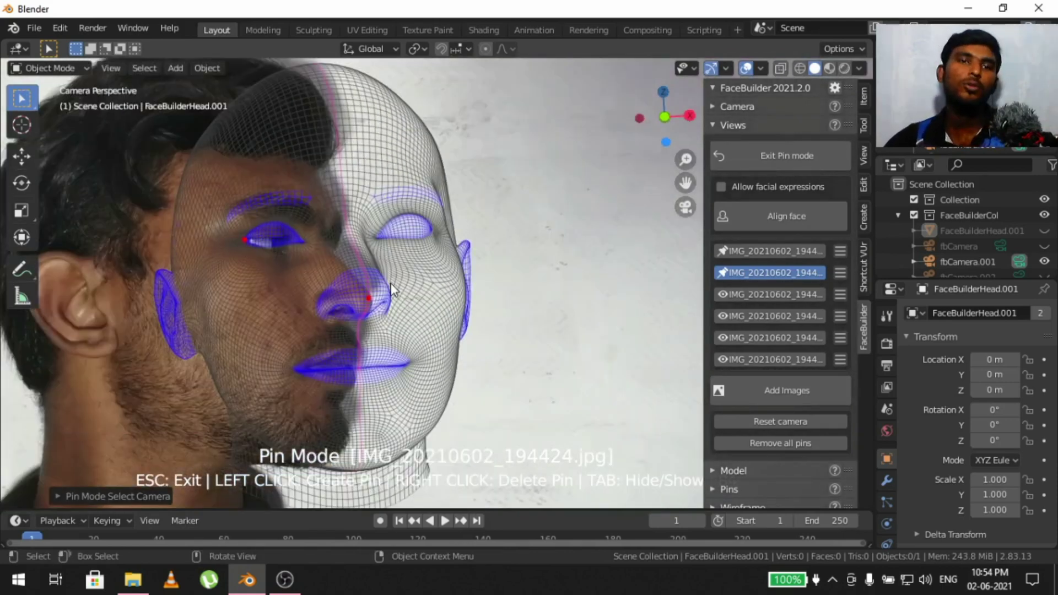
scroll(382, 269, "down", 3)
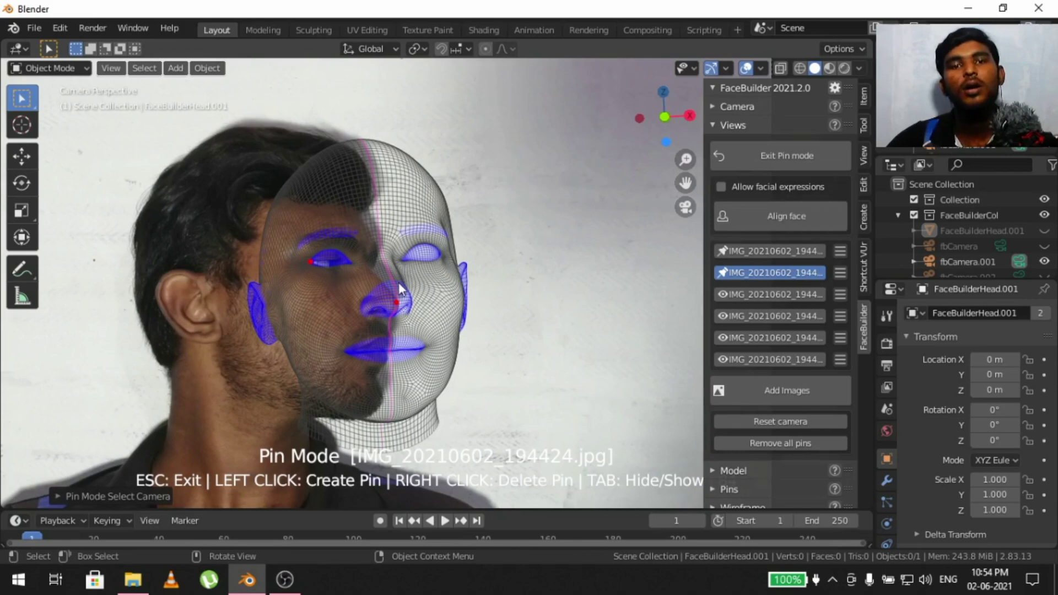
scroll(398, 282, "up", 2)
middle_click_drag(399, 282, 393, 230, "shift")
scroll(366, 322, "up", 2)
middle_click_drag(366, 321, 548, 435, "shift")
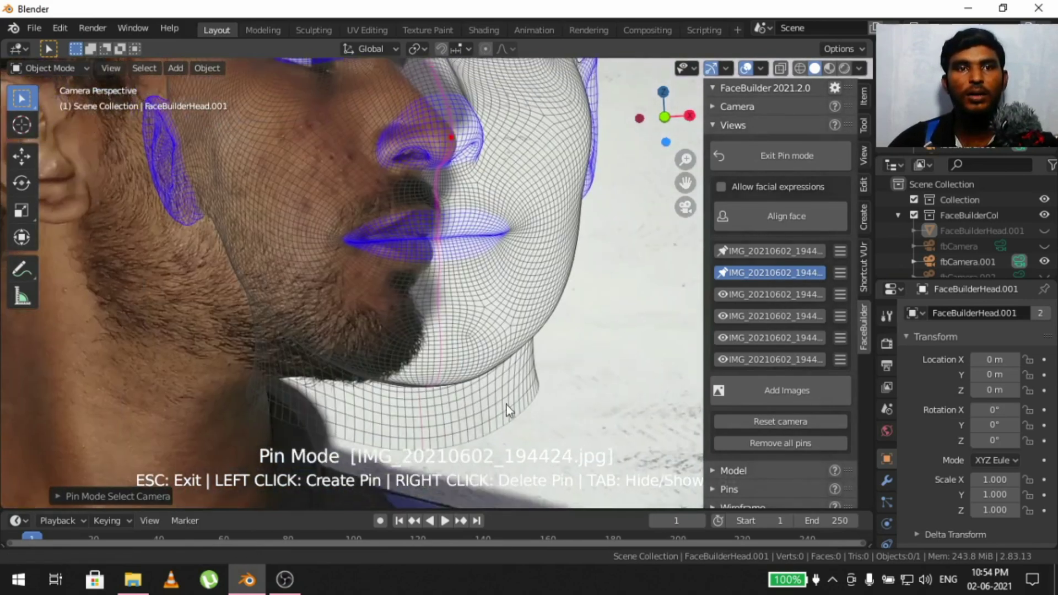
middle_click_drag(289, 259, 448, 322, "shift")
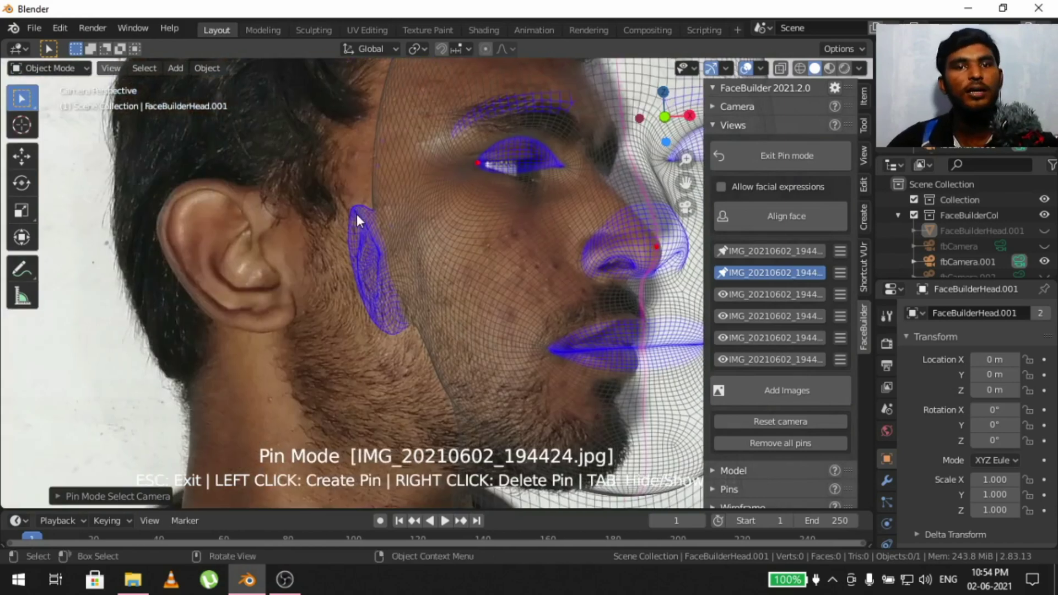
left_click_drag(356, 214, 184, 196)
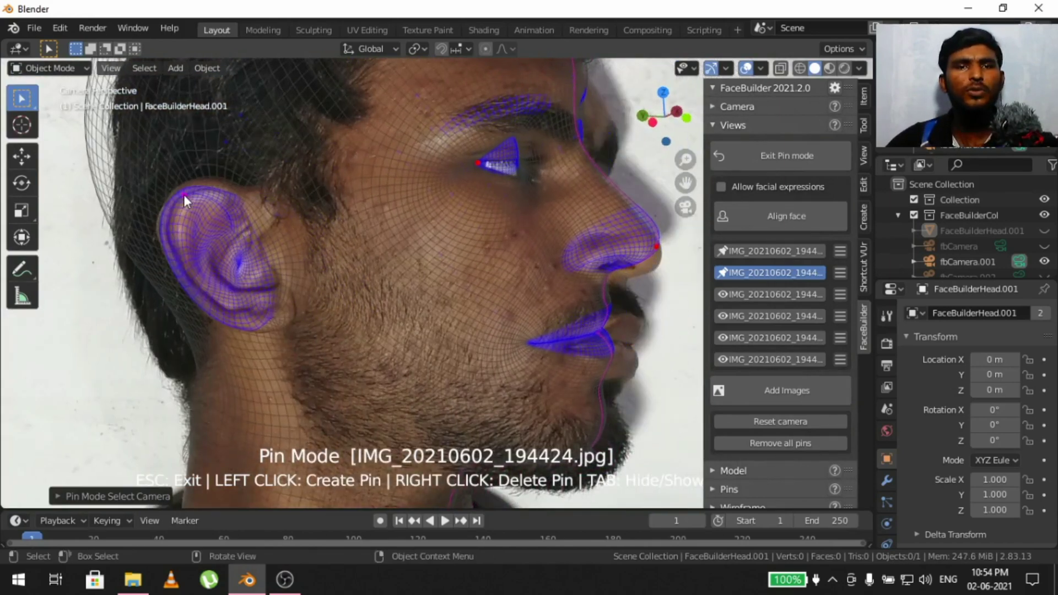
scroll(335, 248, "down", 4)
scroll(355, 276, "up", 2)
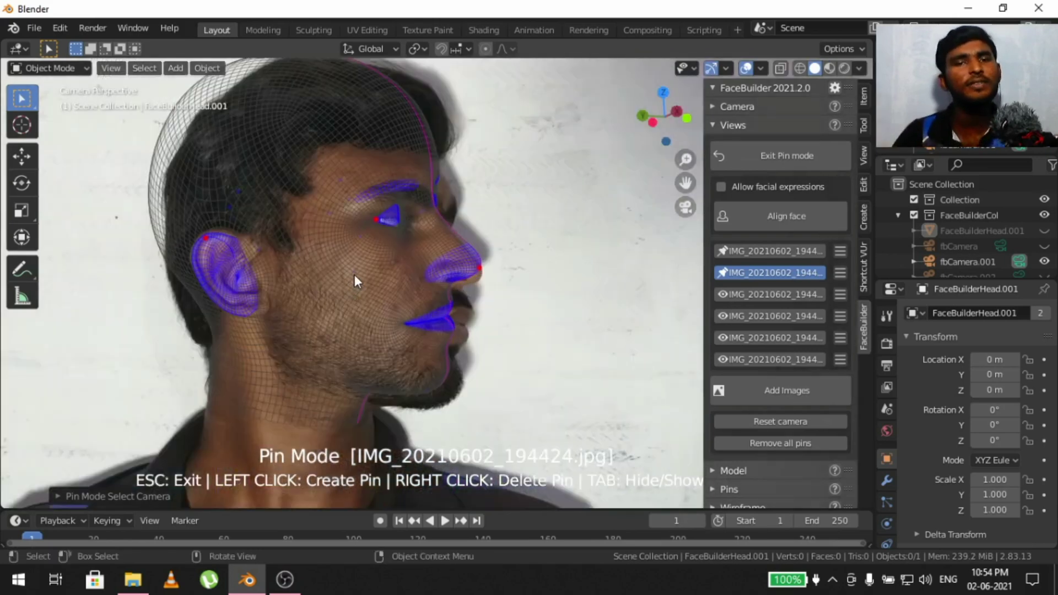
Step: Undo the nose, eye and ear pins placed on the side photo IMG_20210602_194424.jpg
key("ctrl")
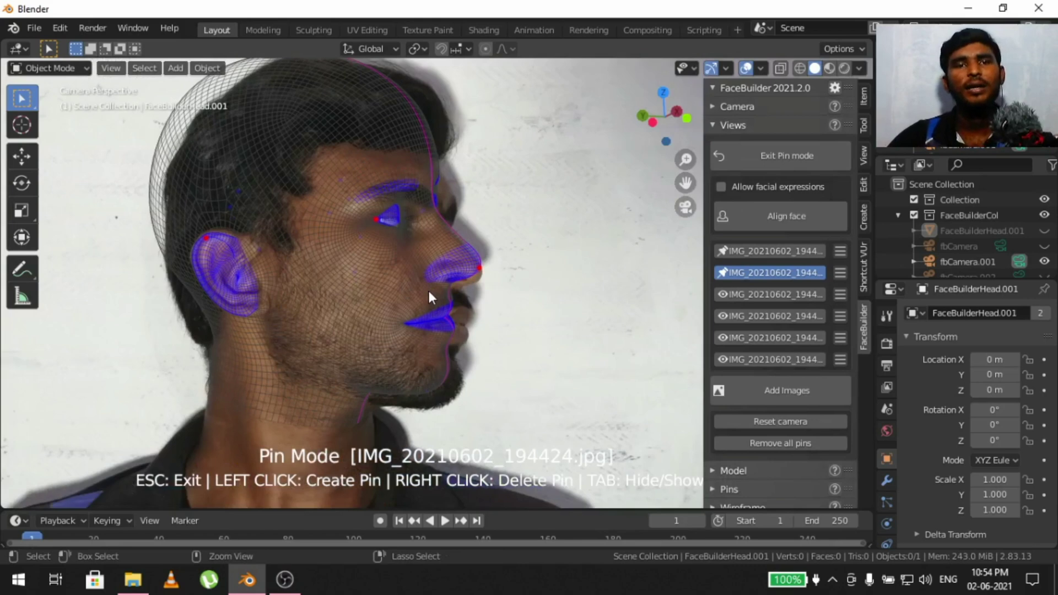
key("ctrl+z")
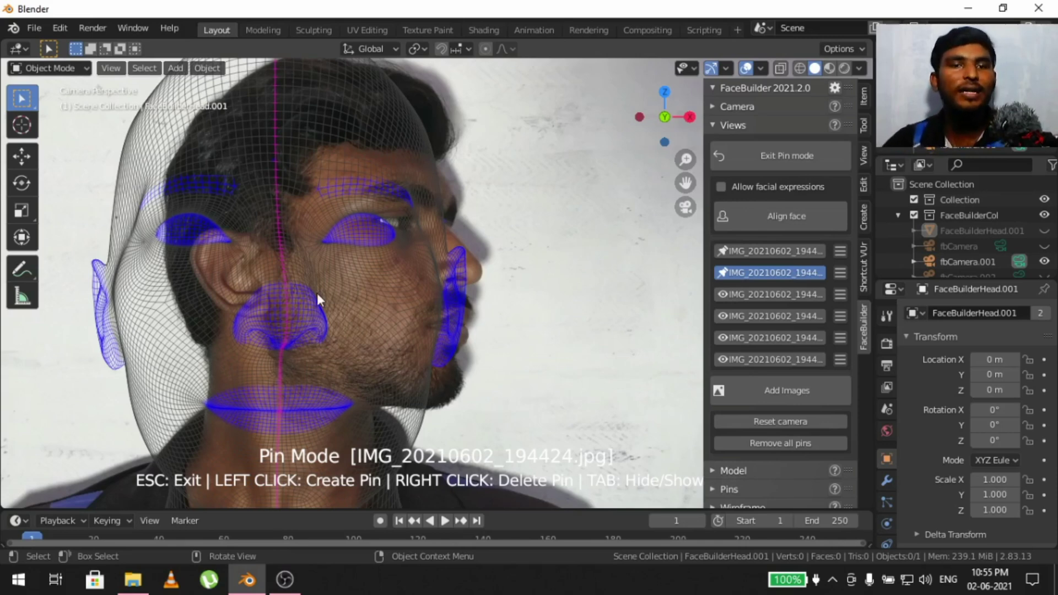
Step: Add pins on the mesh's forehead and chin midline and shift the chin pin to rotate the head
scroll(314, 298, "down", 3)
left_click_drag(348, 306, 357, 221)
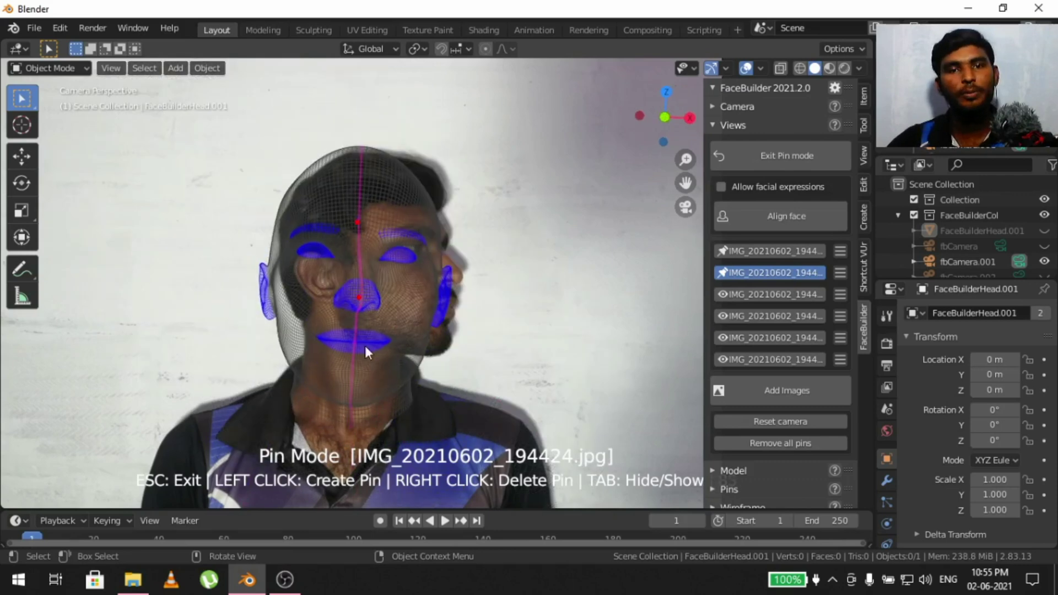
mouse_move(365, 347)
left_mouse_down()
mouse_move(406, 389)
mouse_move(356, 384)
mouse_move(433, 383)
mouse_move(372, 511)
mouse_move(355, 296)
mouse_move(253, 392)
mouse_move(227, 377)
mouse_move(370, 436)
mouse_move(375, 353)
left_mouse_up()
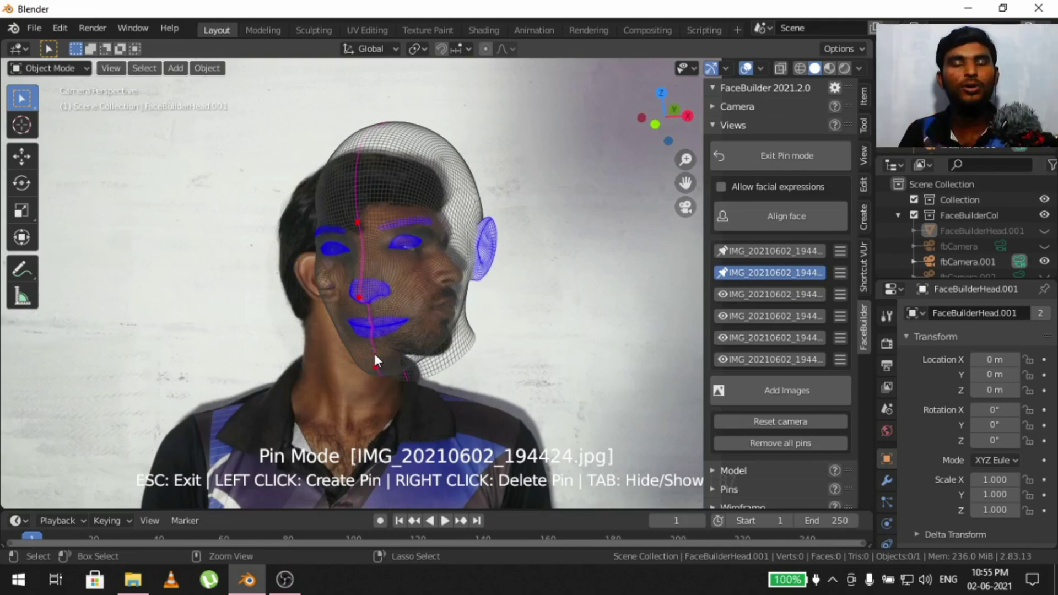
left_click_drag(375, 353, 373, 352)
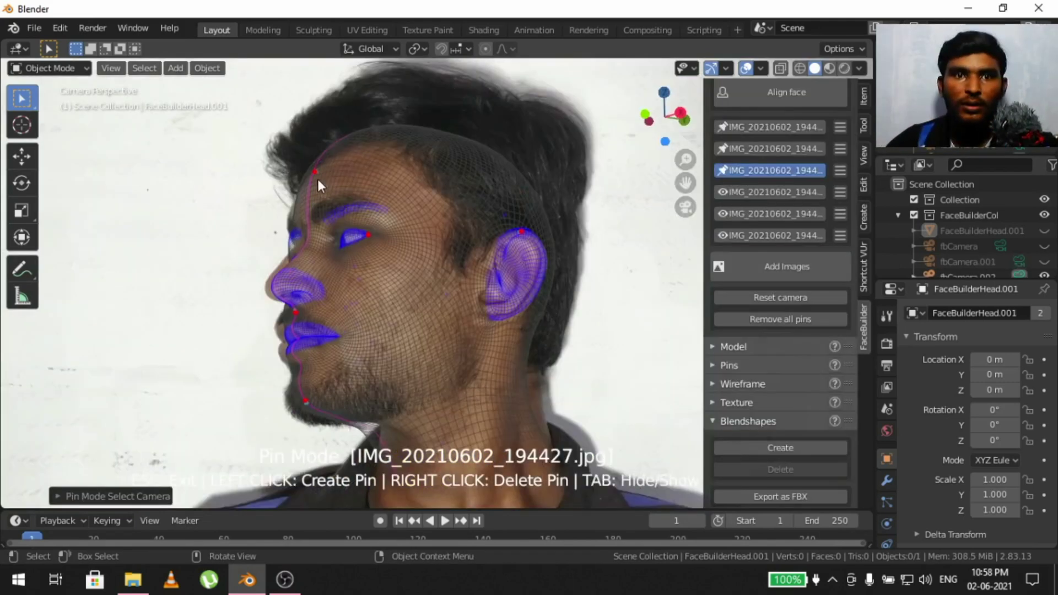
Step: Move the forehead and chin pins to fit the profile outline in the side photo IMG_20210602_194427.jpg
left_click_drag(316, 173, 321, 160)
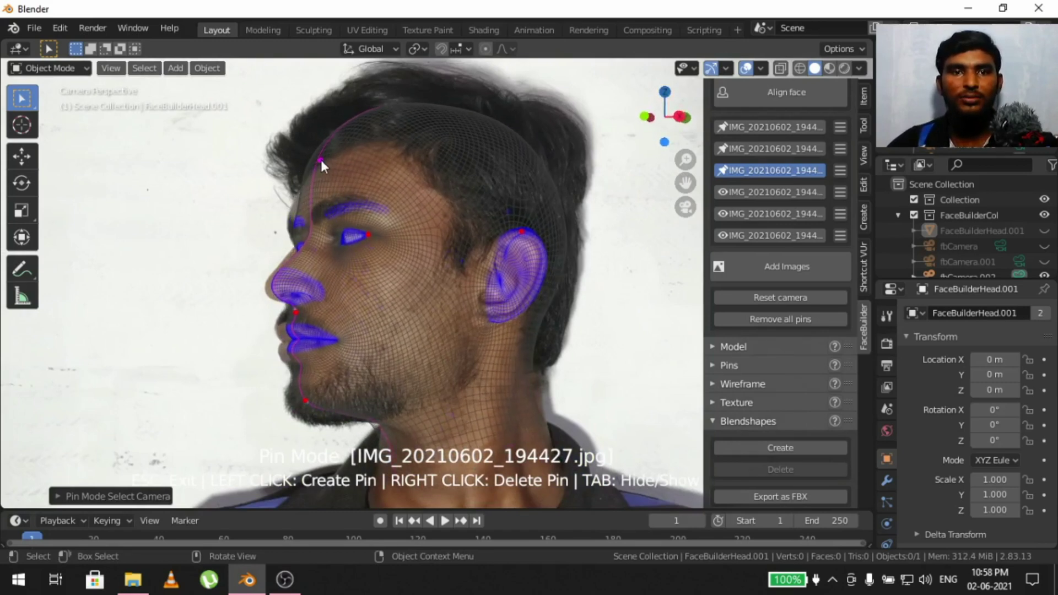
mouse_move(303, 399)
left_mouse_down()
mouse_move(289, 400)
mouse_move(295, 392)
left_mouse_up()
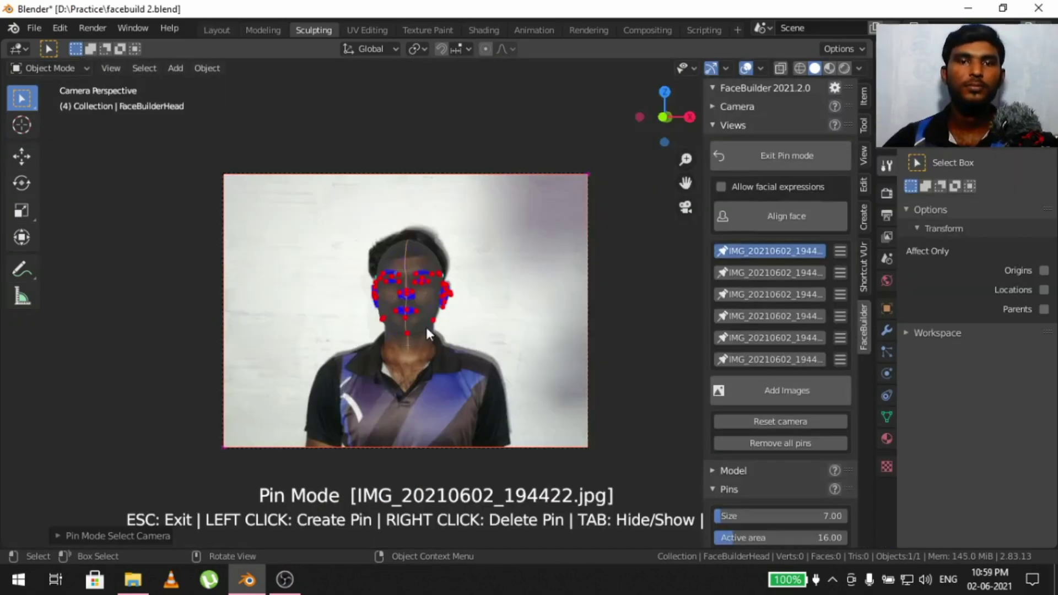
Step: Examine the pin placement on the front photo IMG_20210602_194422.jpg in the file facebuild 2.blend
scroll(426, 326, "up", 6)
key("shift")
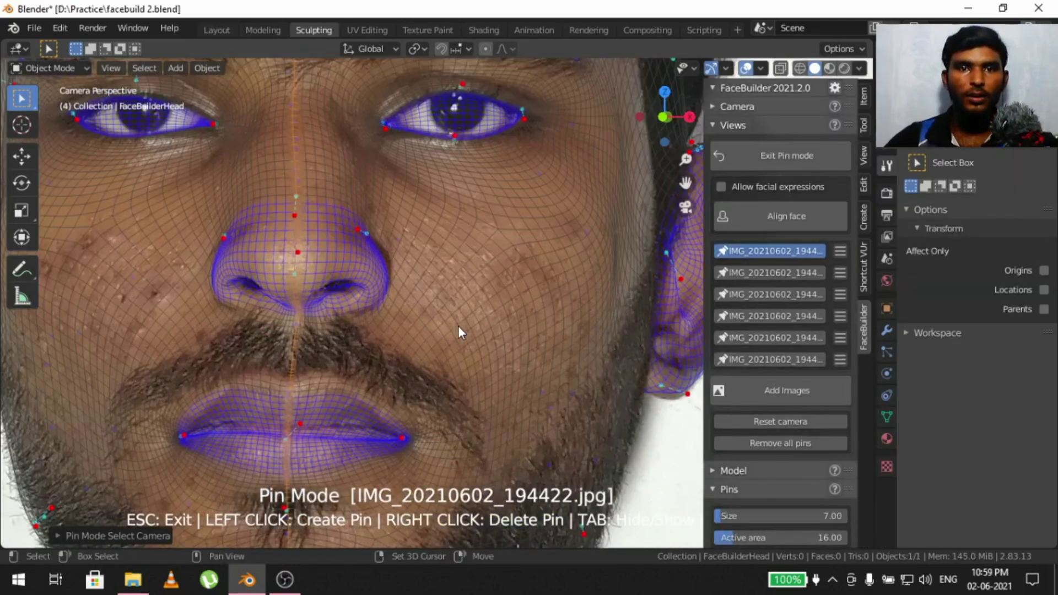
scroll(458, 326, "down", 5)
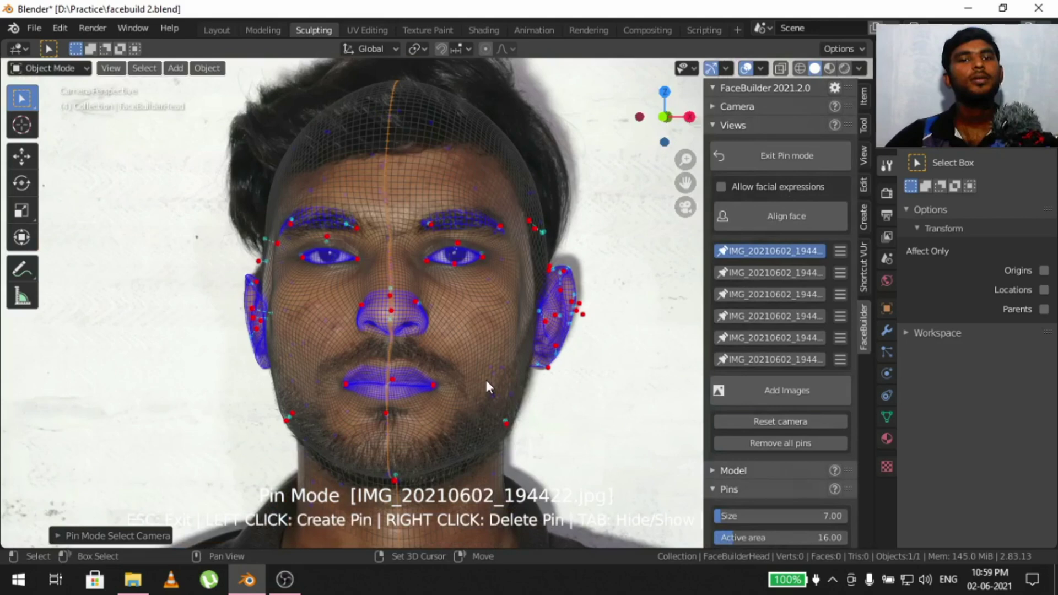
scroll(485, 377, "down", 1)
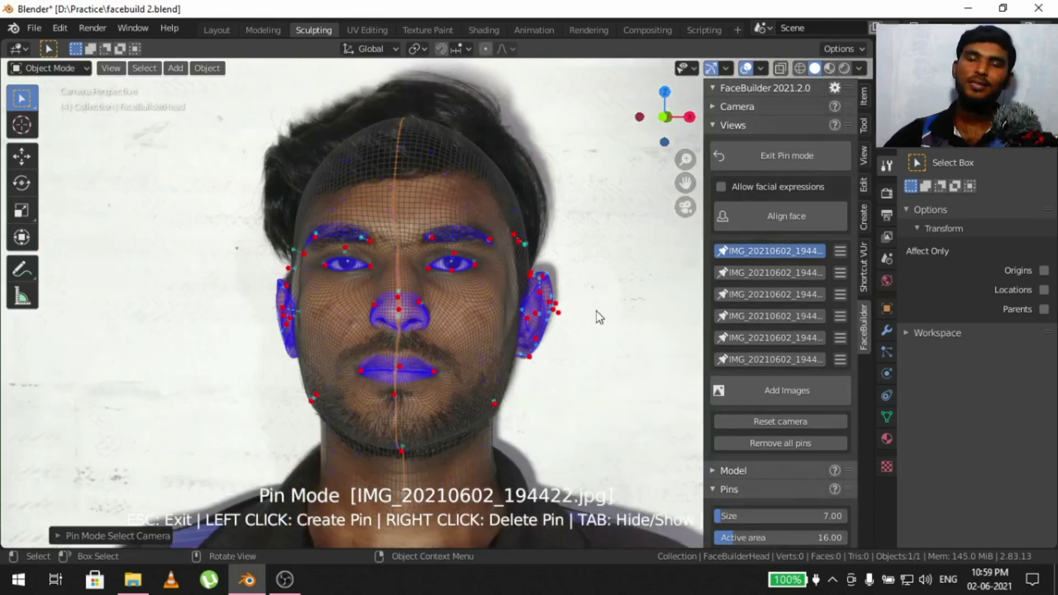
Step: Open the side photo IMG_20210602_194424.jpg in Pin mode and examine the pins on its ear, eye, nose, lips and chin
left_click(732, 273)
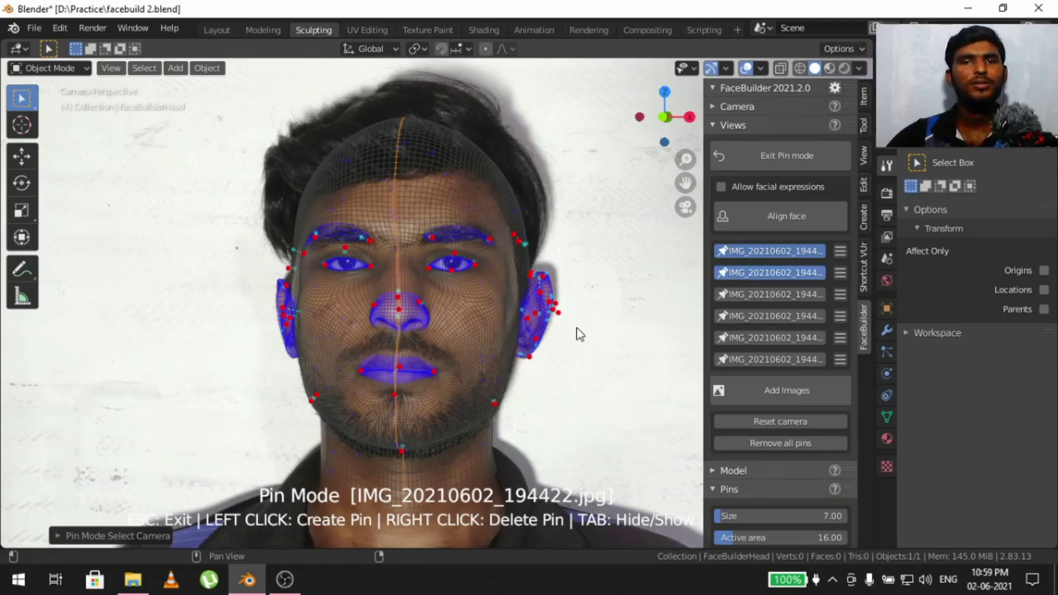
left_click(753, 272)
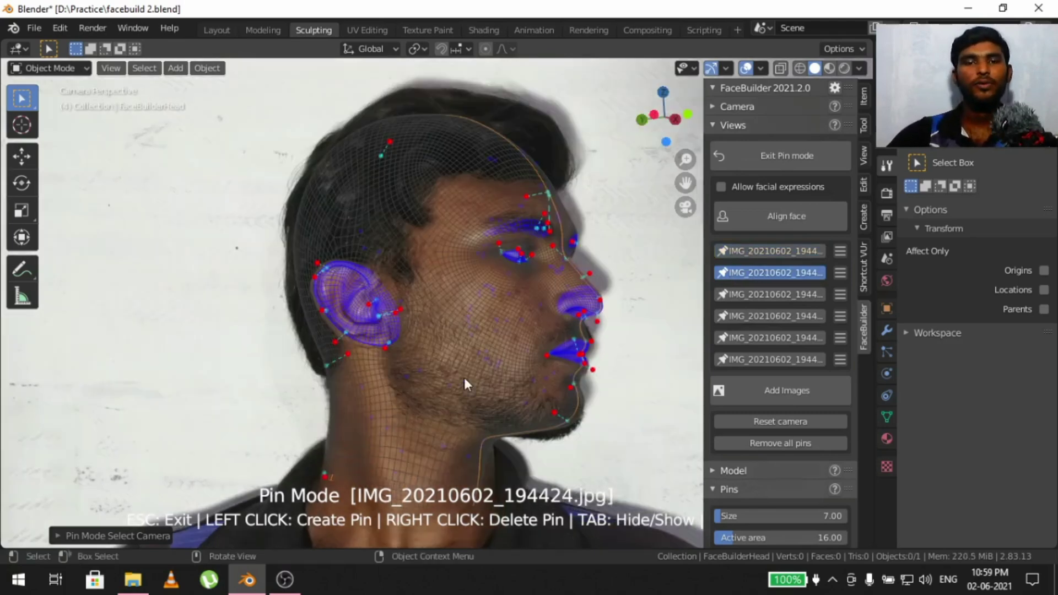
left_click(284, 579)
key("alt+Tab")
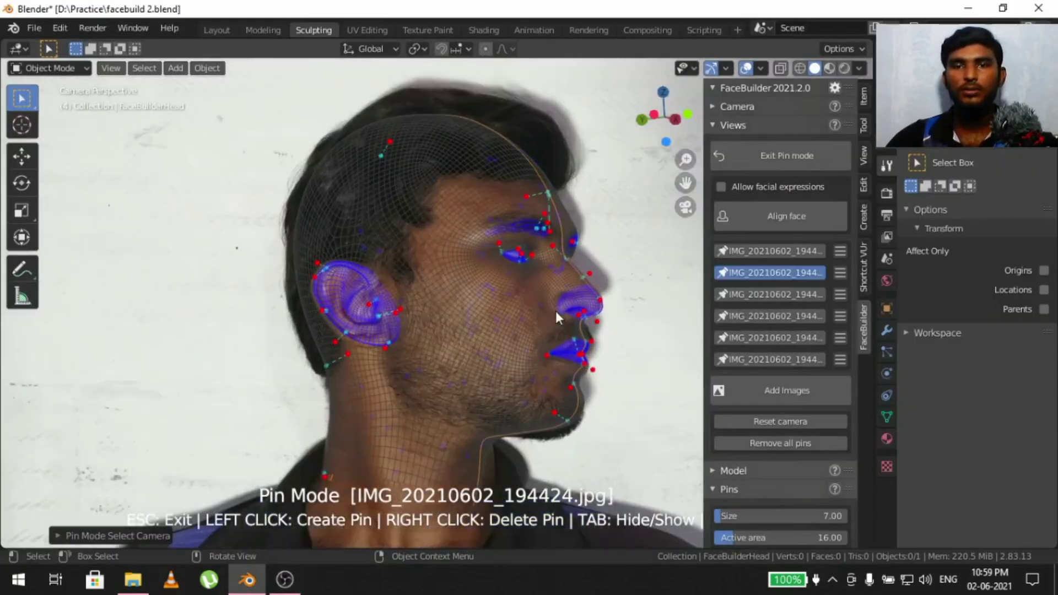
scroll(558, 308, "up", 4)
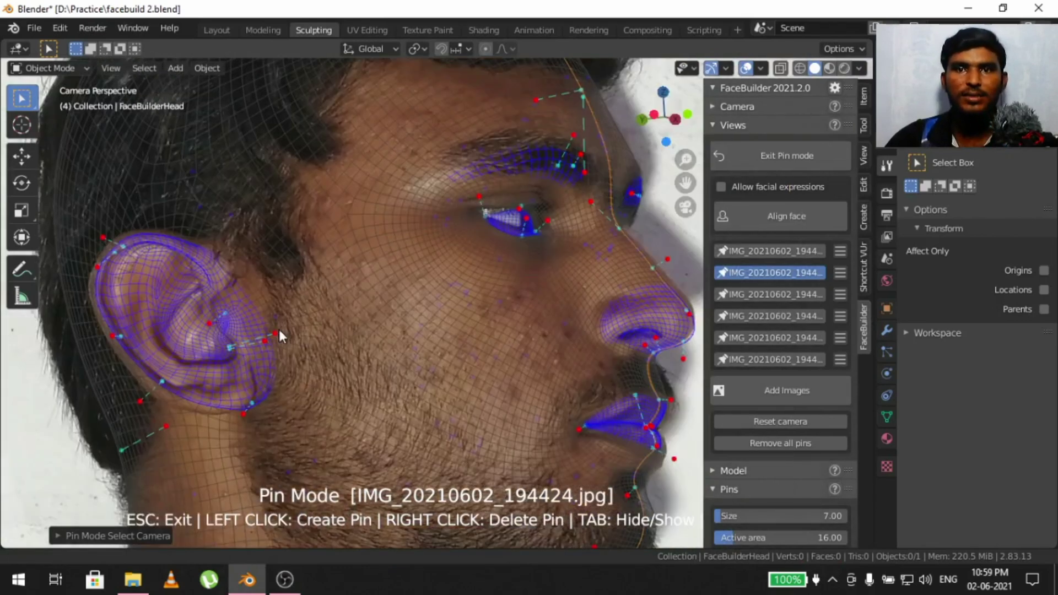
scroll(468, 243, "down", 2)
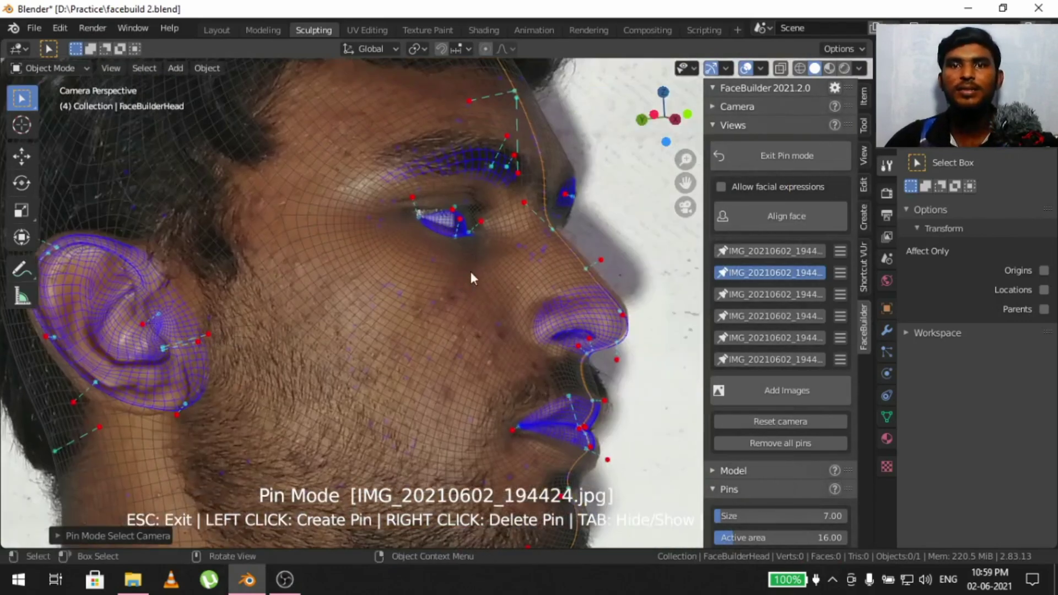
scroll(470, 269, "up", 2)
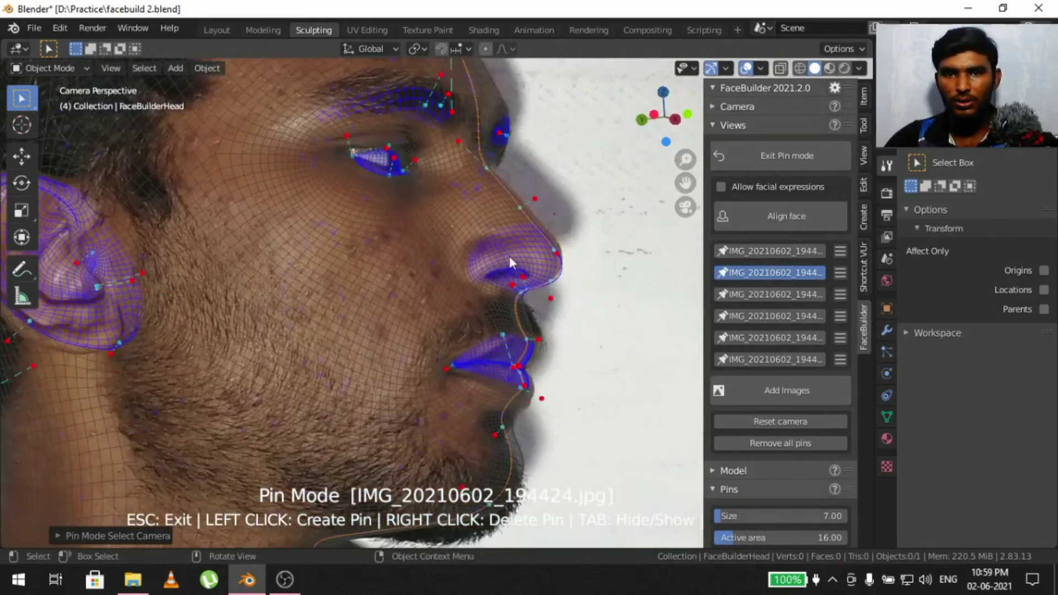
middle_click_drag(528, 378, 494, 334, "shift")
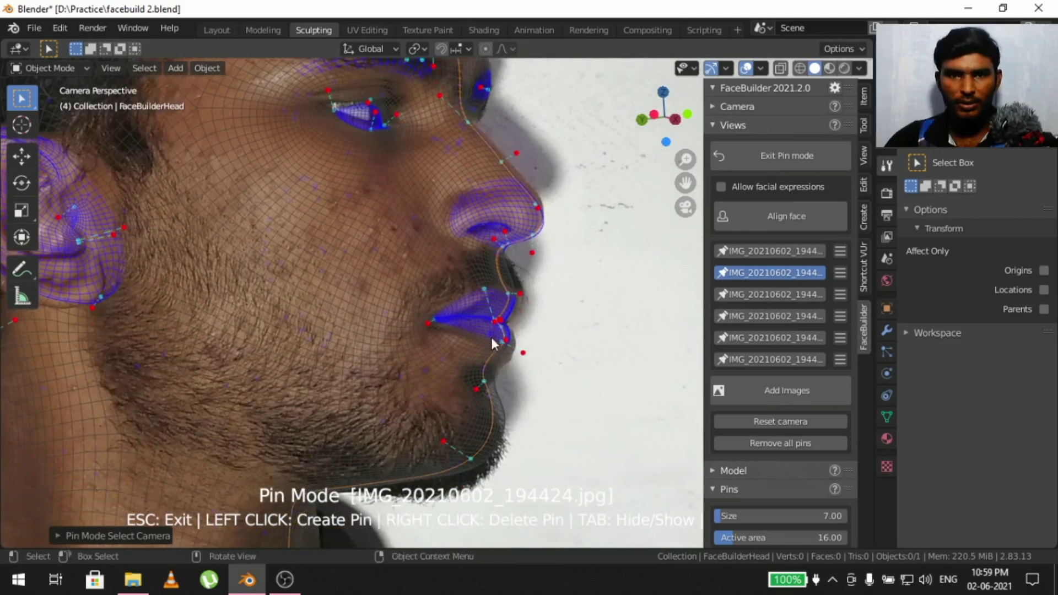
middle_click_drag(504, 398, 555, 434, "shift")
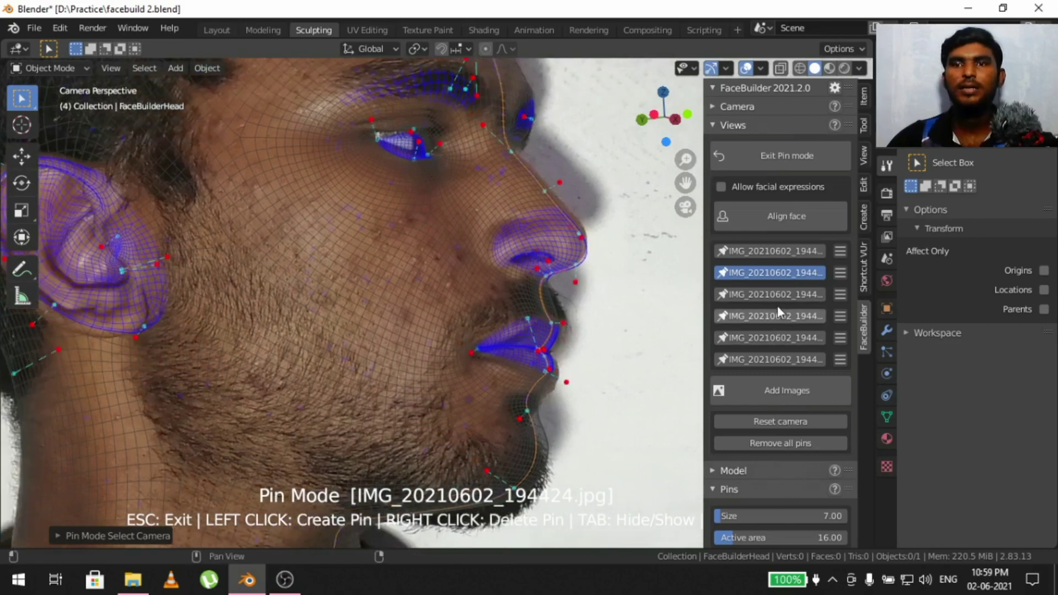
Step: Check the pins on the side photo IMG_20210602_194427.jpg and leave Pin mode to view the head mesh
left_click(776, 298)
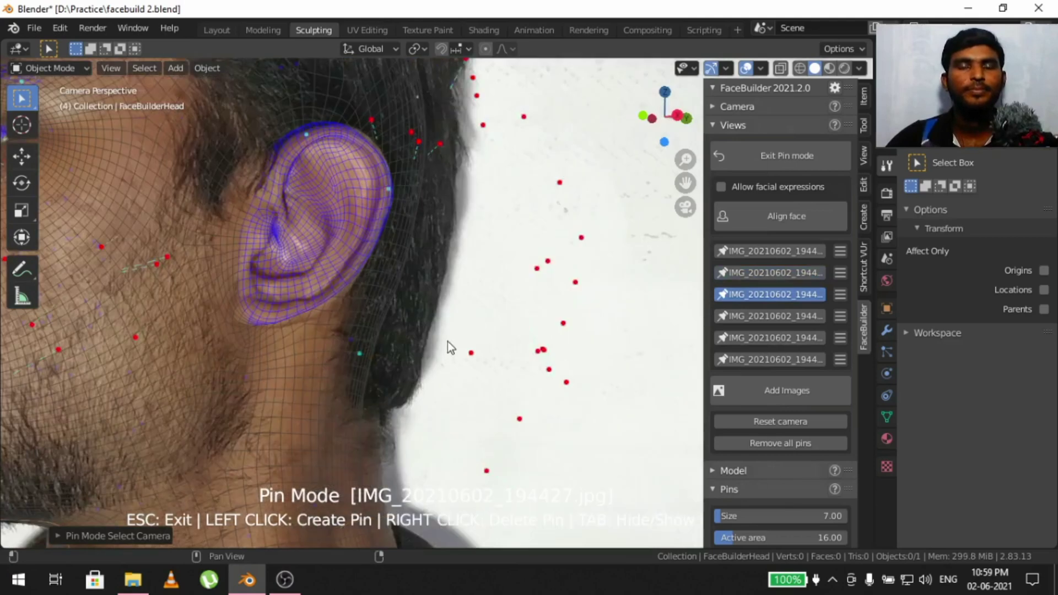
scroll(434, 303, "down", 4)
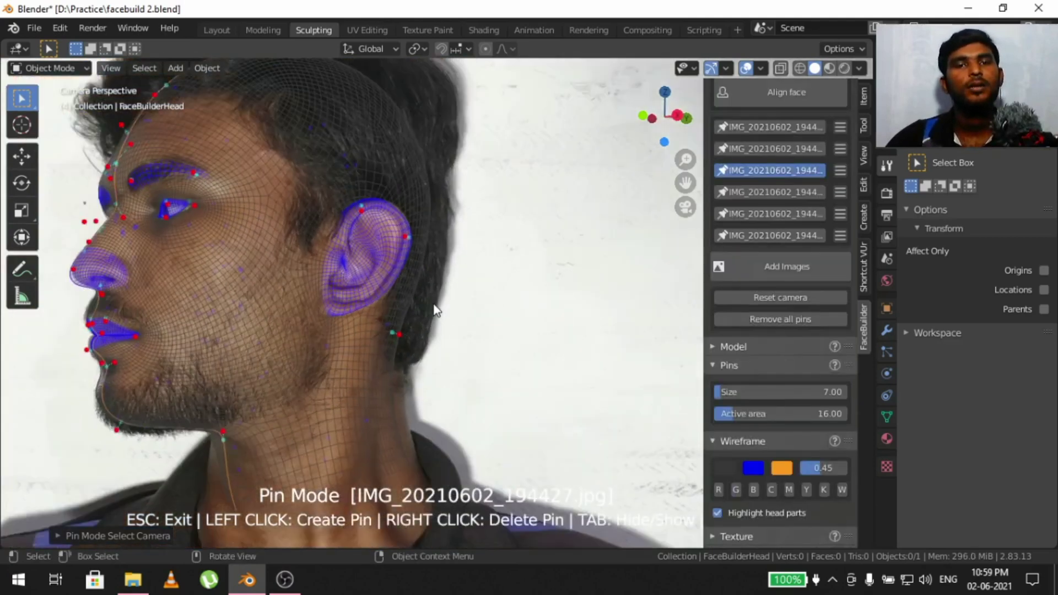
key("Escape")
scroll(495, 243, "down", 3)
middle_click_drag(494, 244, 486, 305)
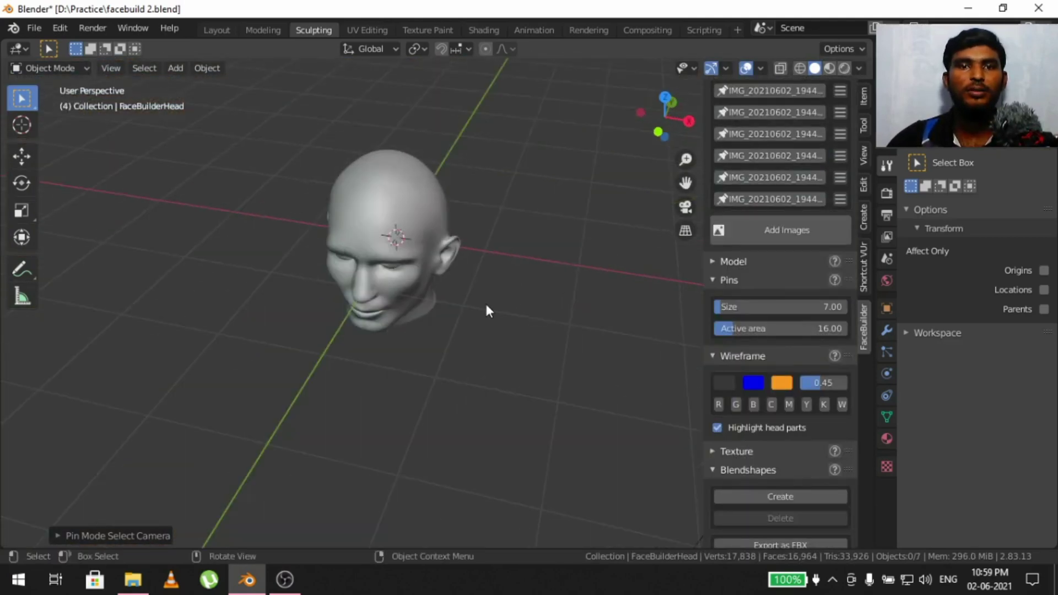
scroll(486, 305, "up", 1)
Step: Reopen the side photo IMG_20210602_194427.jpg in Pin mode and examine how the mesh fits the profile
left_click(770, 139)
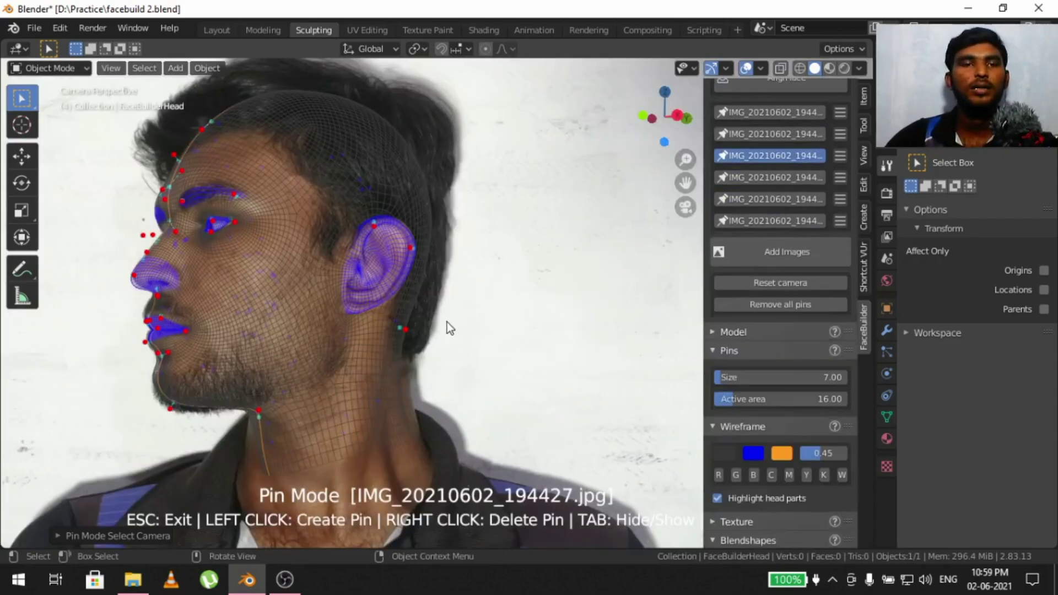
scroll(433, 316, "up", 3)
scroll(336, 228, "down", 3)
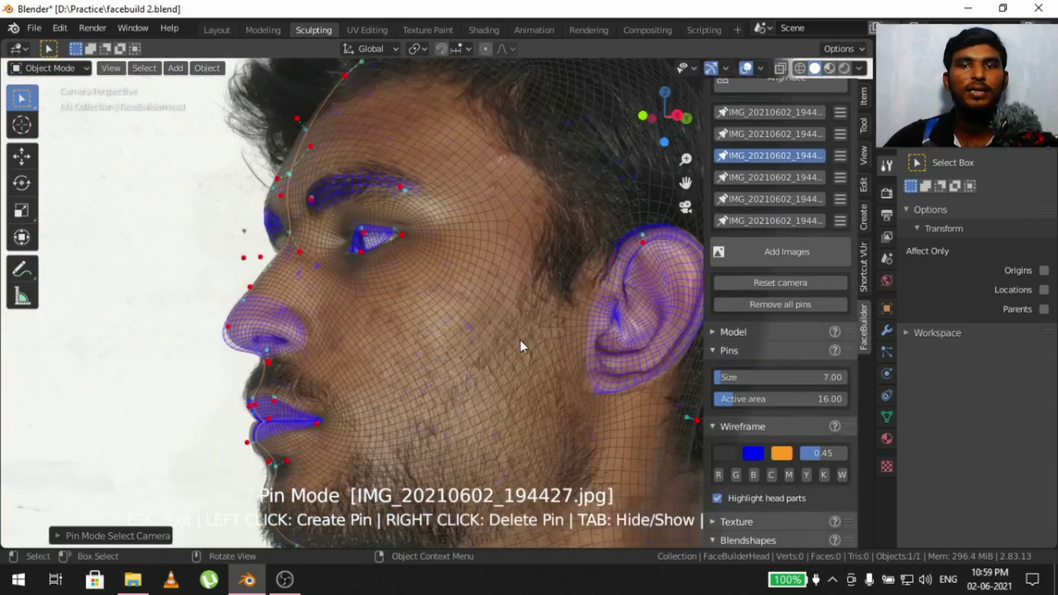
scroll(520, 339, "down", 2)
middle_click_drag(567, 352, 422, 342)
Step: Exit Pin mode and inspect the head model and the cameras placed around it from several angles
key("Escape")
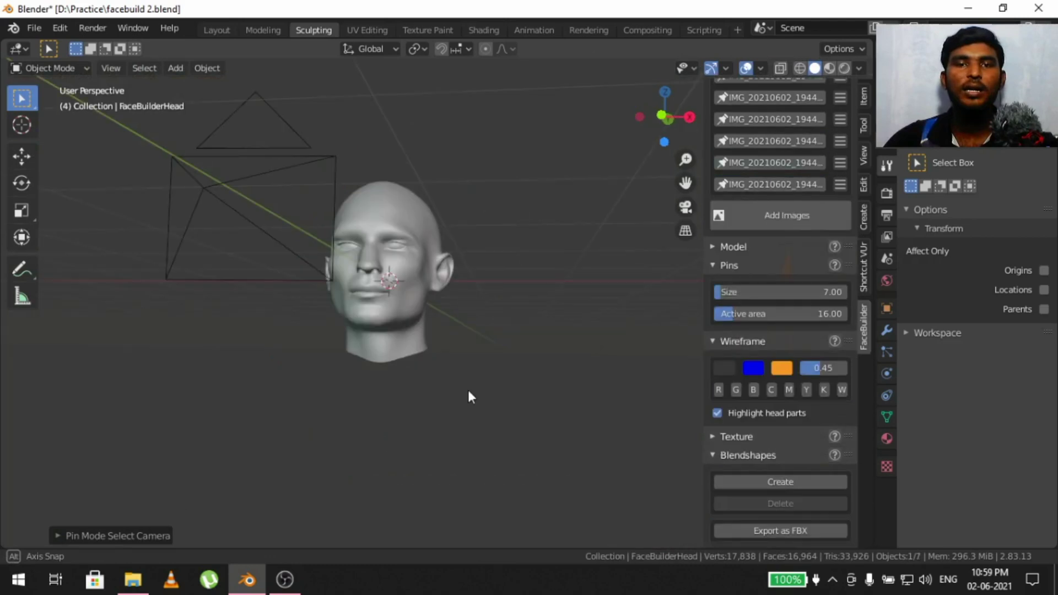
scroll(483, 361, "down", 4)
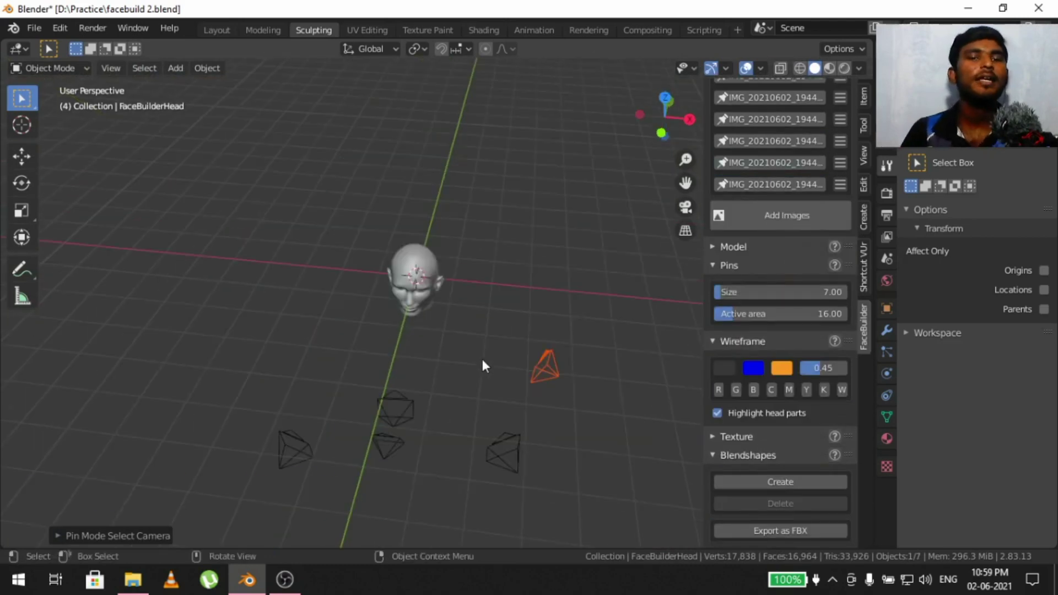
middle_click_drag(438, 411, 351, 394)
scroll(351, 389, "up", 5)
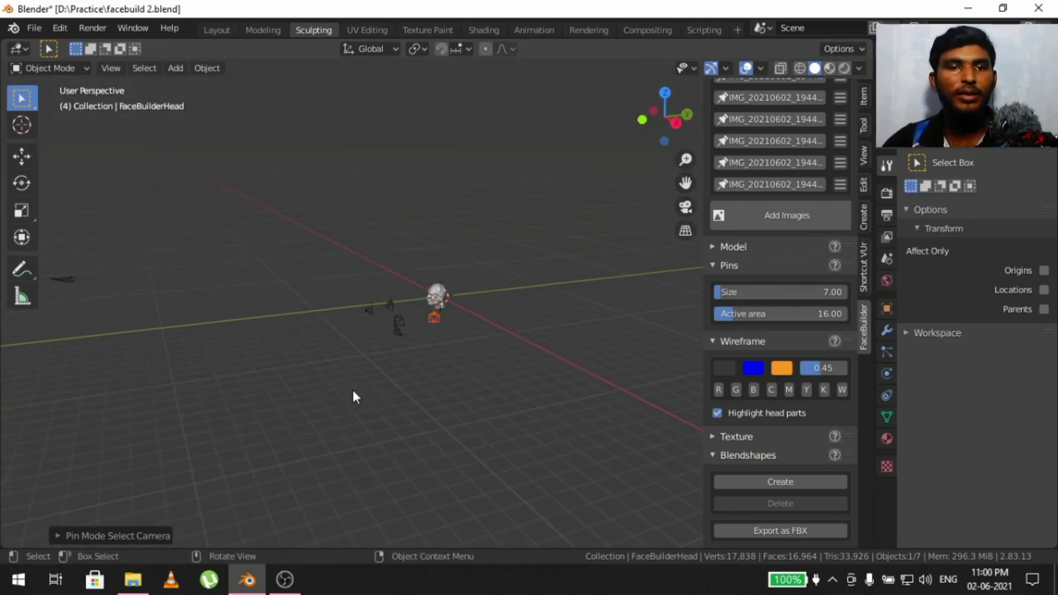
middle_click_drag(372, 379, 537, 379)
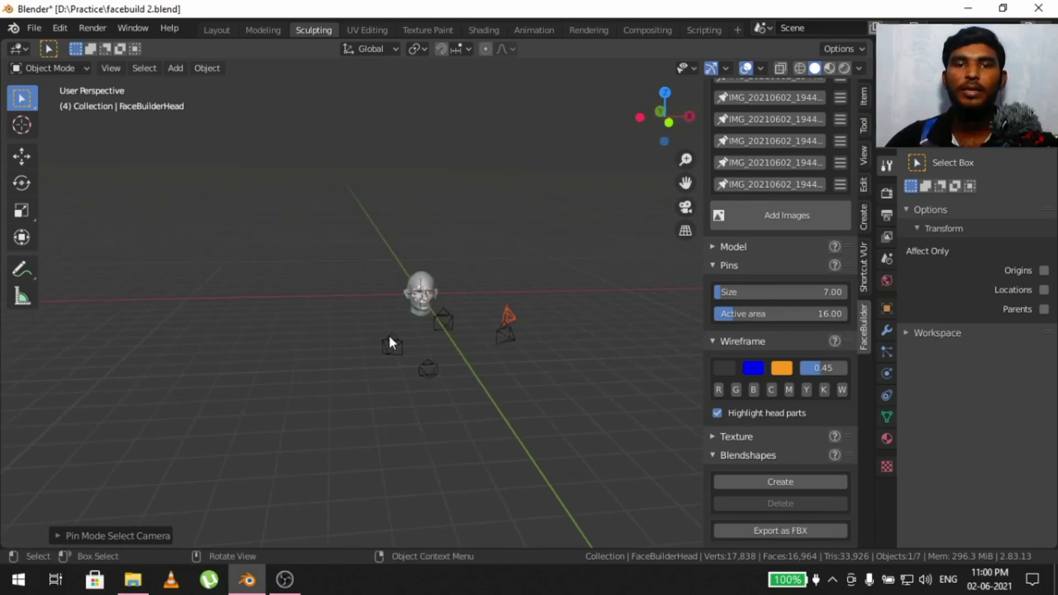
left_click_drag(354, 315, 520, 397)
middle_click_drag(544, 402, 95, 331)
left_click(416, 401)
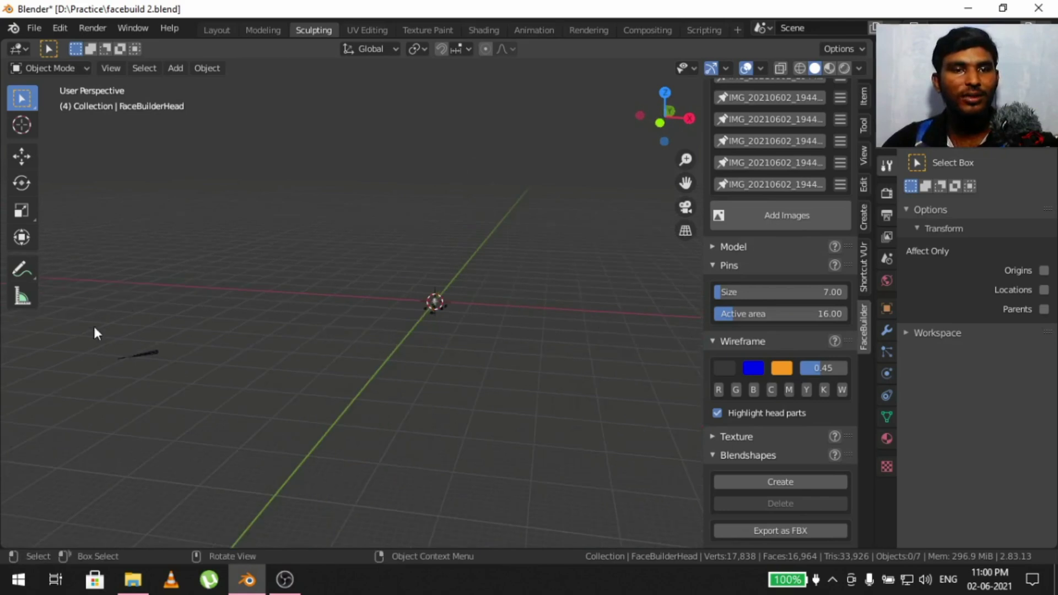
Step: Select the distant camera, open the front photo IMG_20210602_194422.jpg in Pin mode and return to the head model
left_click(137, 355)
middle_click_drag(215, 397, 348, 374)
scroll(742, 247, "up", 5)
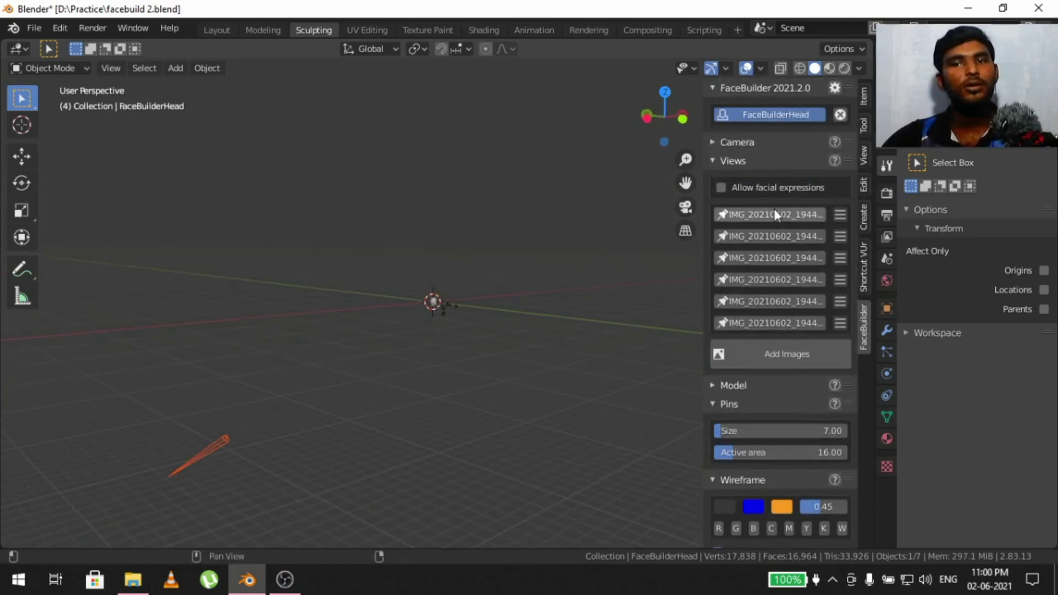
left_click(774, 213)
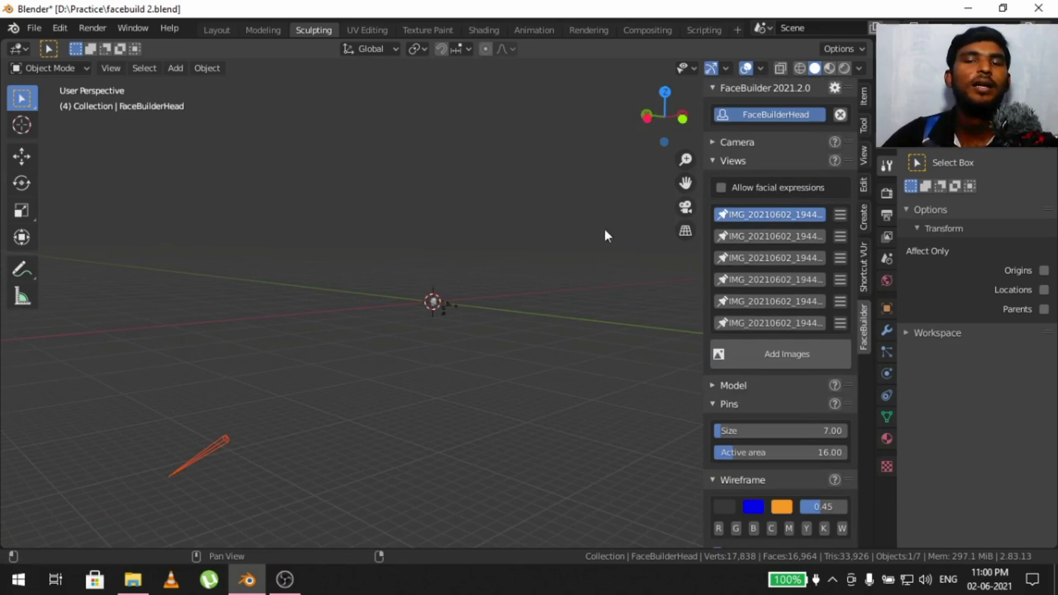
key("Escape")
scroll(739, 346, "down", 5)
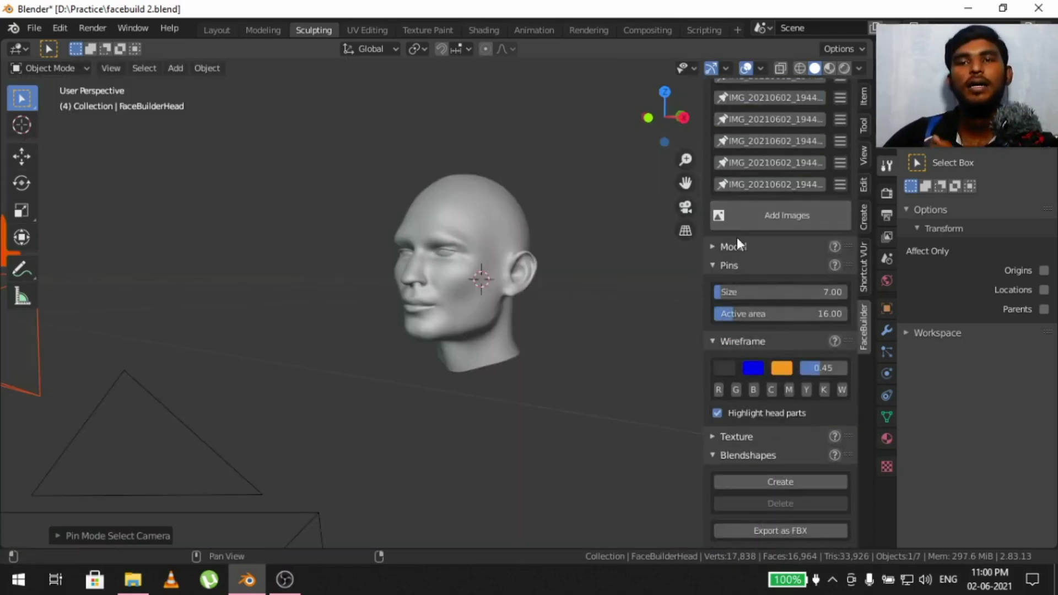
Step: Collapse the Views section and review FaceBuilder's Model and Pins settings
scroll(738, 237, "up", 5)
left_click(724, 160)
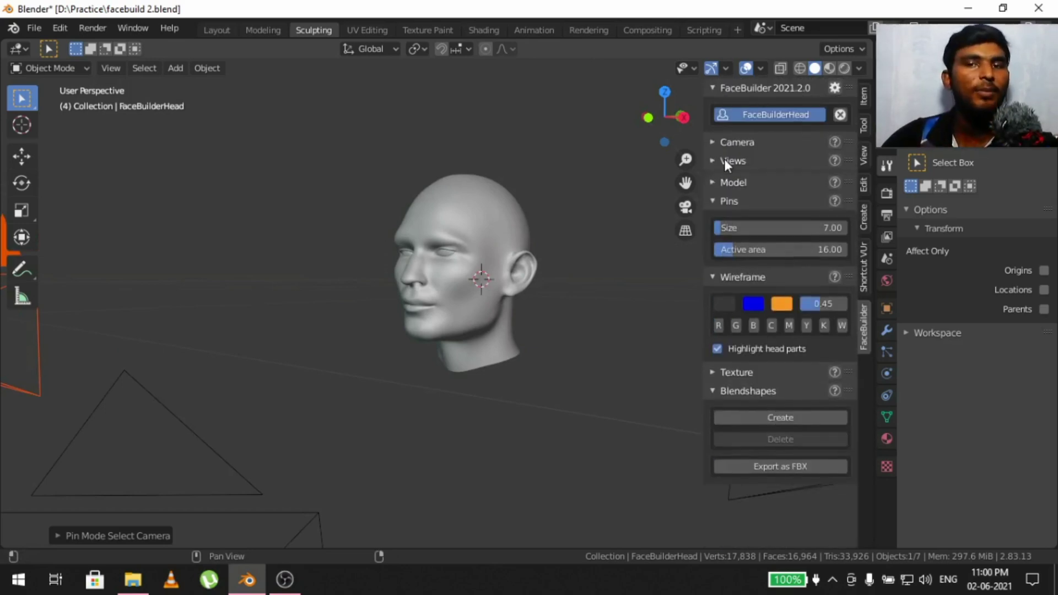
left_click(723, 178)
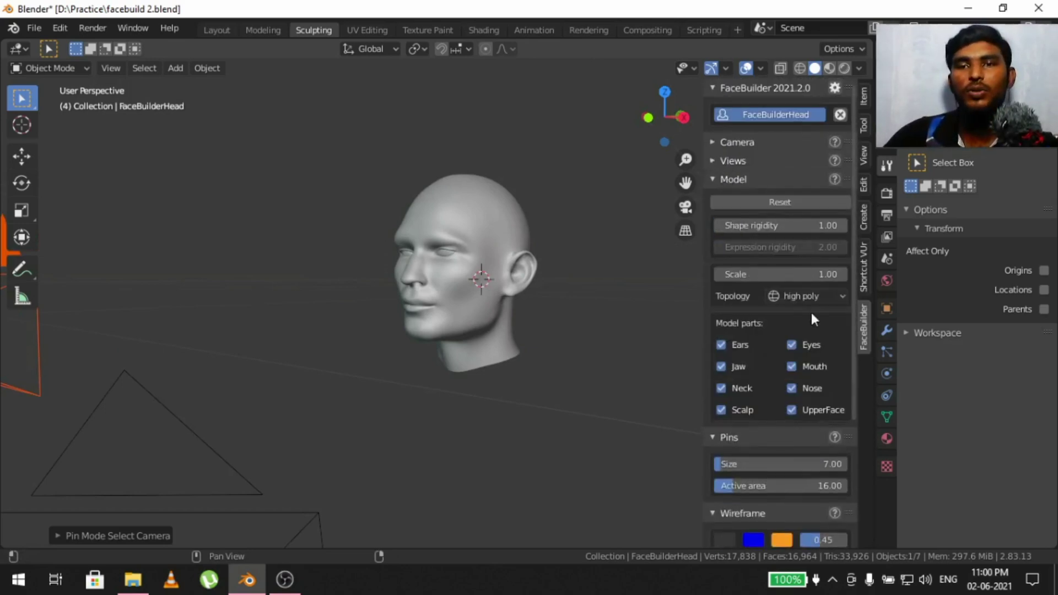
left_click(719, 179)
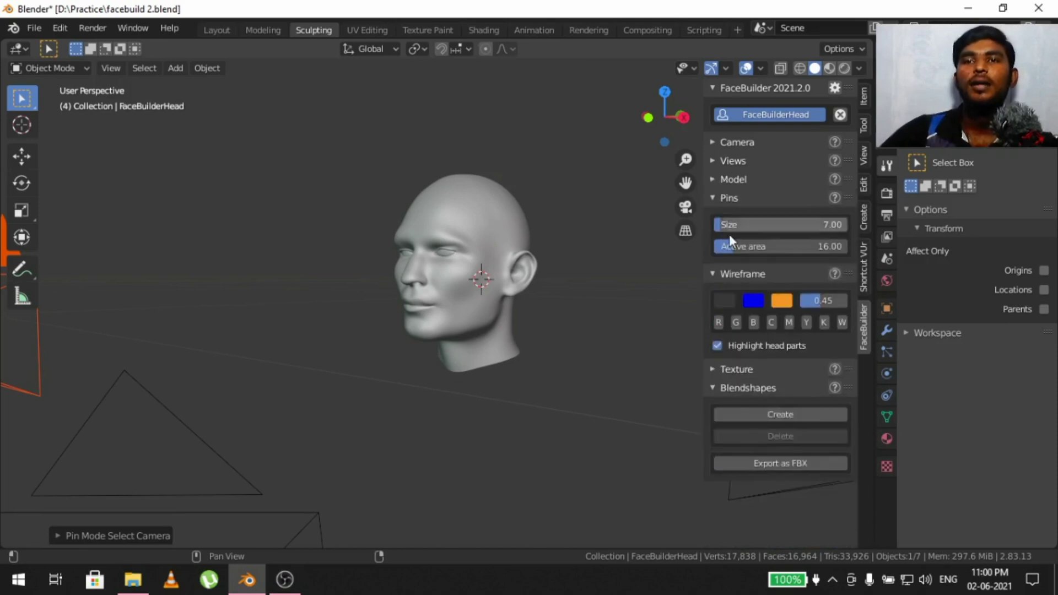
left_click(728, 200)
left_click(728, 200)
Step: Open the front photo IMG_20210602_194422.jpg in Pin mode, examine the face pins and exit to the head mesh
scroll(488, 298, "up", 5)
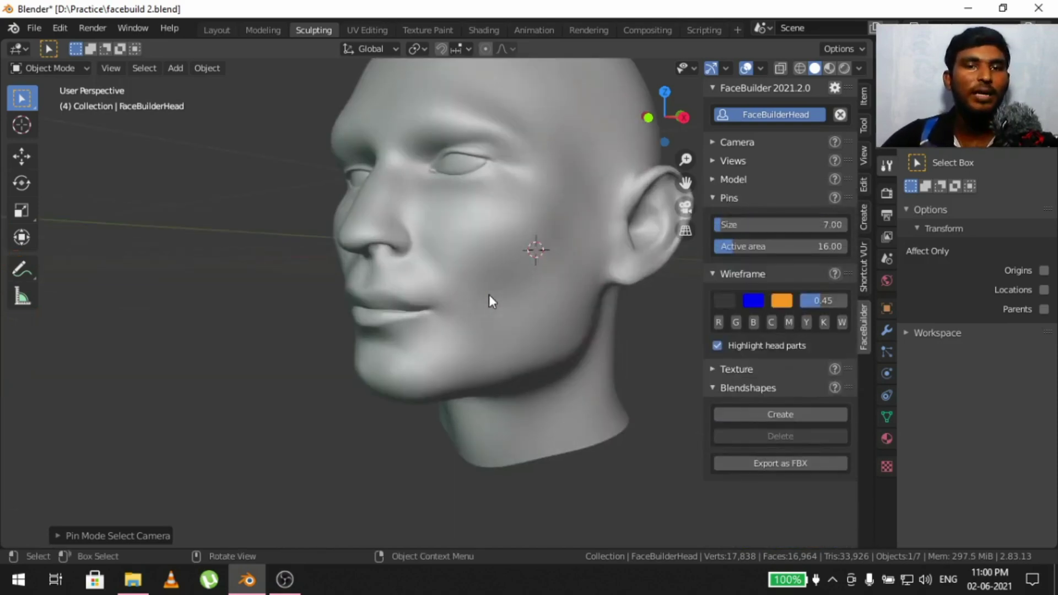
left_click(723, 161)
left_click(753, 215)
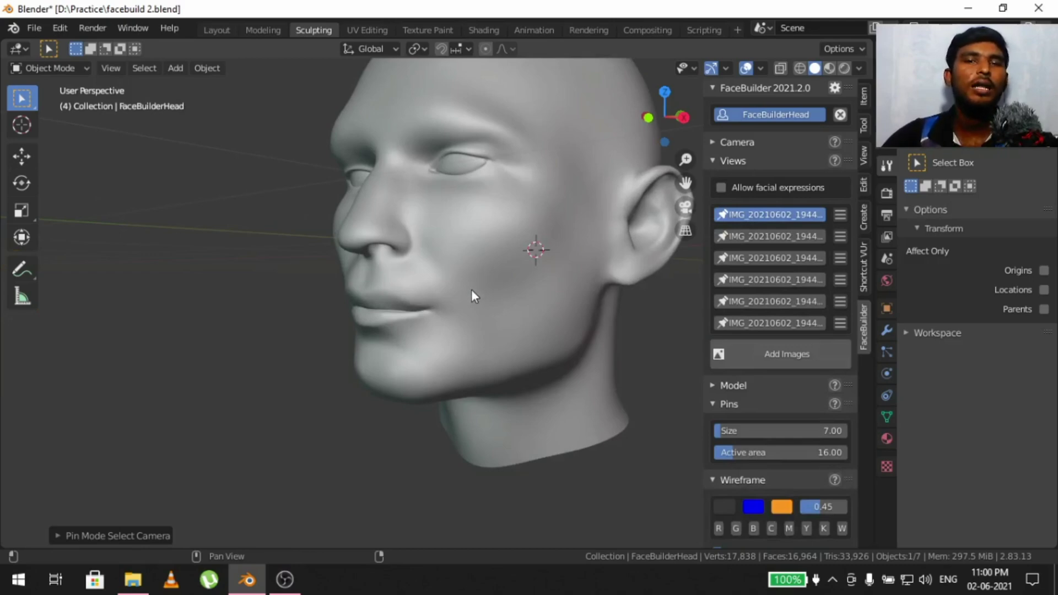
scroll(558, 286, "up", 4)
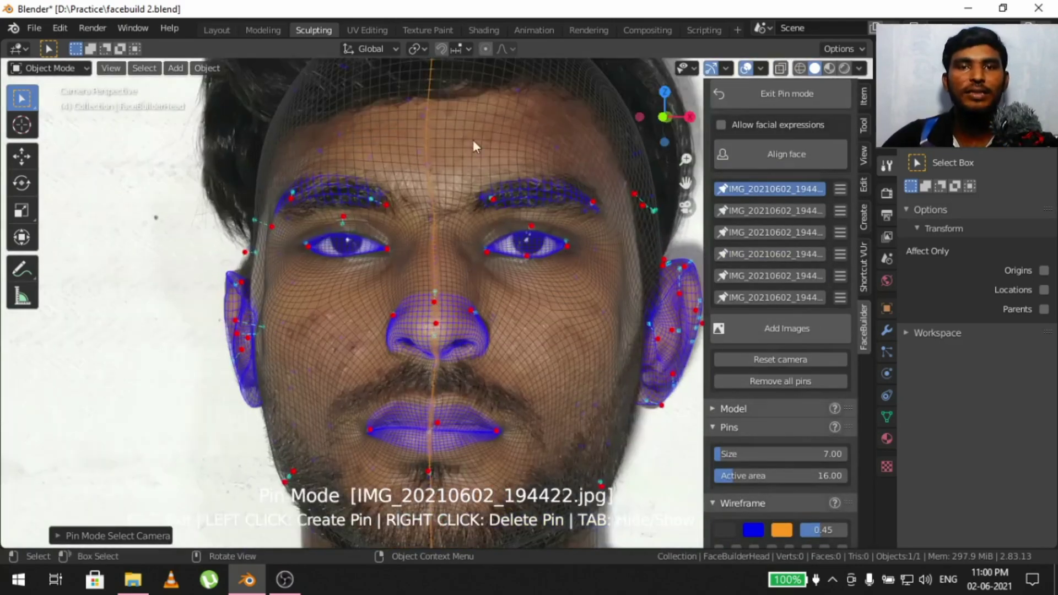
middle_click_drag(428, 210, 458, 231)
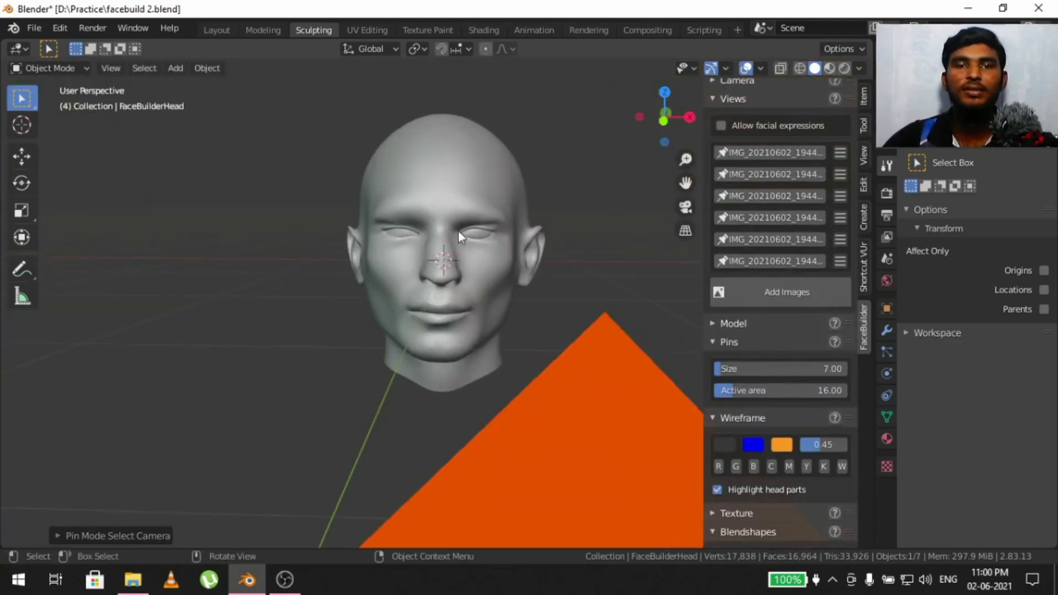
Step: Reopen the front photo in Pin mode, collapse the Pins settings and expand the Texture settings
left_click(752, 156)
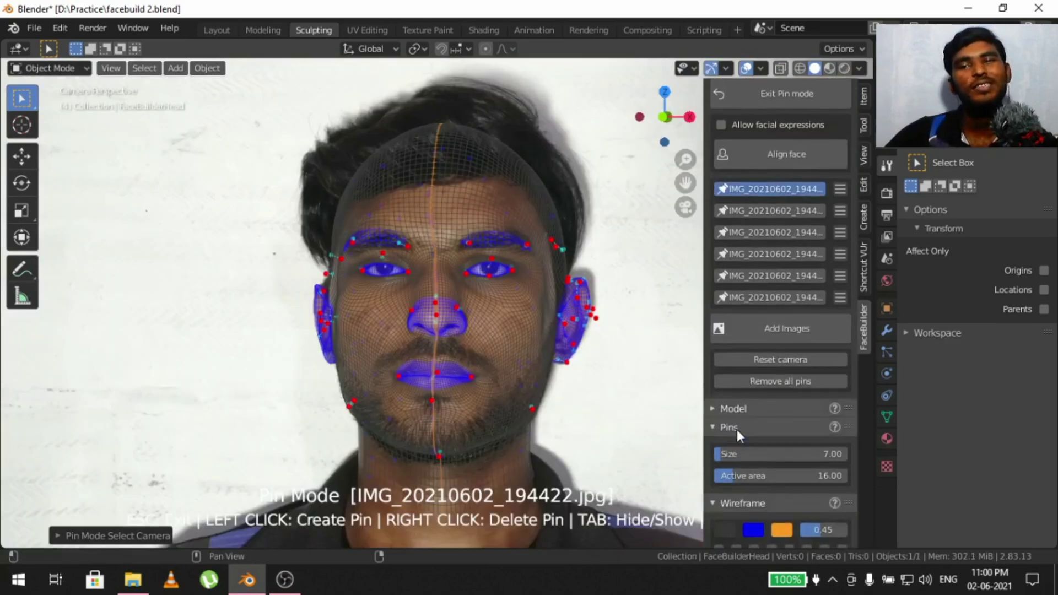
scroll(782, 446, "down", 5)
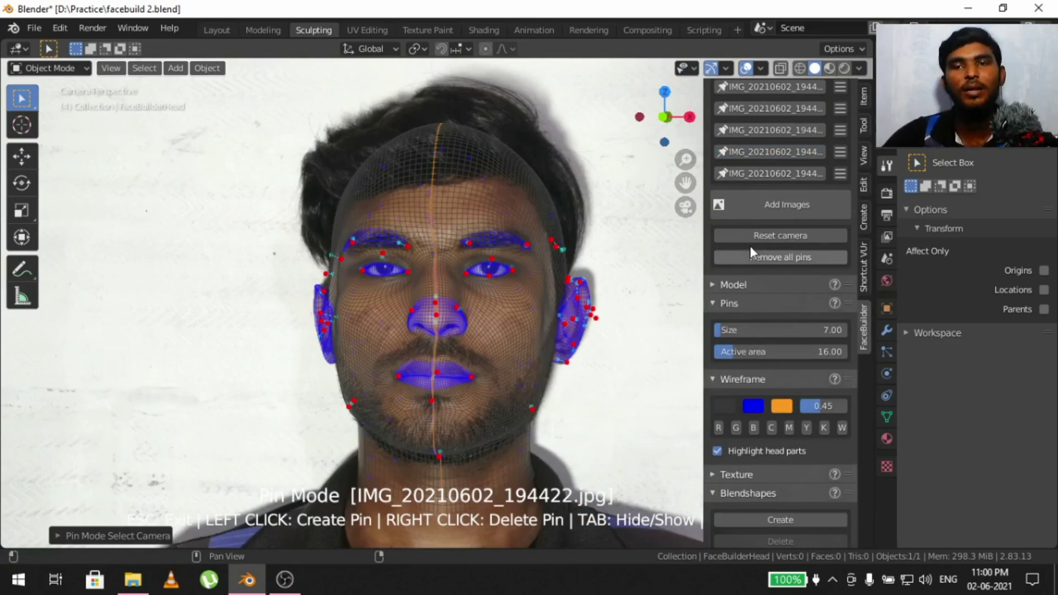
left_click(746, 303)
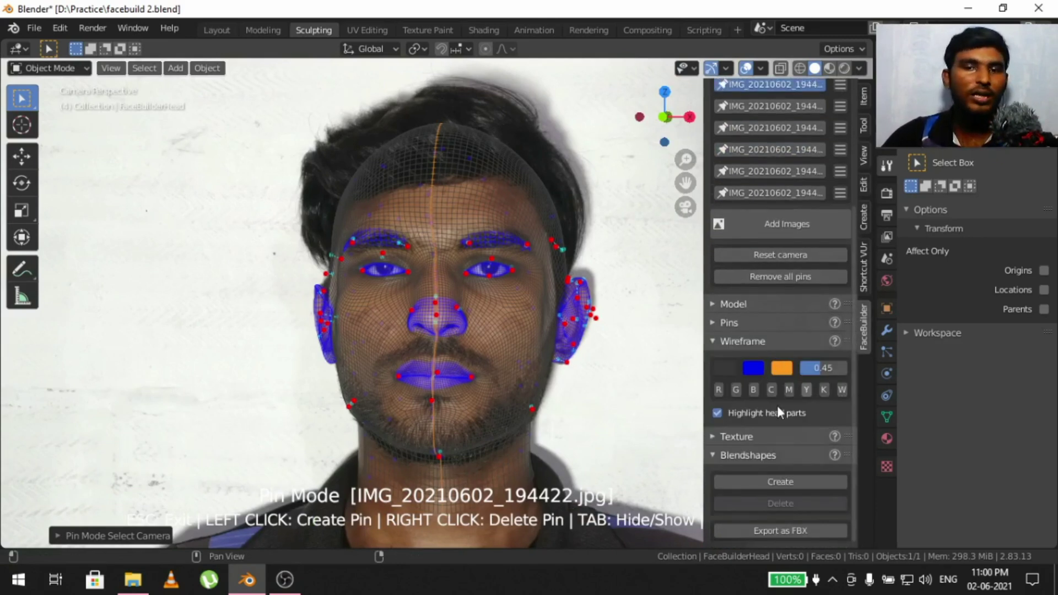
left_click(758, 437)
scroll(753, 438, "down", 6)
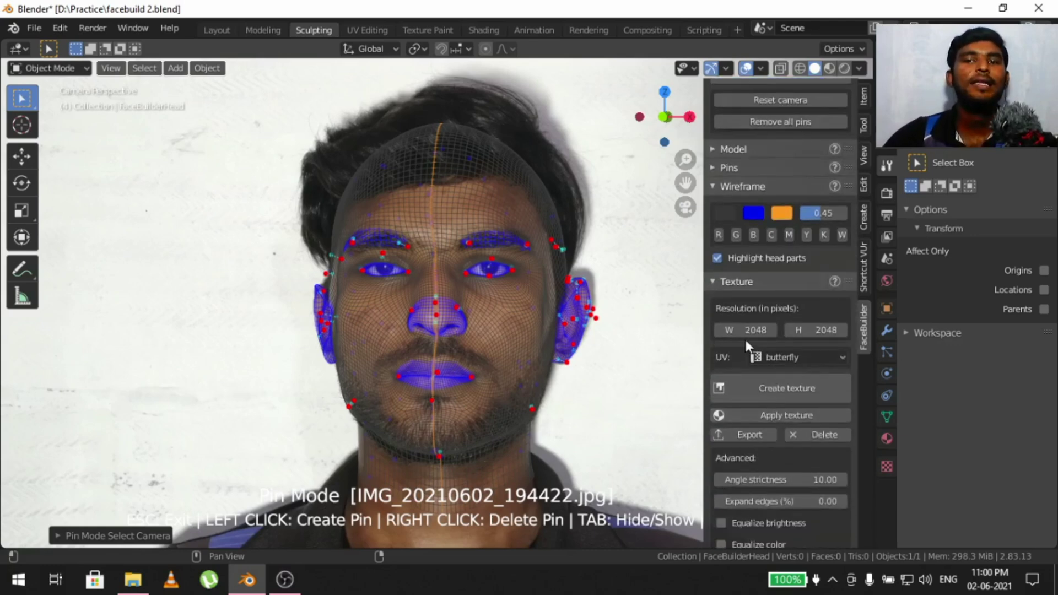
Step: Leave Pin mode for the head mesh and choose the butterfly UV layout for the texture
middle_click_drag(571, 269, 473, 402)
scroll(518, 292, "up", 4)
scroll(494, 332, "down", 4)
scroll(458, 414, "up", 1)
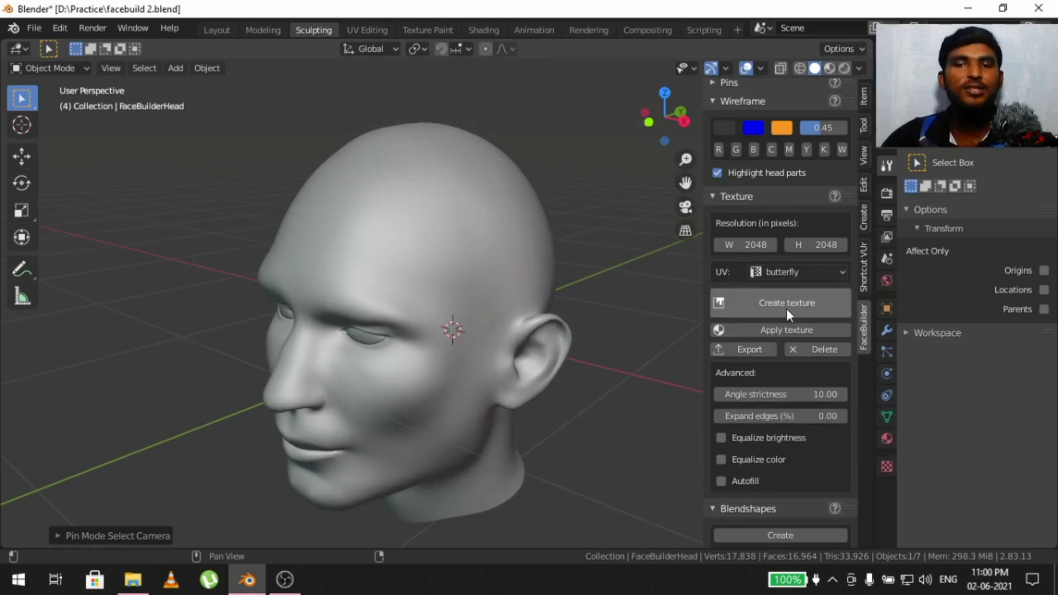
left_click(790, 270)
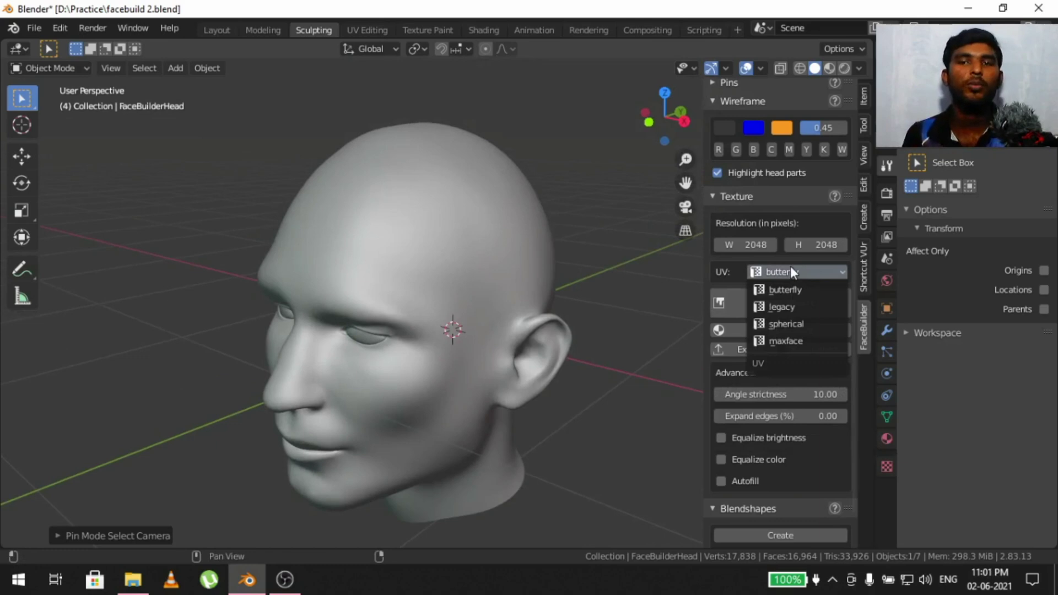
left_click(789, 267)
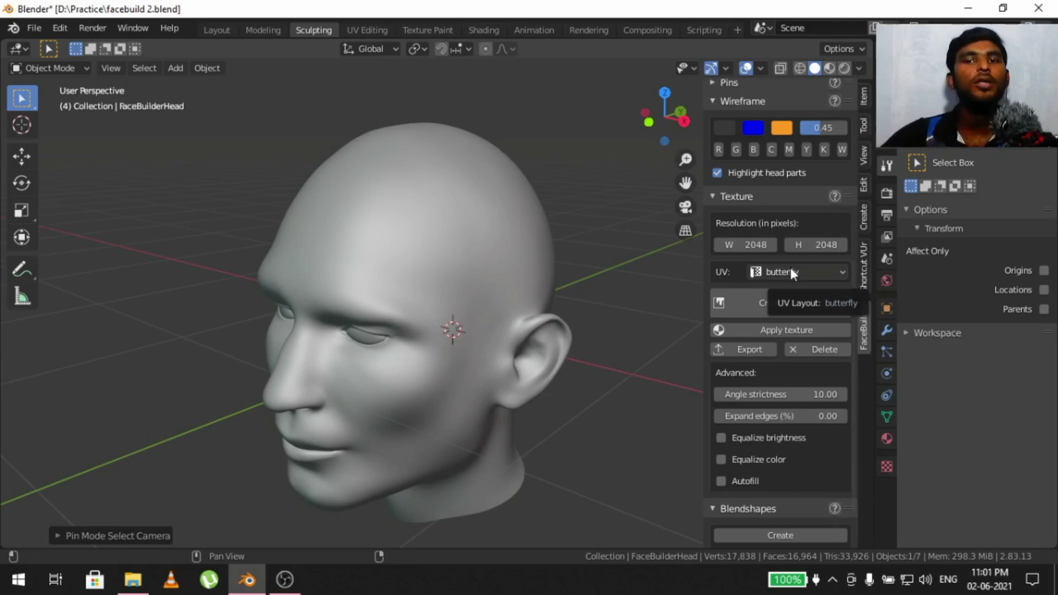
left_click(791, 270)
left_click(785, 290)
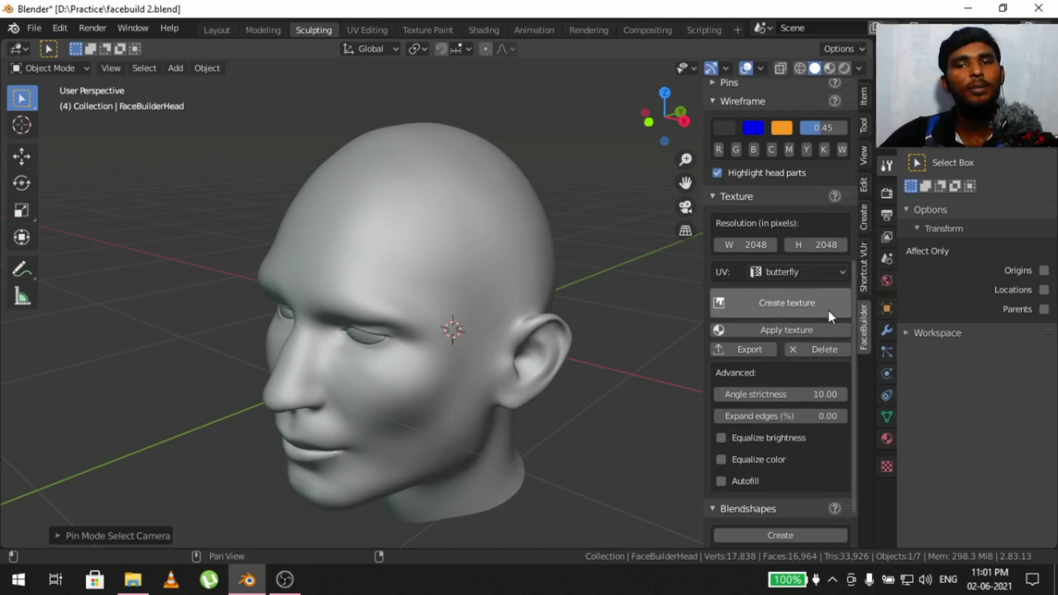
scroll(792, 307, "down", 3)
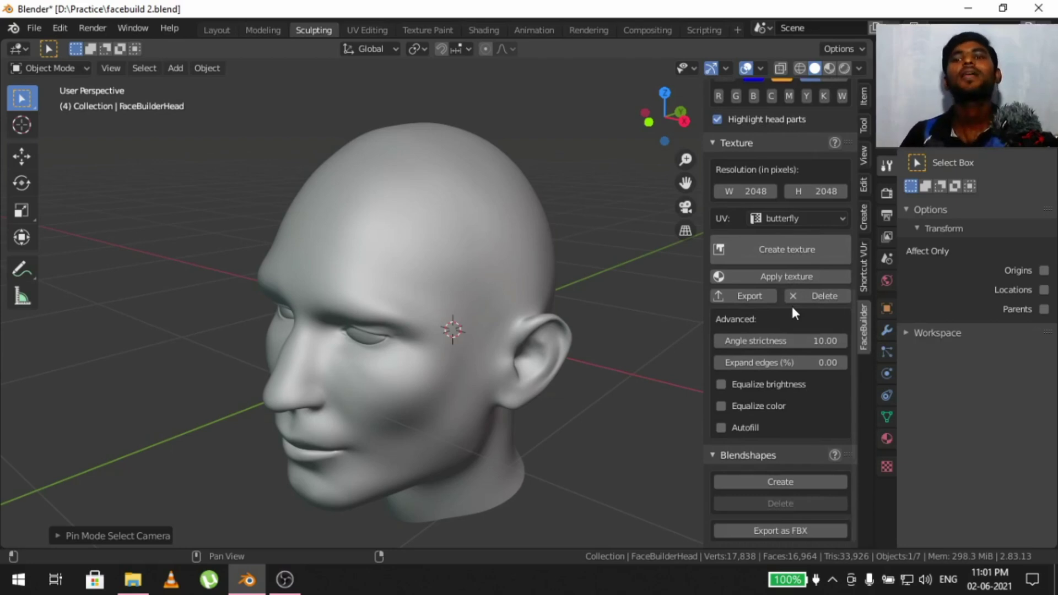
scroll(756, 231, "up", 3)
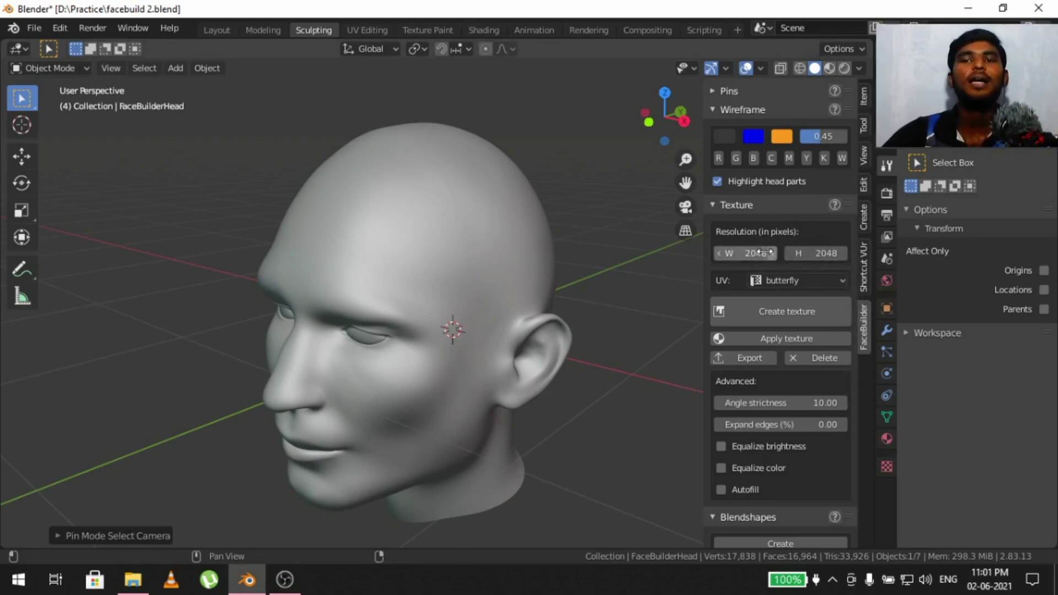
Step: Try a texture width of 1024 pixels and restore the width to 2048 pixels
left_click(761, 253)
type("102")
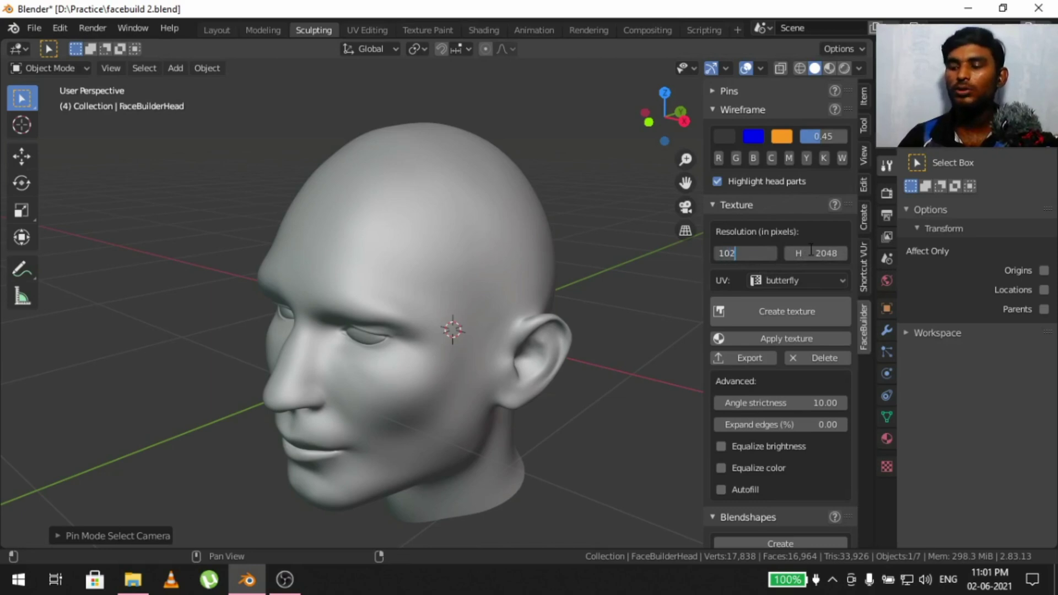
key("Return")
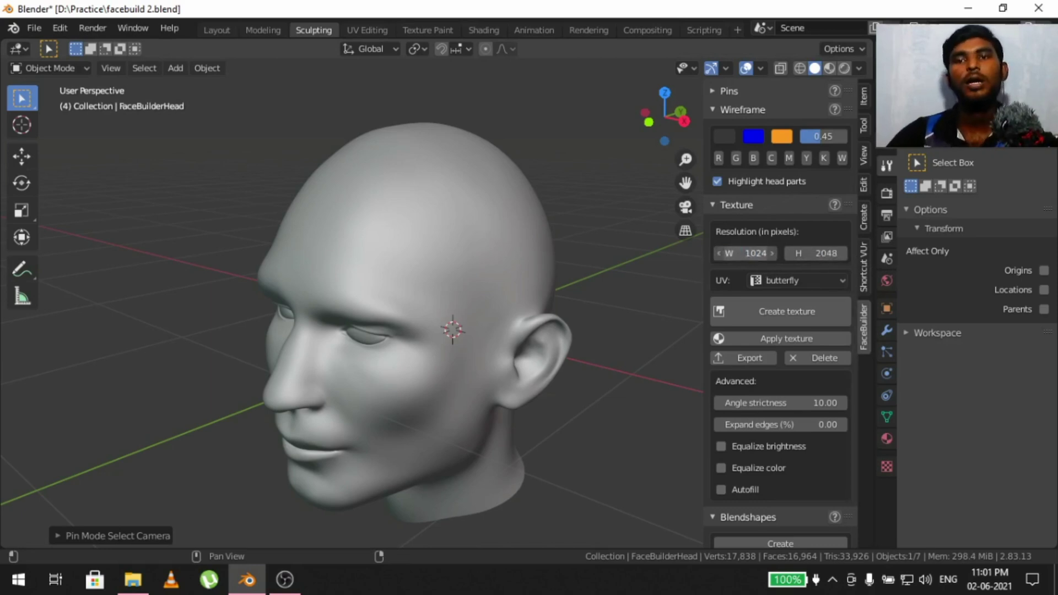
left_click(746, 255)
type("20")
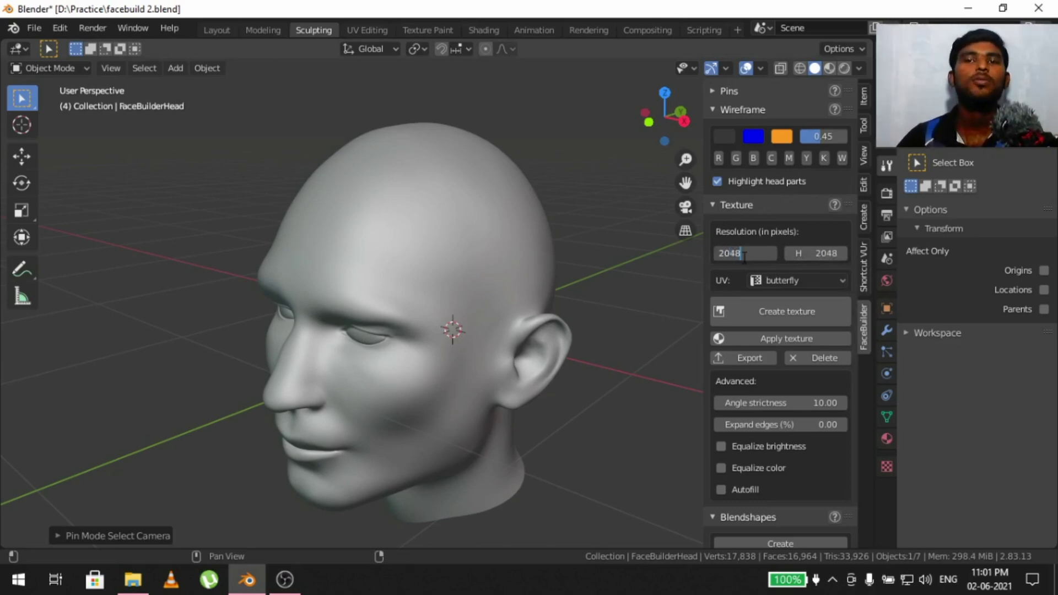
type("48")
key("Return")
Step: Create the head texture from all six reference photos, with the created texture applied automatically
middle_click_drag(608, 280, 814, 274)
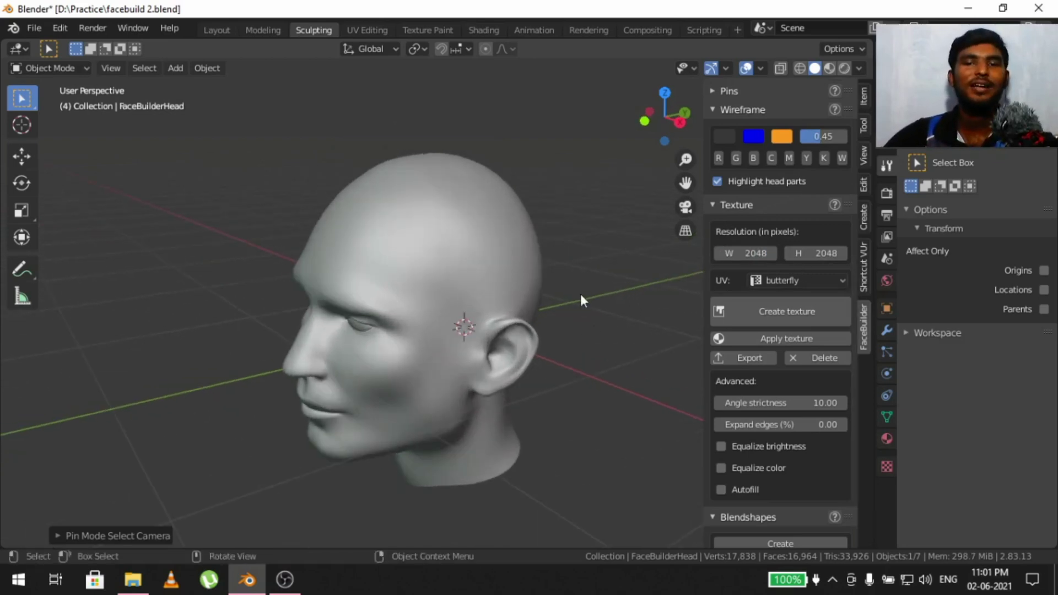
scroll(580, 294, "down", 3)
middle_click_drag(593, 266, 542, 315)
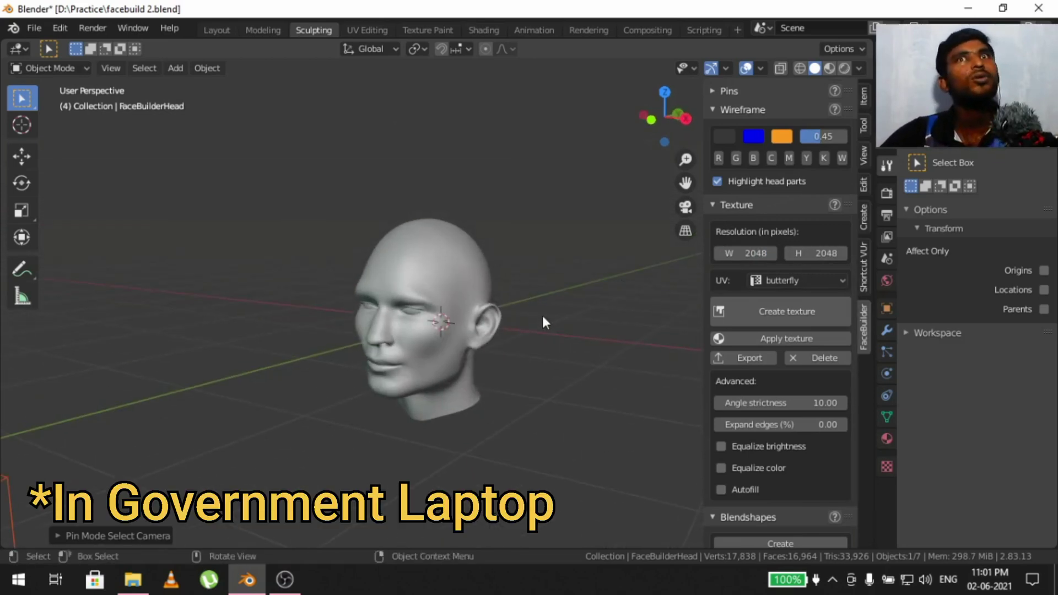
scroll(543, 318, "up", 2)
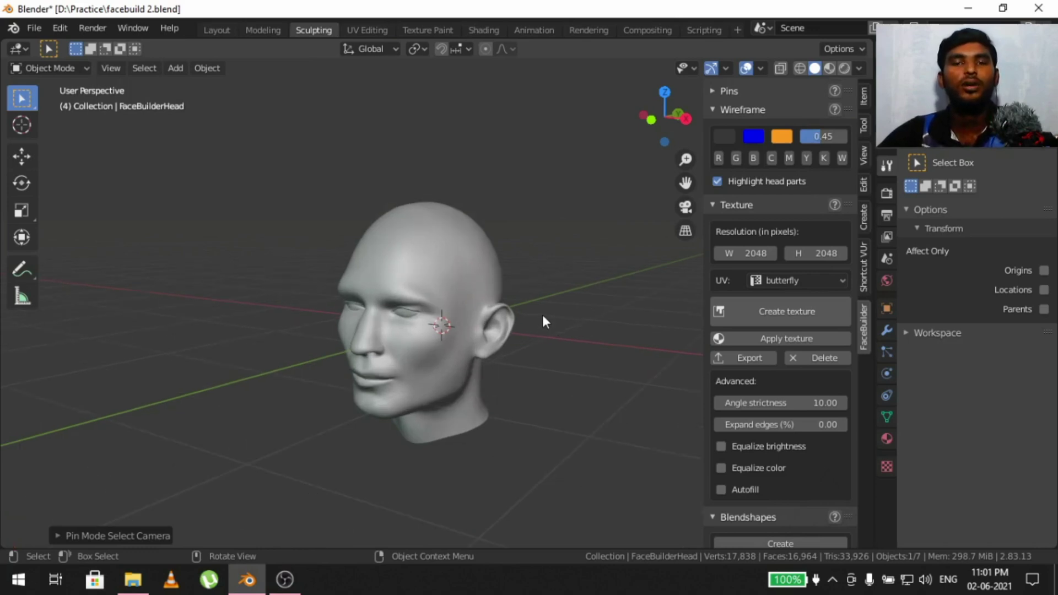
scroll(543, 315, "up", 2)
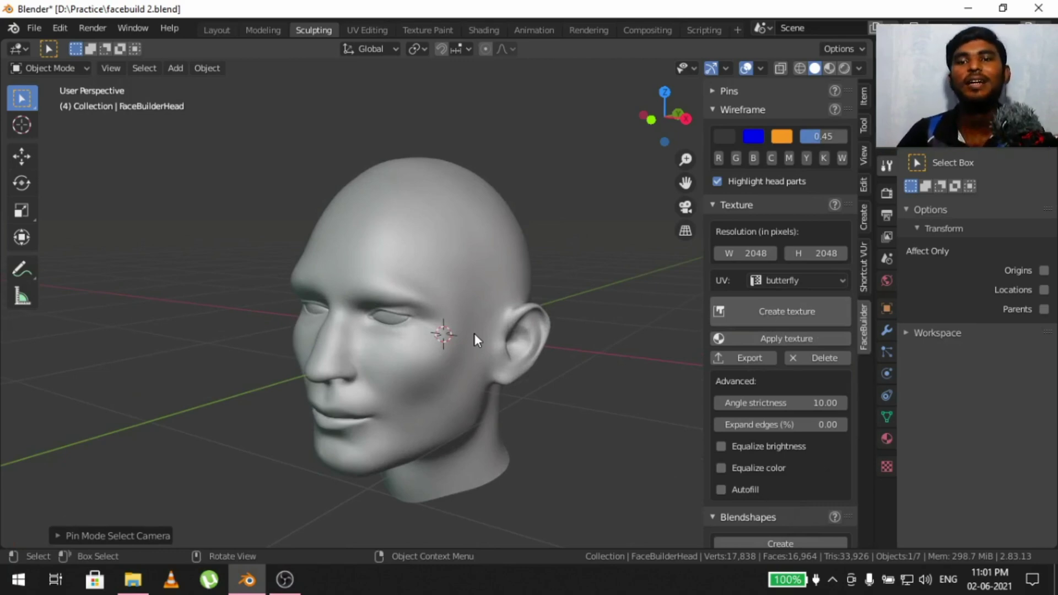
left_click(775, 313)
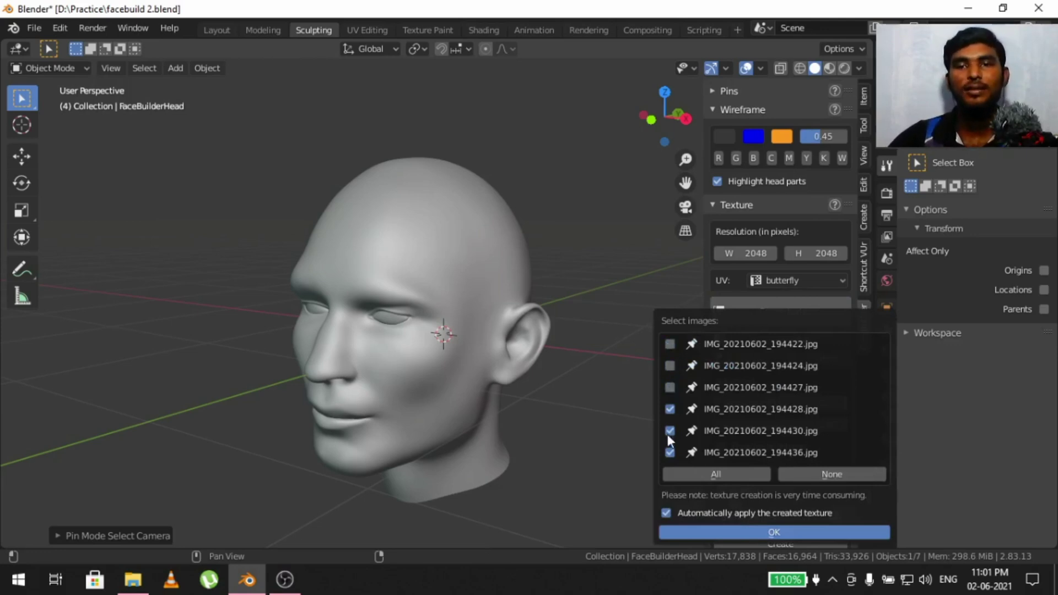
mouse_move(667, 435)
left_mouse_down()
mouse_move(667, 463)
mouse_move(670, 344)
left_mouse_up()
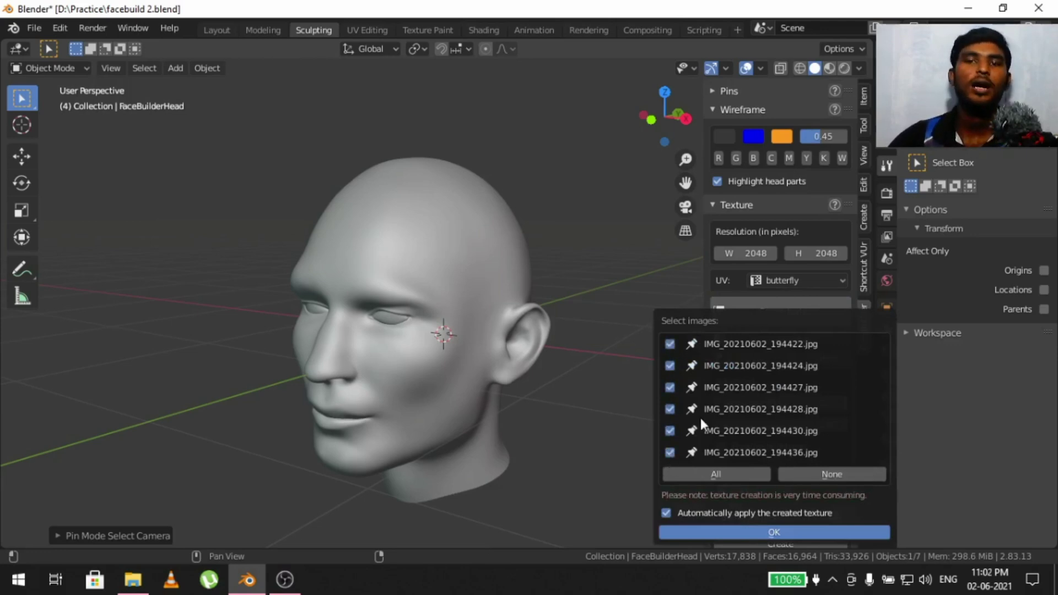
left_click(716, 474)
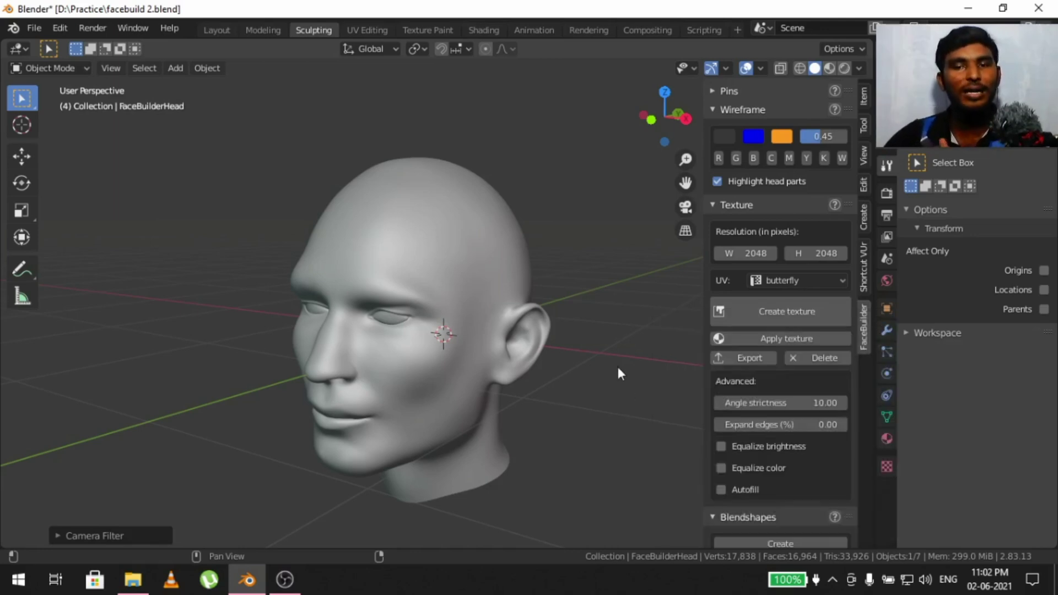
Step: Show the material settings of kt_facebuilder_material and switch the viewport shading to Material Preview
scroll(680, 385, "down", 1)
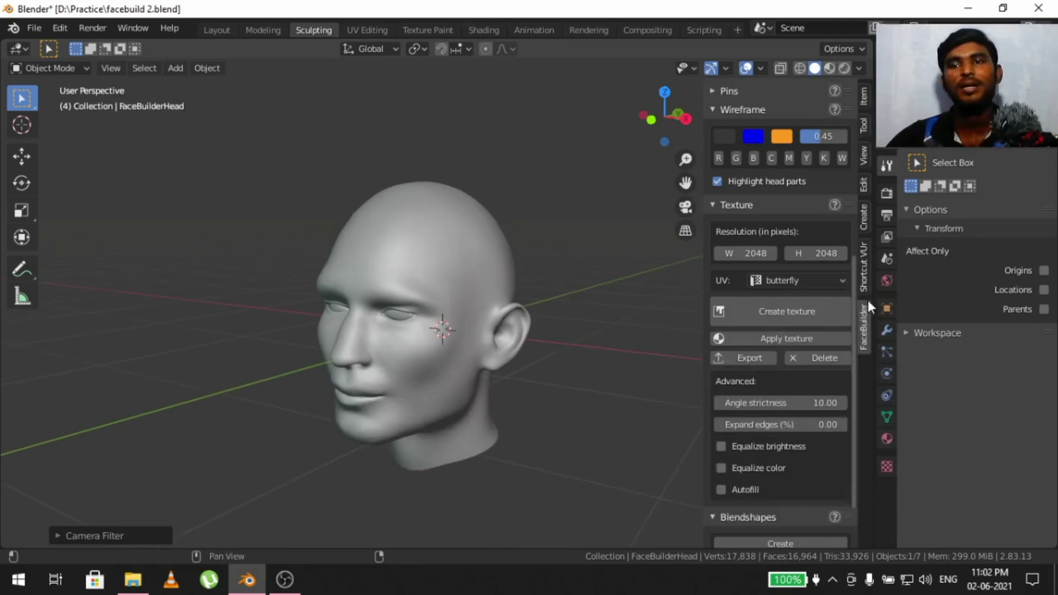
left_click(887, 439)
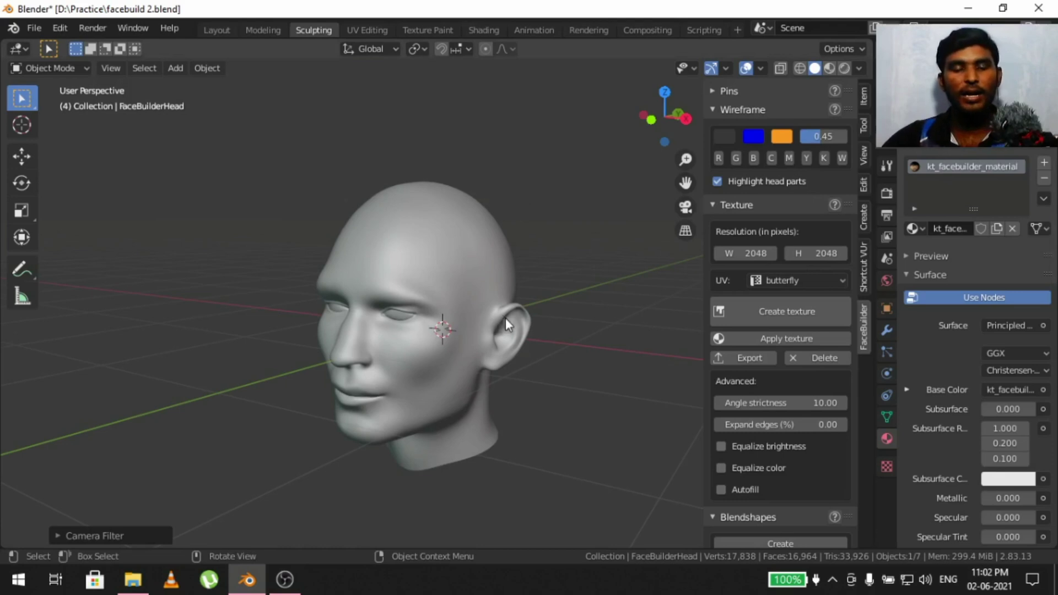
mouse_move(505, 318)
middle_mouse_down()
mouse_move(550, 309)
mouse_move(508, 294)
middle_mouse_up()
key("z")
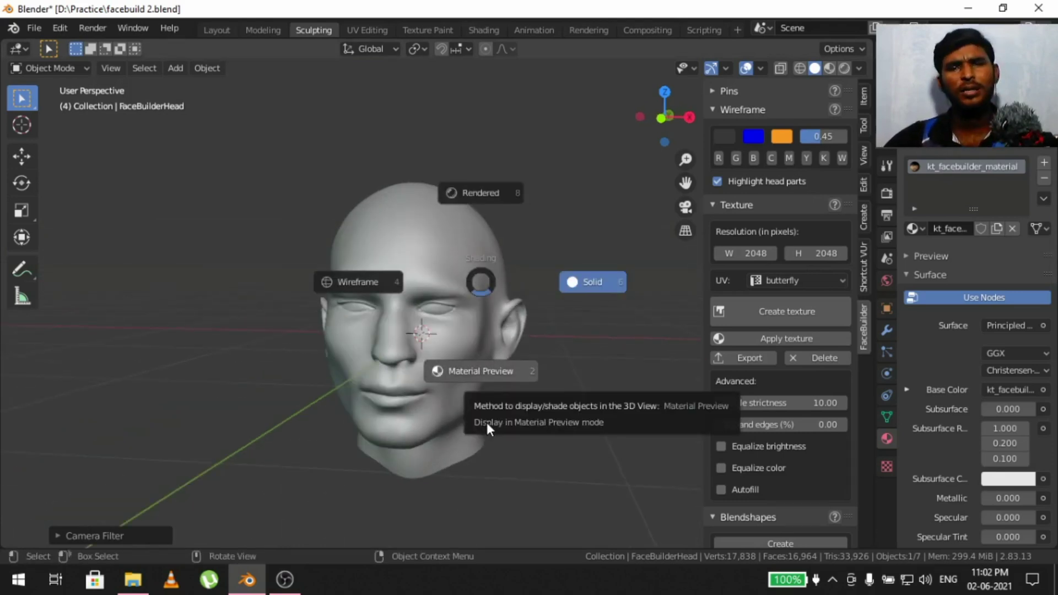
left_click(485, 420)
Step: Inspect the textured head in profile, both close up and from farther away
mouse_move(508, 374)
middle_mouse_down()
mouse_move(485, 357)
mouse_move(532, 363)
mouse_move(462, 365)
mouse_move(457, 405)
mouse_move(566, 352)
mouse_move(590, 385)
middle_mouse_up()
scroll(521, 379, "up", 4)
scroll(522, 386, "down", 3)
middle_click_drag(522, 386, 560, 384)
scroll(489, 392, "up", 2)
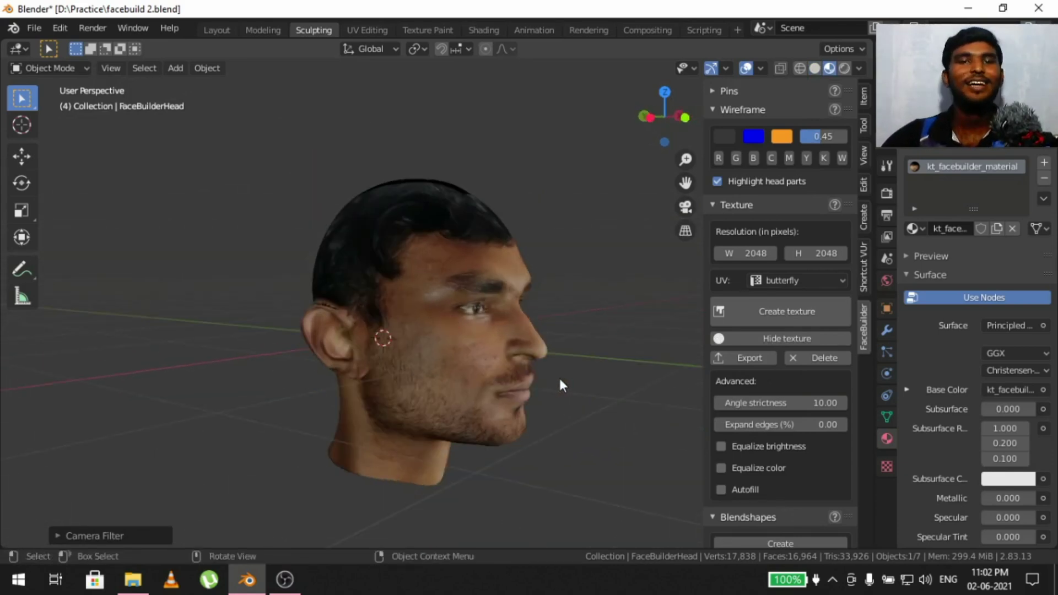
scroll(539, 373, "down", 2)
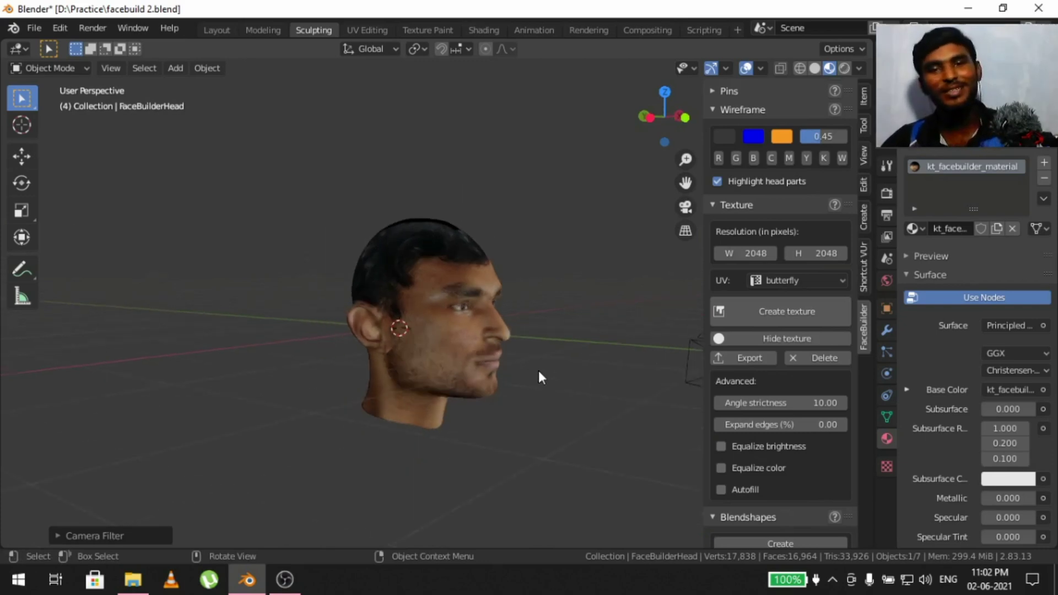
Step: Examine the texture coverage behind the ear and across the back of the head, close up and from farther away
middle_click_drag(539, 378, 431, 400)
scroll(473, 371, "up", 6)
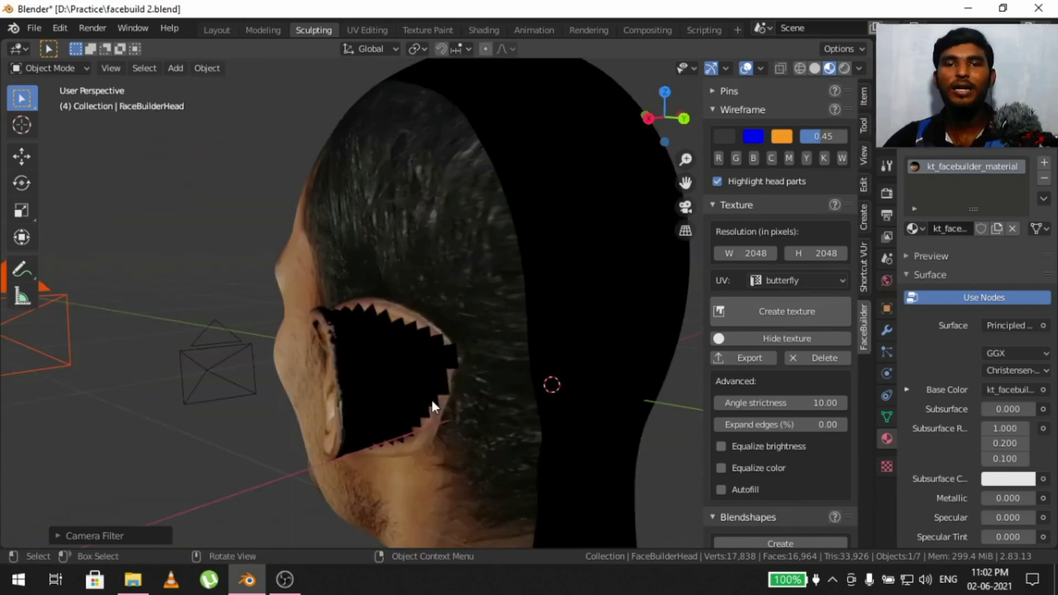
scroll(441, 394, "down", 5)
middle_click_drag(510, 389, 412, 394)
middle_click_drag(510, 336, 462, 347)
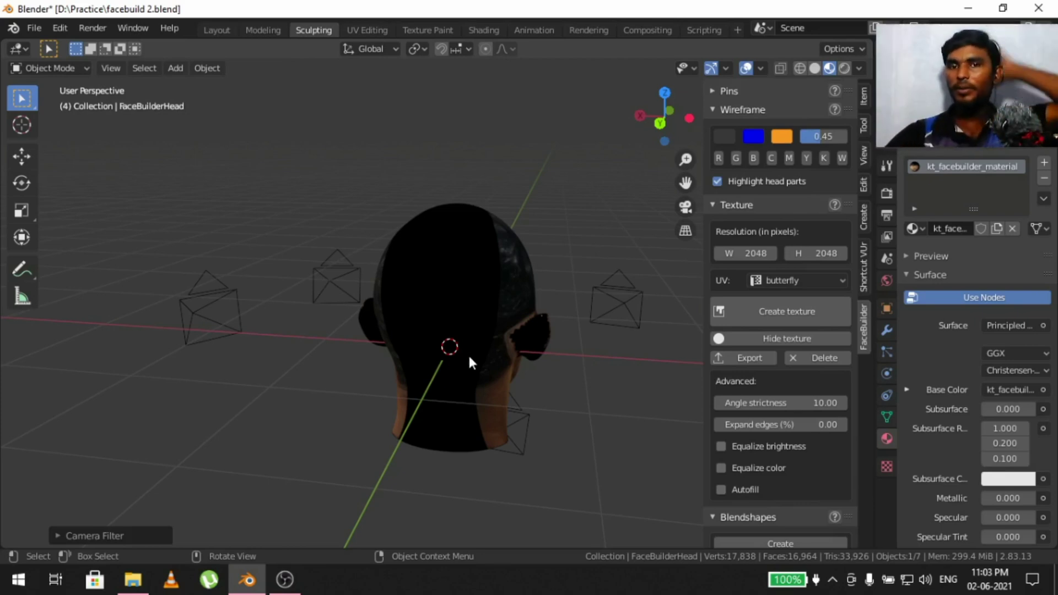
scroll(470, 362, "down", 3)
middle_click_drag(456, 371, 502, 374)
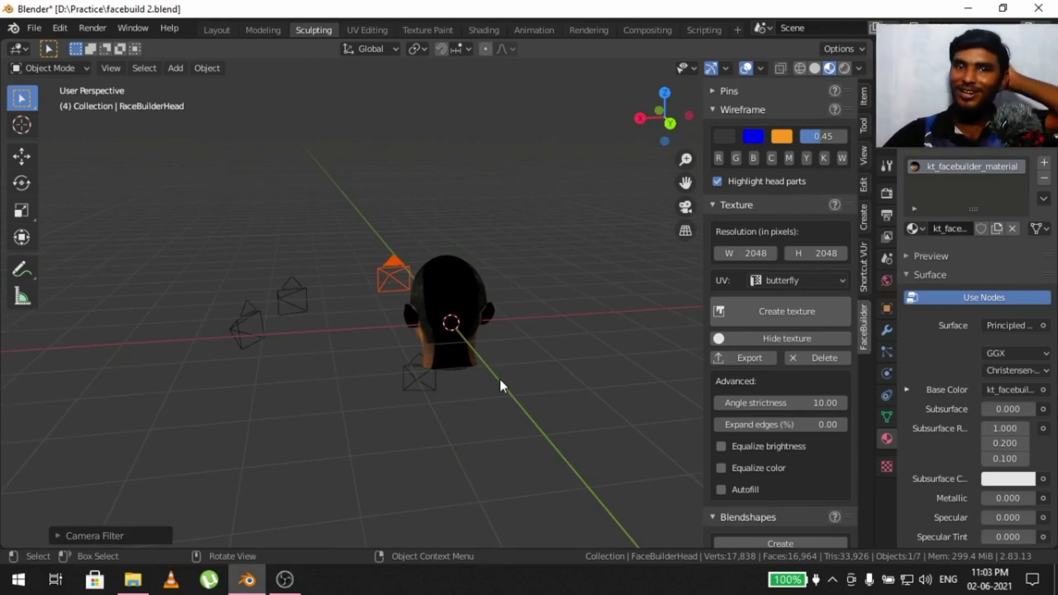
middle_click_drag(491, 372, 447, 338)
Step: Inspect the texture around the ear in side view and turn the head back toward the front
scroll(512, 353, "up", 4)
scroll(459, 344, "up", 2)
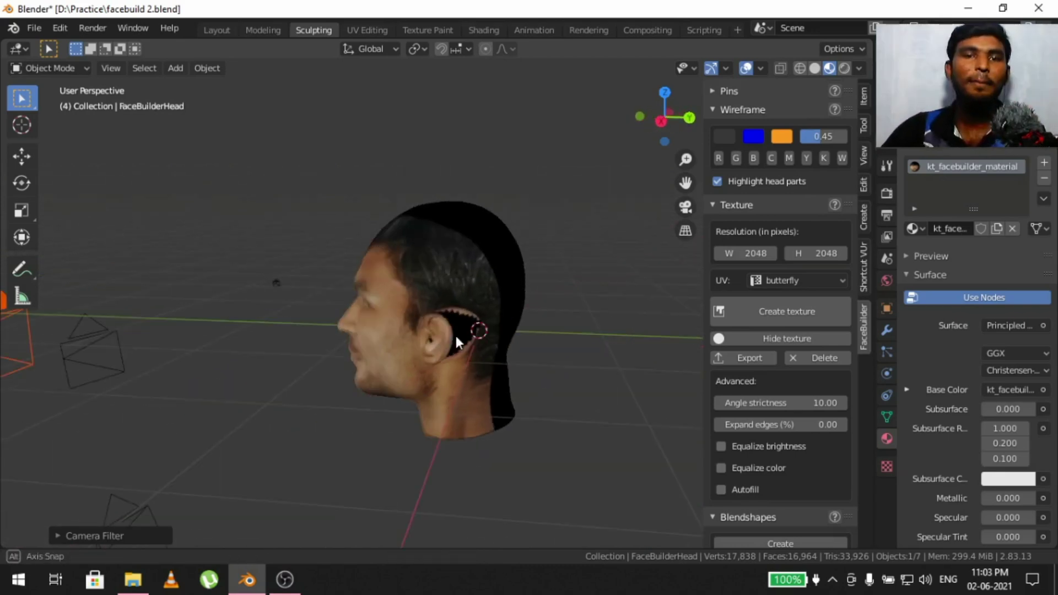
scroll(500, 343, "up", 3)
scroll(481, 347, "down", 3)
middle_click_drag(481, 346, 615, 312)
scroll(442, 352, "down", 2)
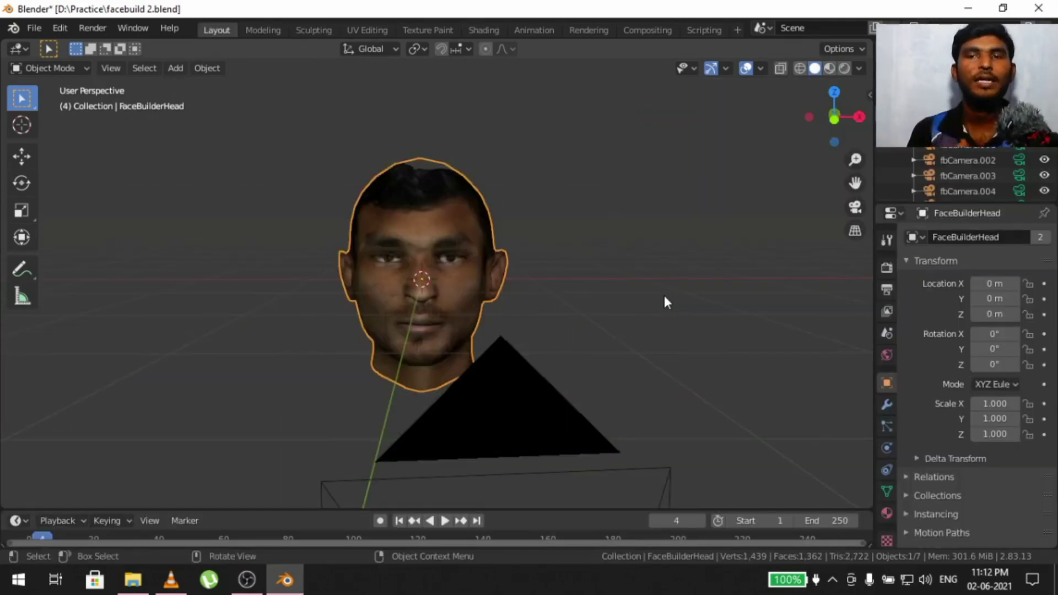
Step: Show the FaceBuilder settings in the sidebar, collapse the Views section and bring the Model settings into view
key("n")
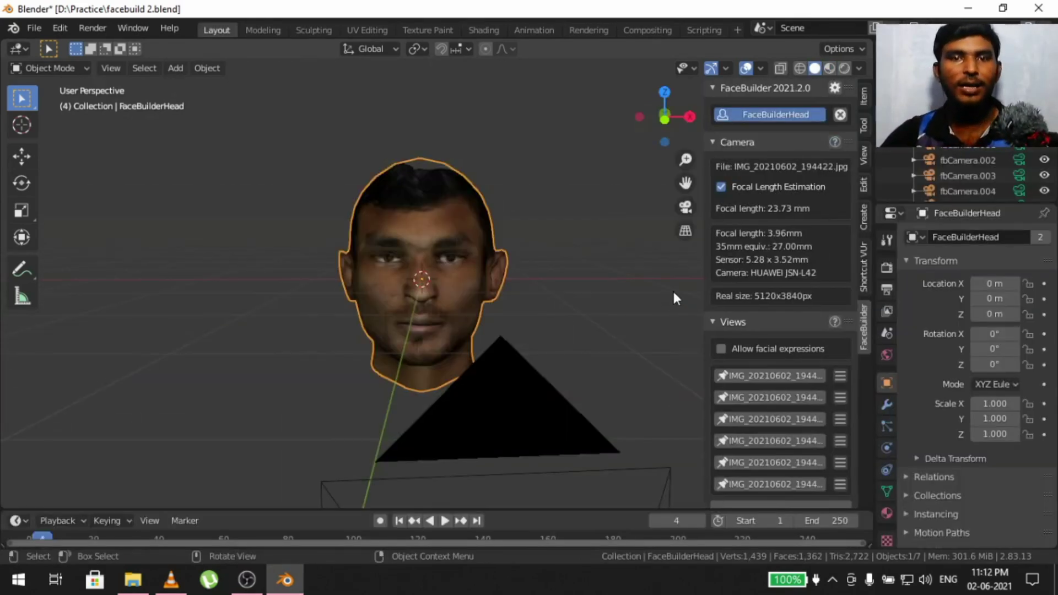
middle_click_drag(672, 288, 543, 321)
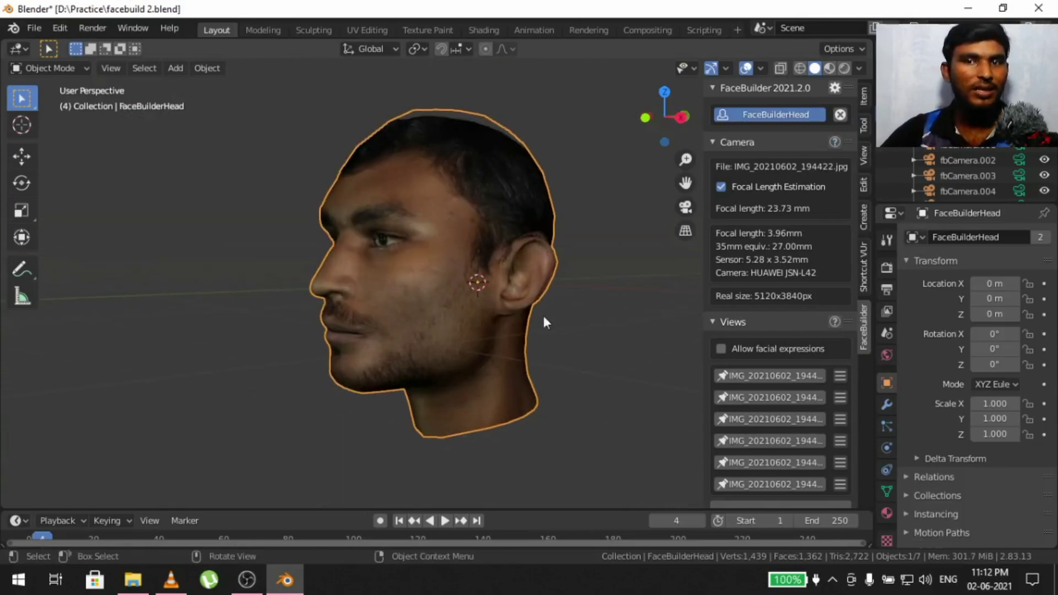
left_click(744, 323)
scroll(799, 332, "down", 3)
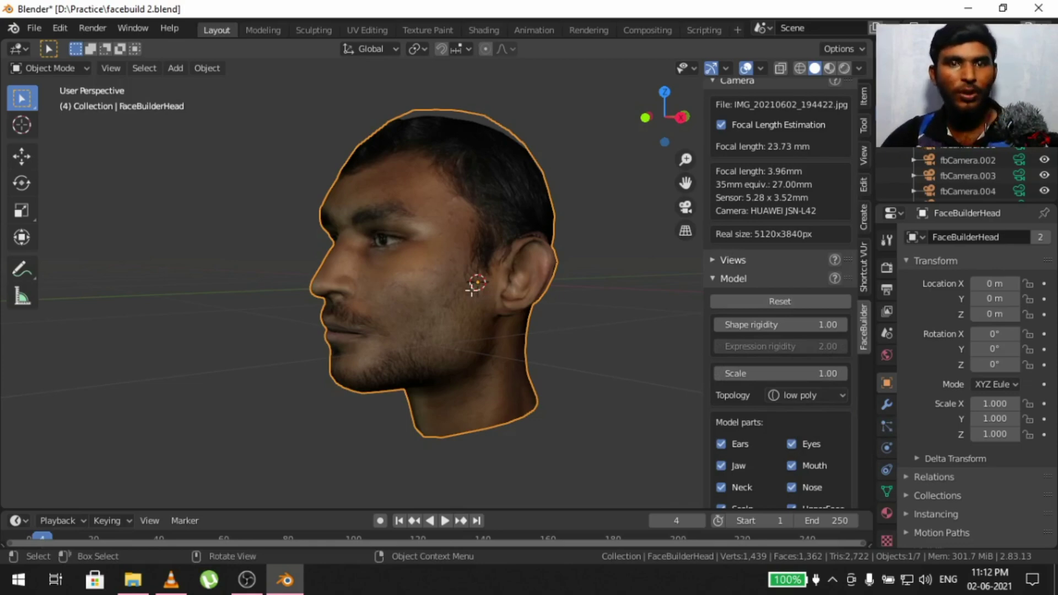
Step: Examine the head's mesh topology around the face and ear in Edit Mode and return to Object Mode
key("Tab")
scroll(458, 309, "up", 3)
middle_click_drag(458, 310, 478, 360)
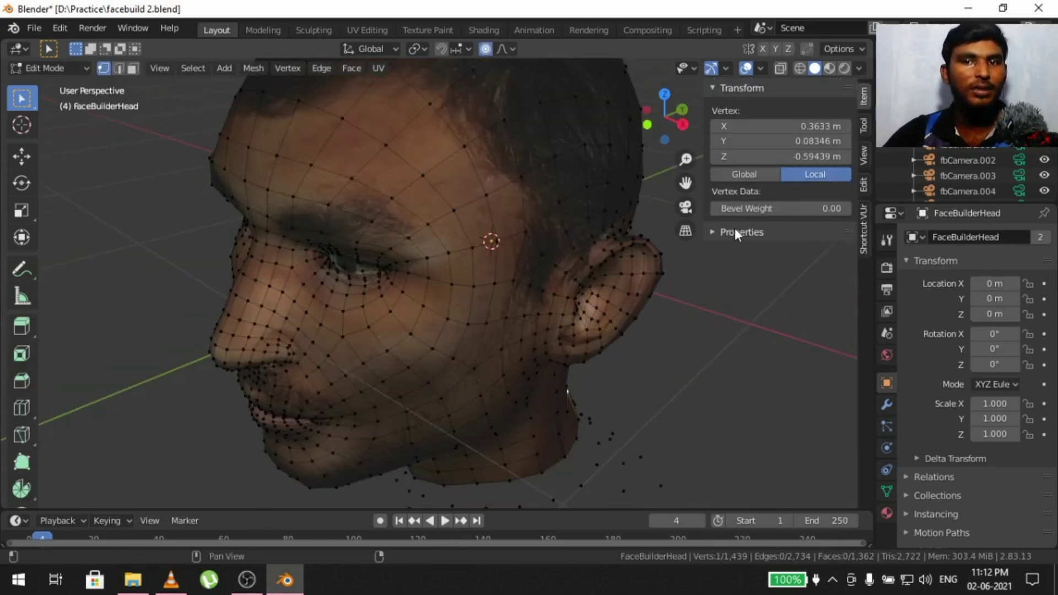
scroll(513, 274, "down", 3)
middle_click_drag(506, 307, 537, 296)
scroll(498, 283, "up", 3)
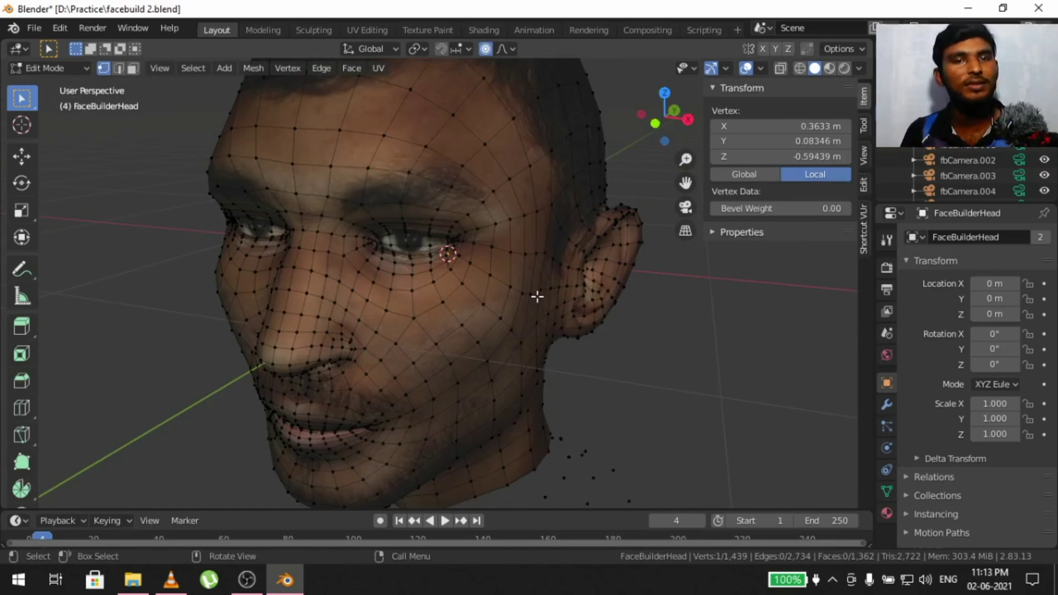
scroll(538, 297, "down", 3)
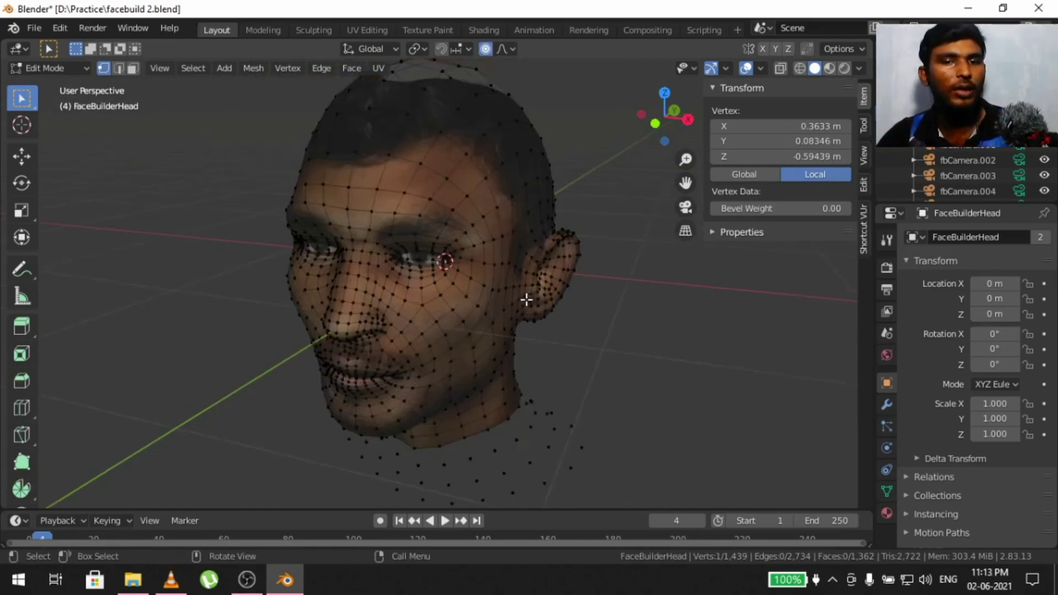
mouse_move(525, 295)
middle_mouse_down()
mouse_move(468, 283)
mouse_move(538, 302)
middle_mouse_up()
key("Tab")
Step: Choose the low poly topology in the FaceBuilder model settings and check the head from the side
scroll(819, 351, "down", 5)
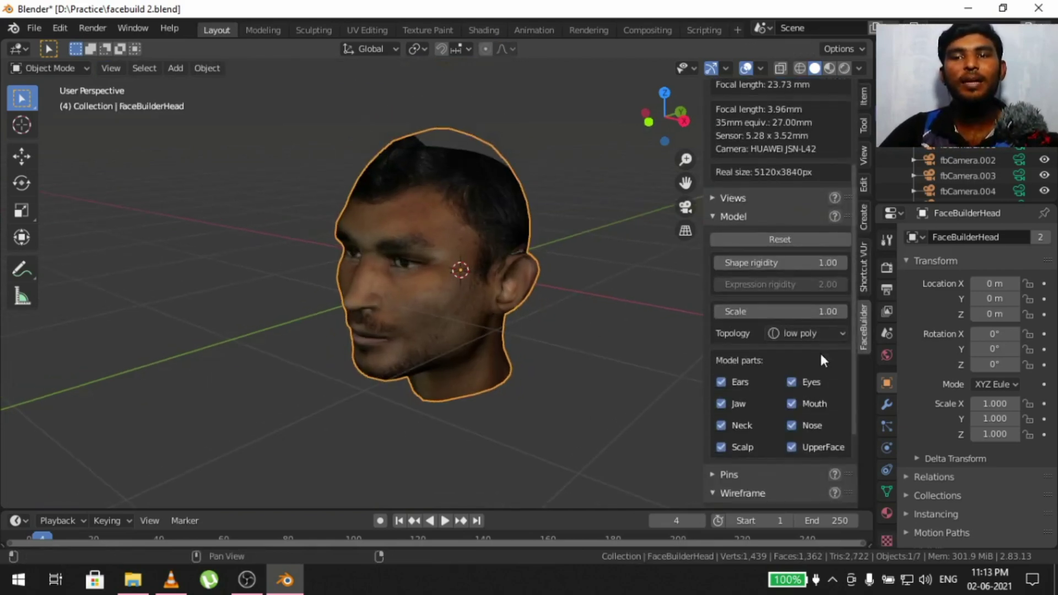
left_click(814, 334)
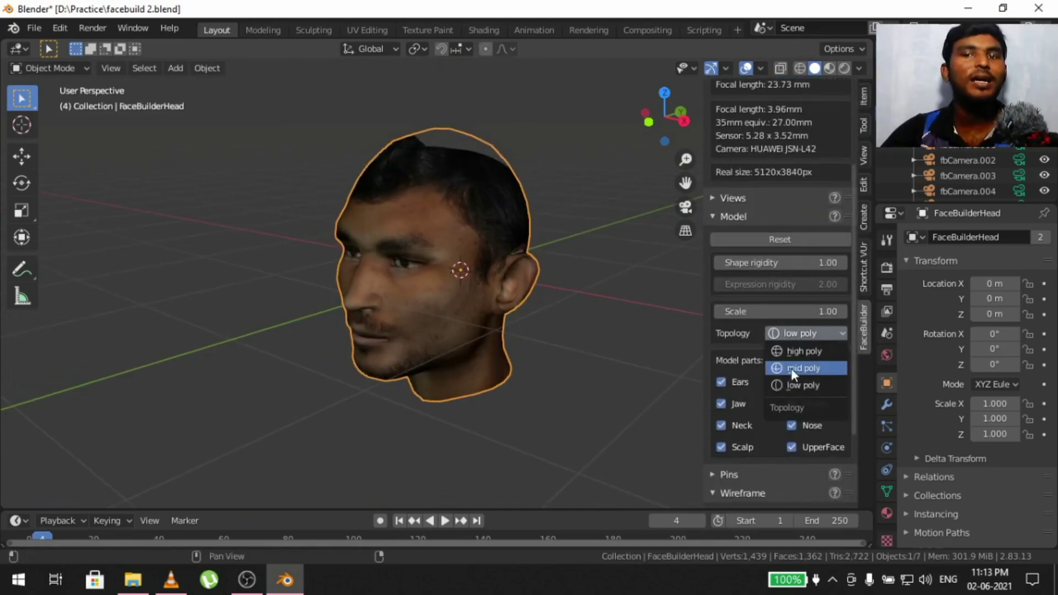
left_click(825, 386)
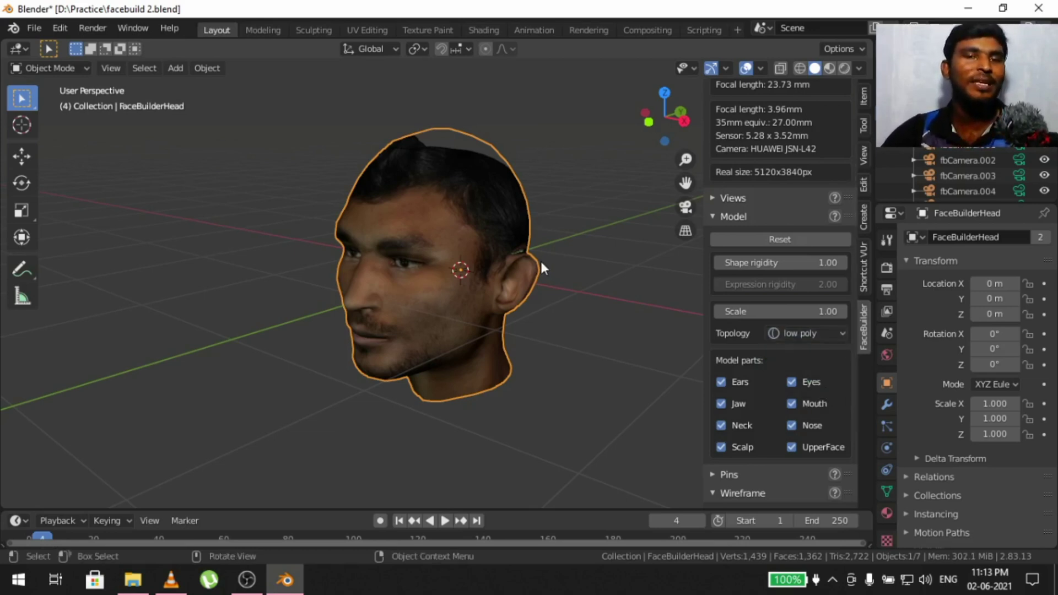
scroll(540, 261, "up", 3)
middle_click_drag(544, 260, 459, 251)
scroll(458, 250, "down", 3)
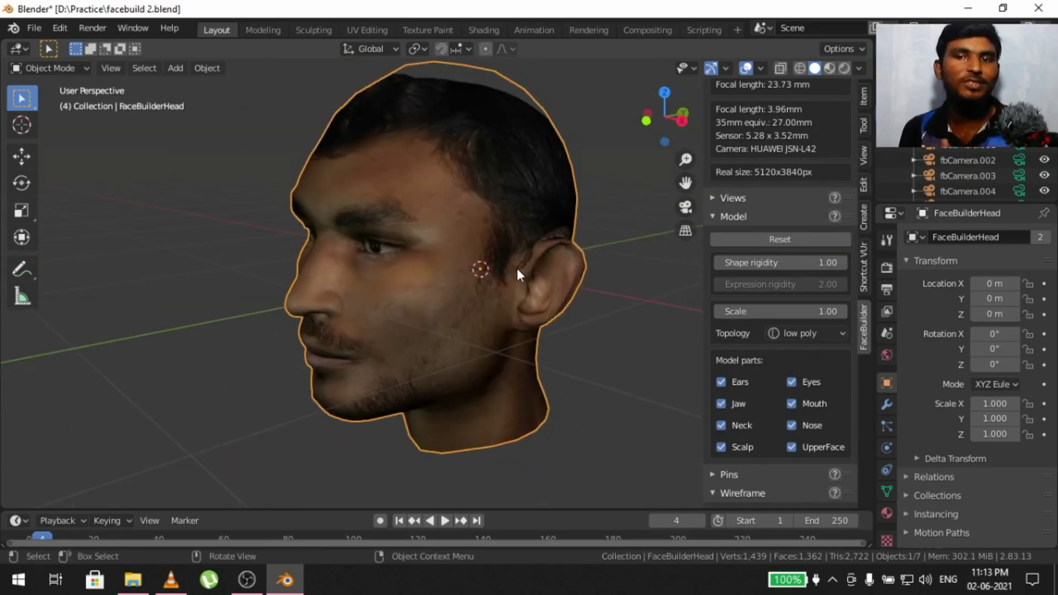
Step: Select the low poly topology again, enter Edit Mode and inspect the head from several angles
left_click(808, 328)
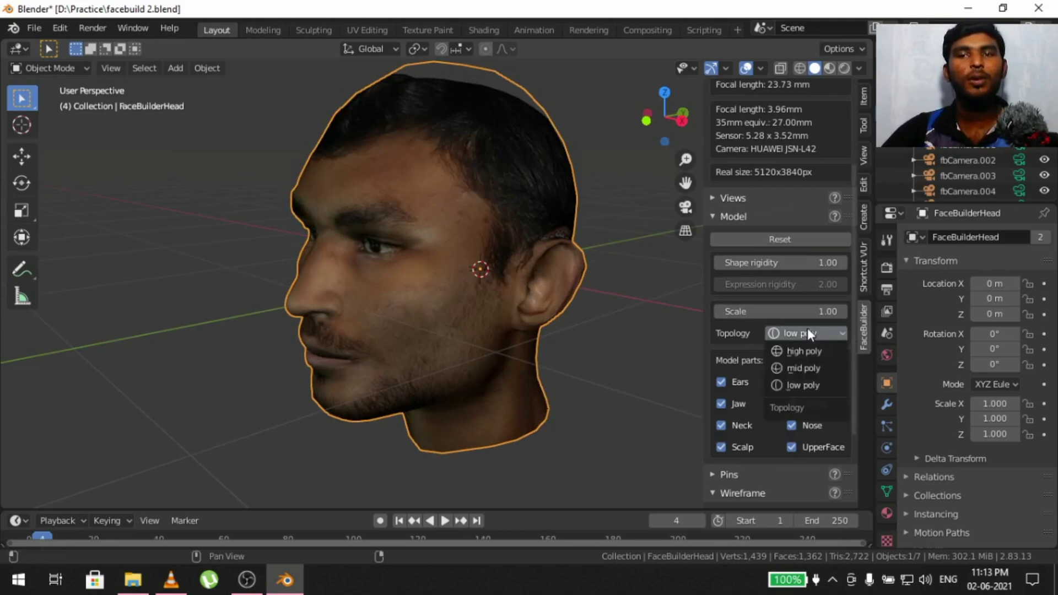
left_click(808, 384)
key("Tab")
middle_click_drag(477, 298, 529, 359)
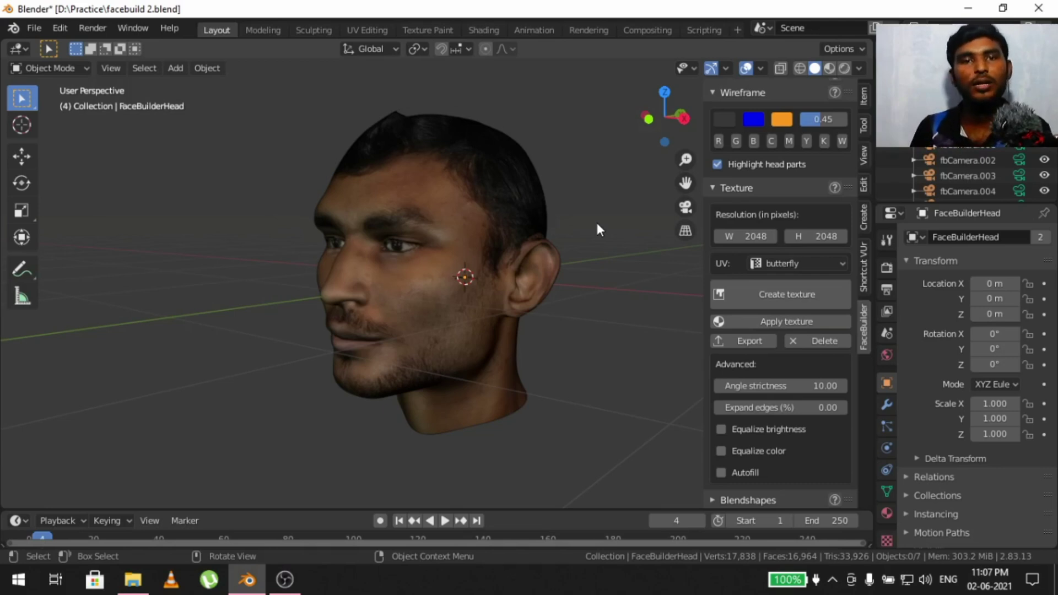
middle_click_drag(598, 226, 449, 290)
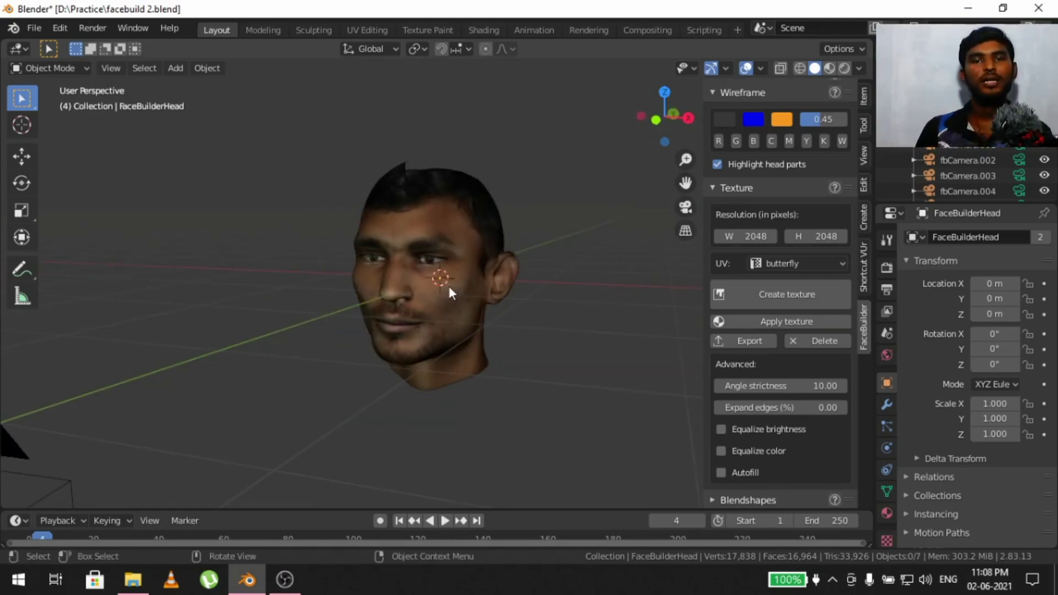